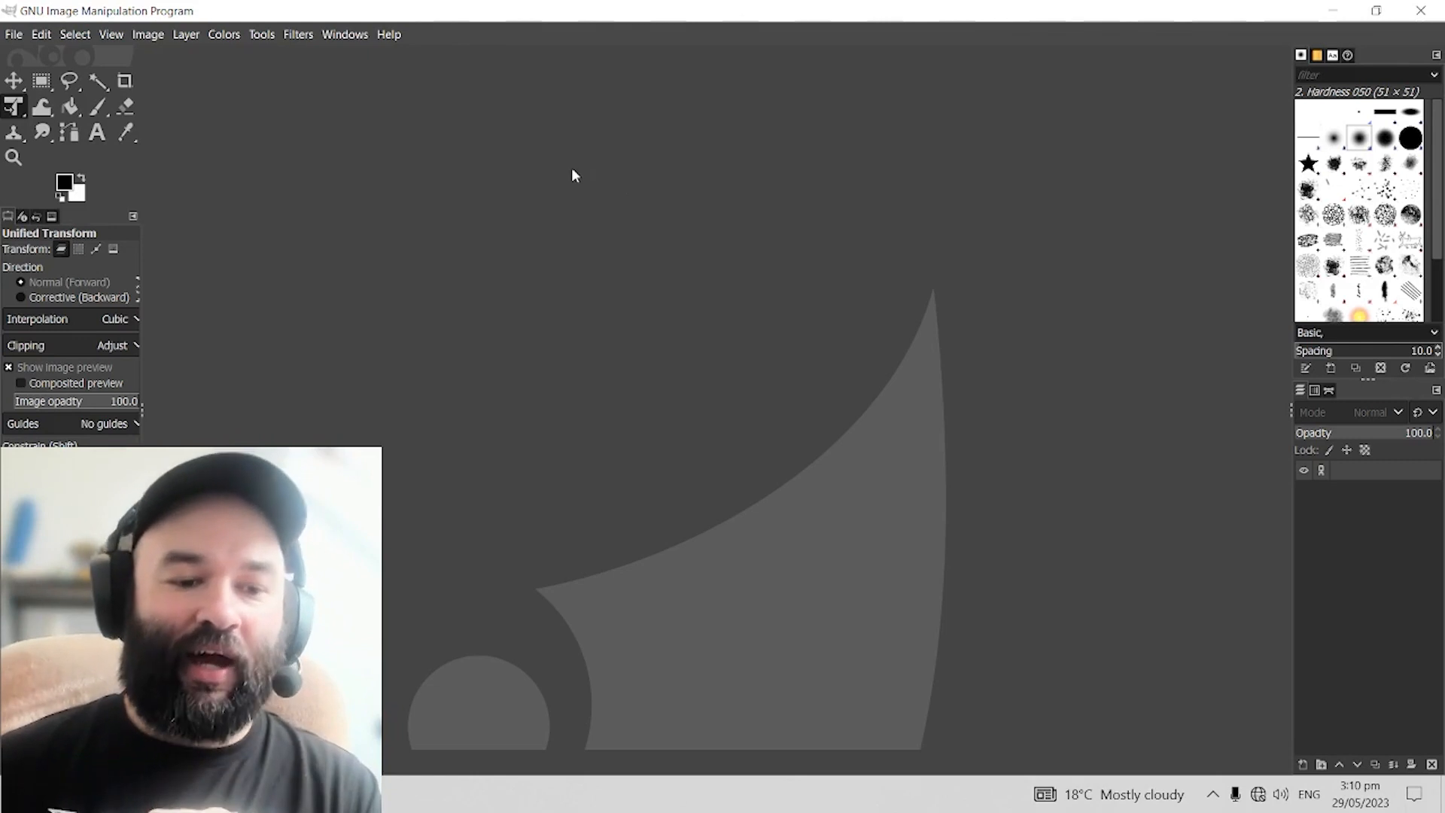
Step: Open the image black-case-template.jpg from the "GIMP version" folder
{"action": "left_click", "coordinate": [14, 33]}
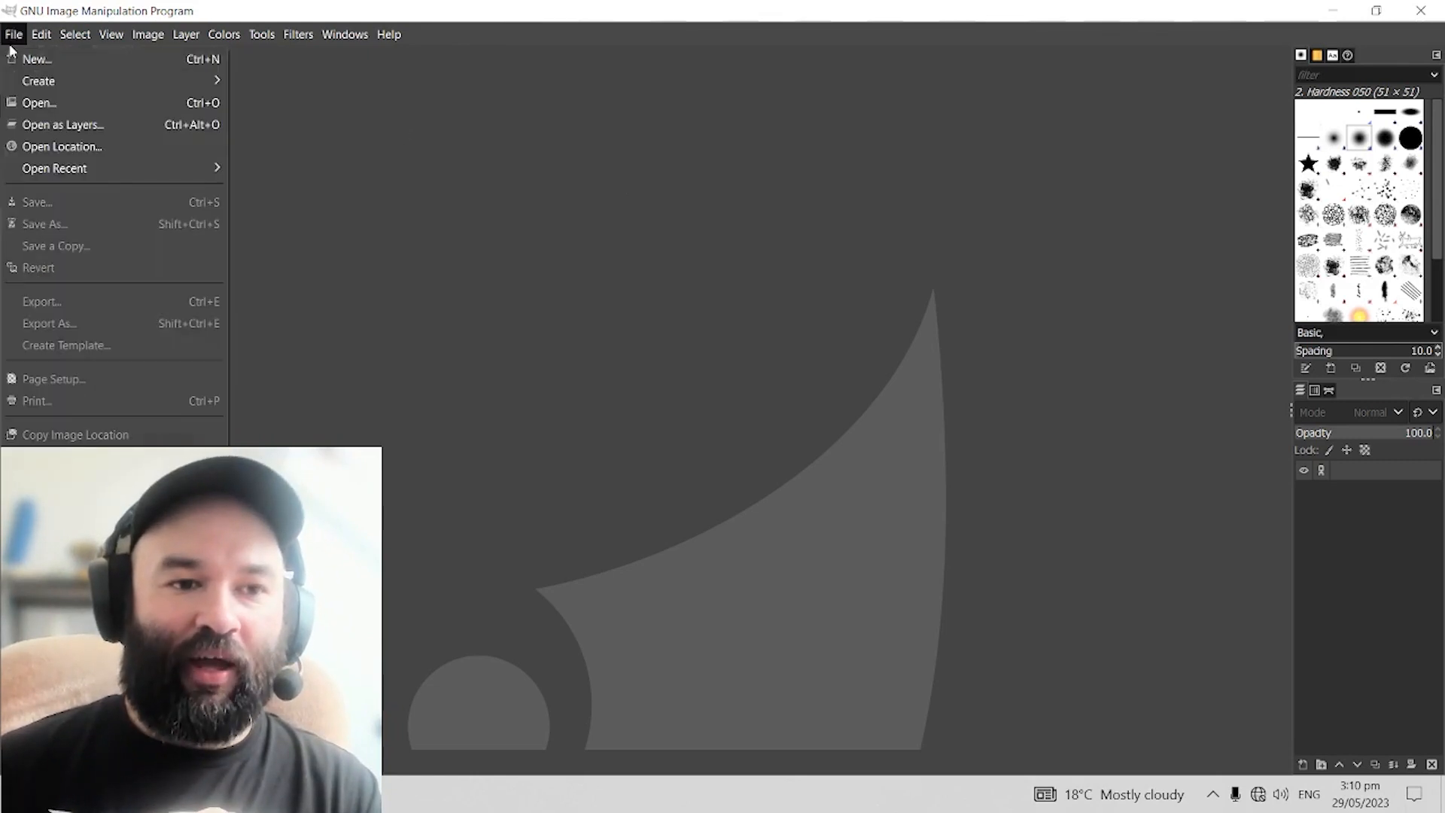
{"action": "left_click", "coordinate": [71, 104]}
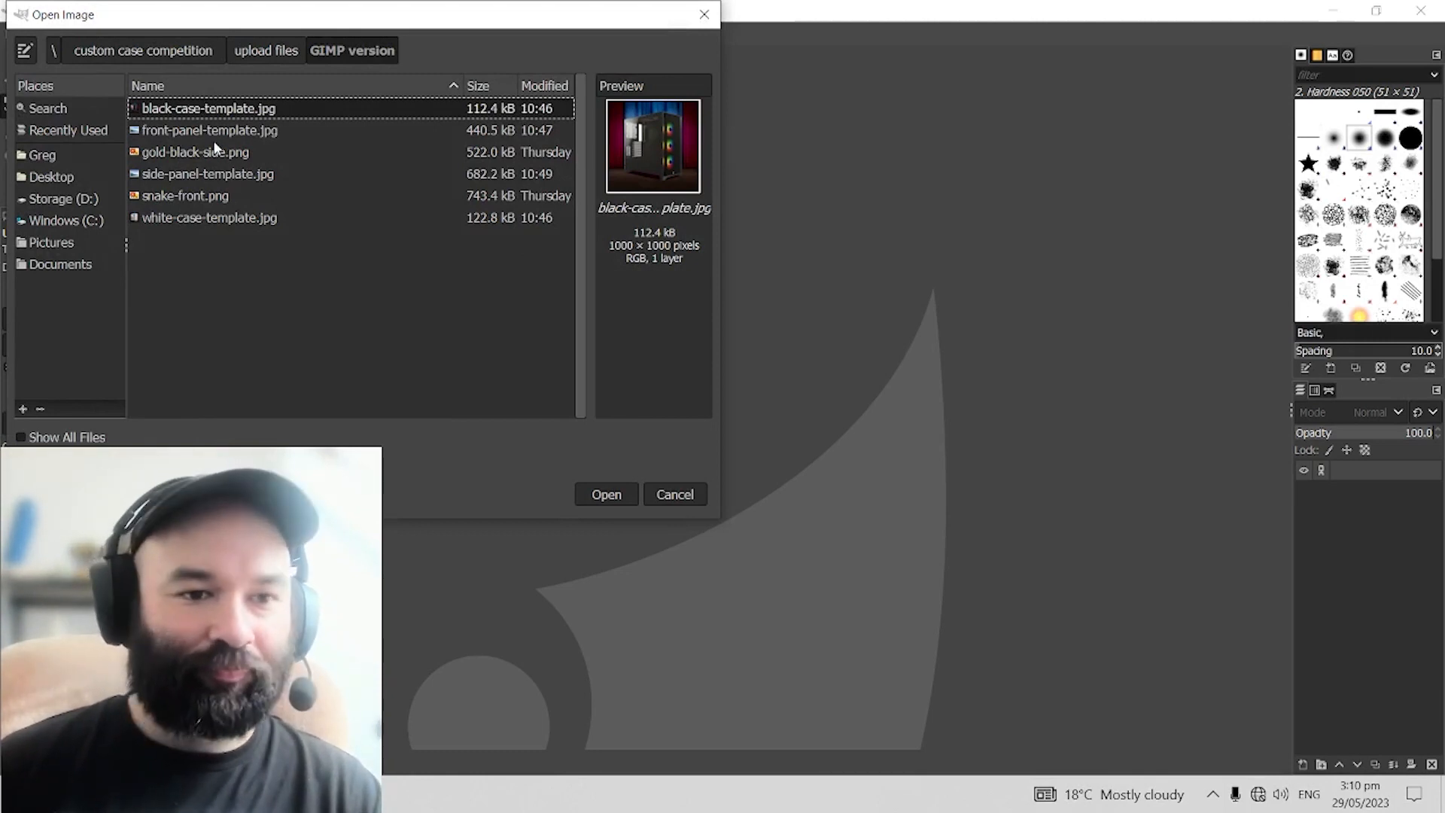
{"action": "left_click", "coordinate": [237, 217]}
{"action": "left_click", "coordinate": [289, 115]}
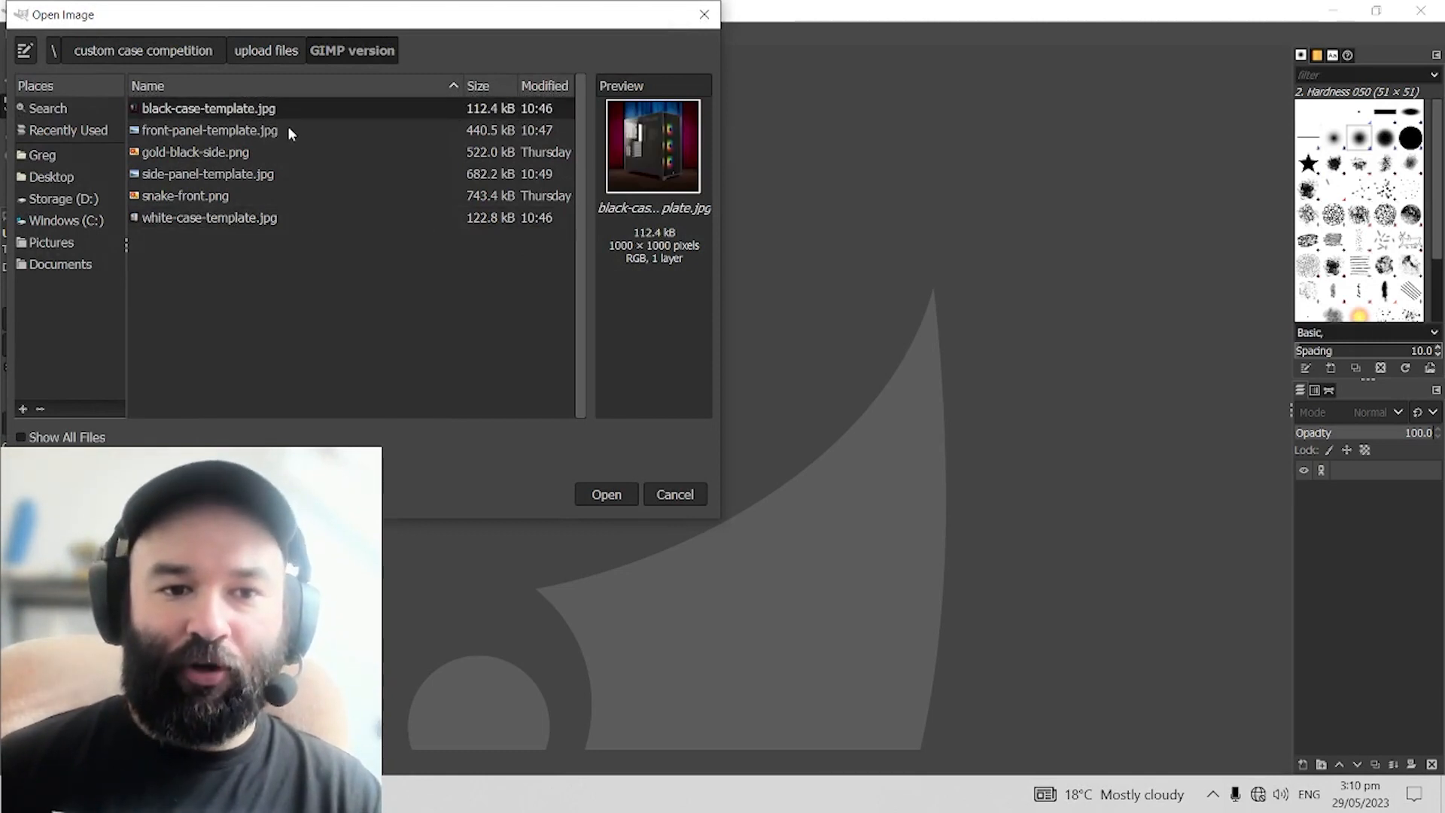
{"action": "left_click", "coordinate": [599, 501]}
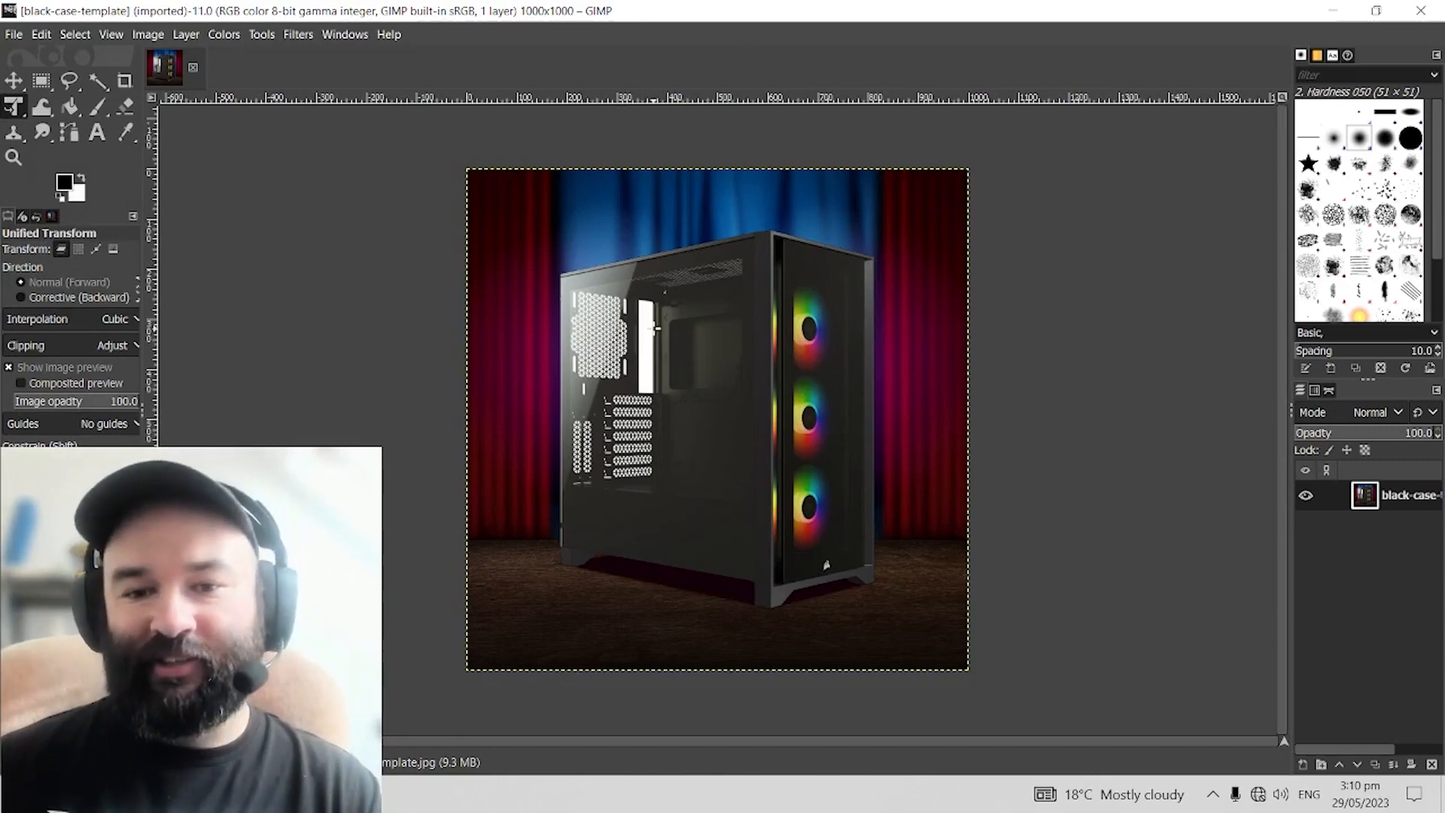
Step: Open front-panel-template.jpg from the same folder as a separate image
{"action": "left_click", "coordinate": [14, 34]}
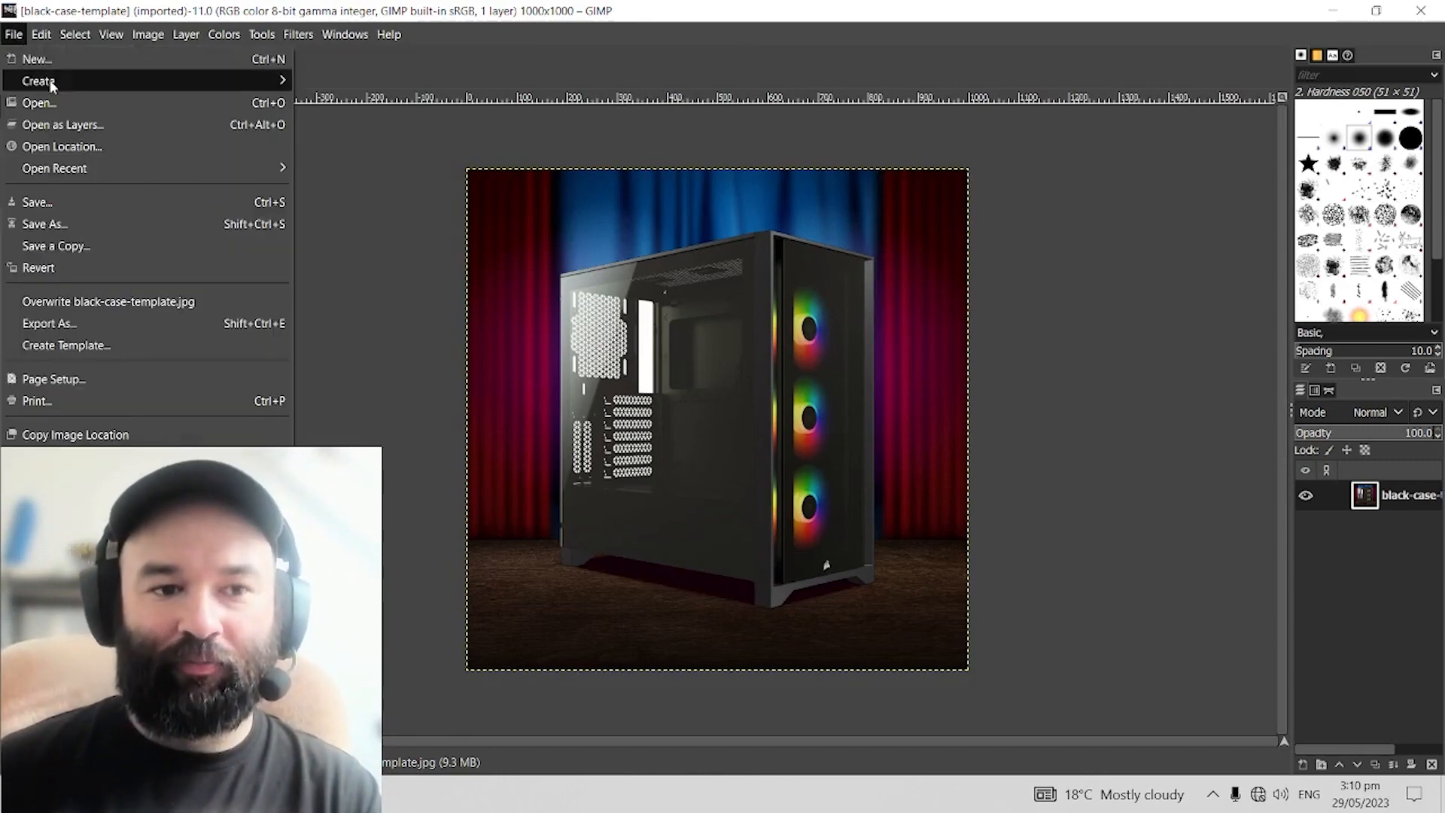
{"action": "left_click", "coordinate": [62, 107]}
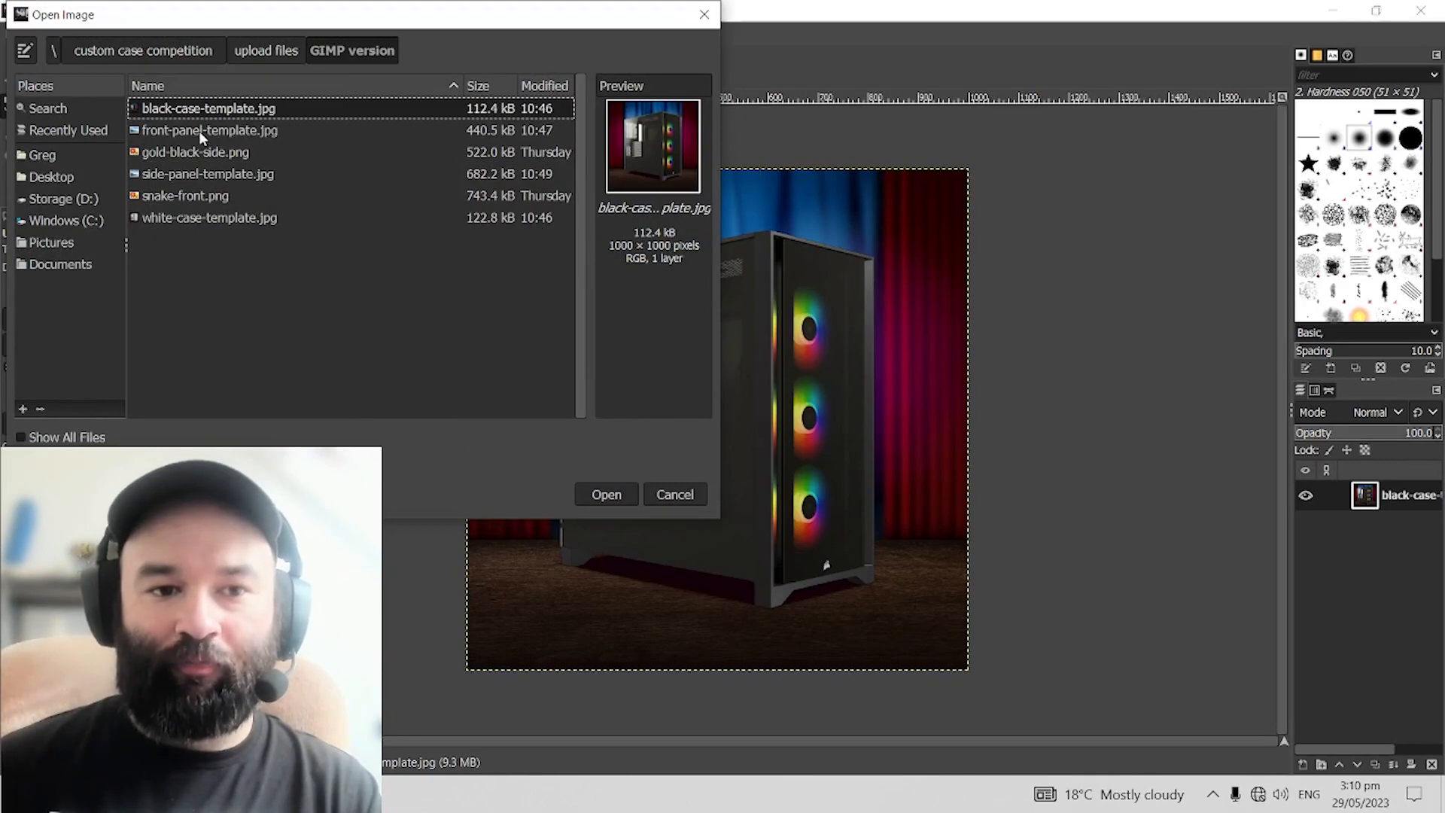
{"action": "left_click", "coordinate": [199, 131]}
{"action": "left_click", "coordinate": [605, 494]}
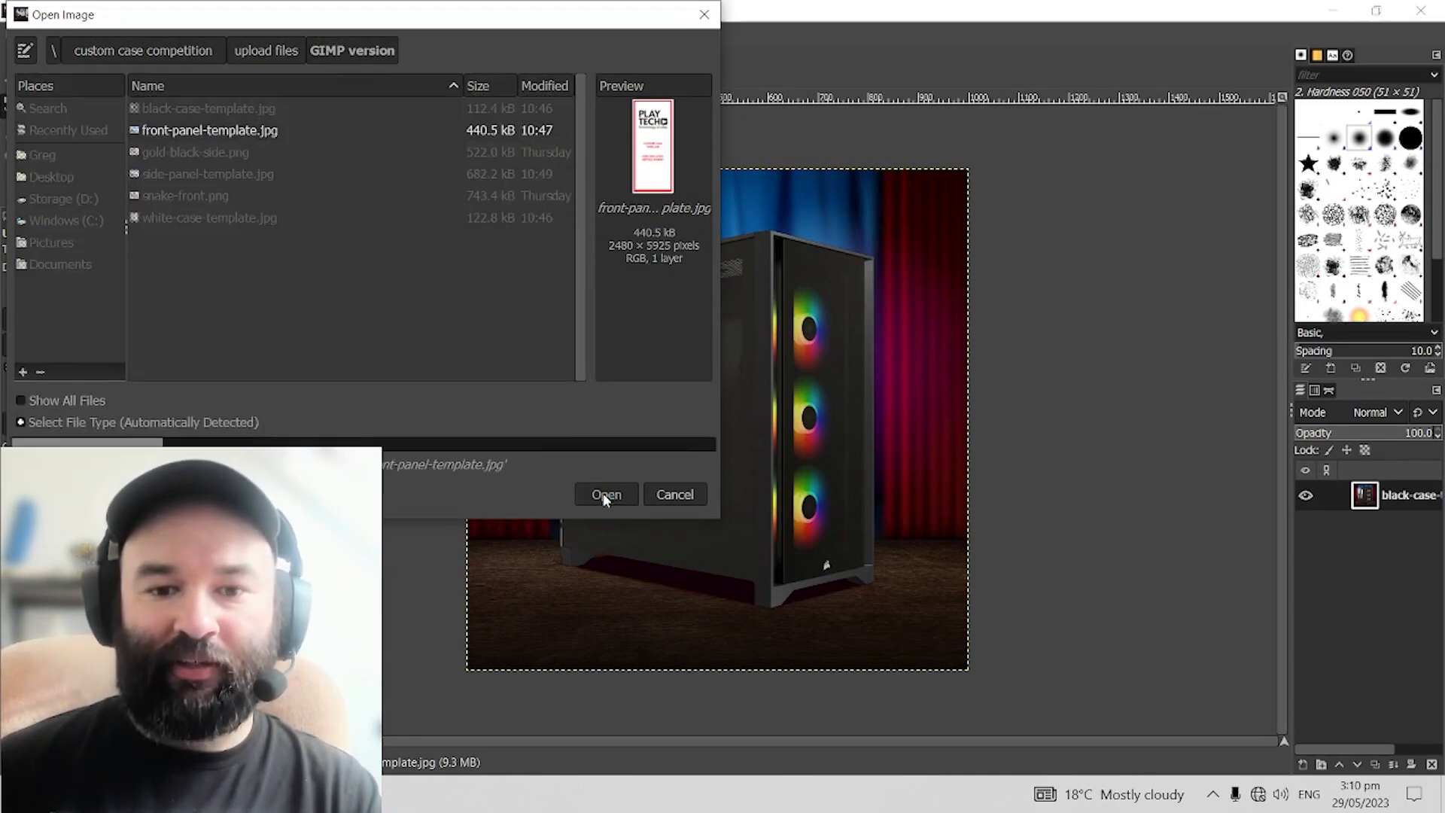
Step: Open side-panel-template.jpg from the same folder as another separate image
{"action": "left_click", "coordinate": [16, 35]}
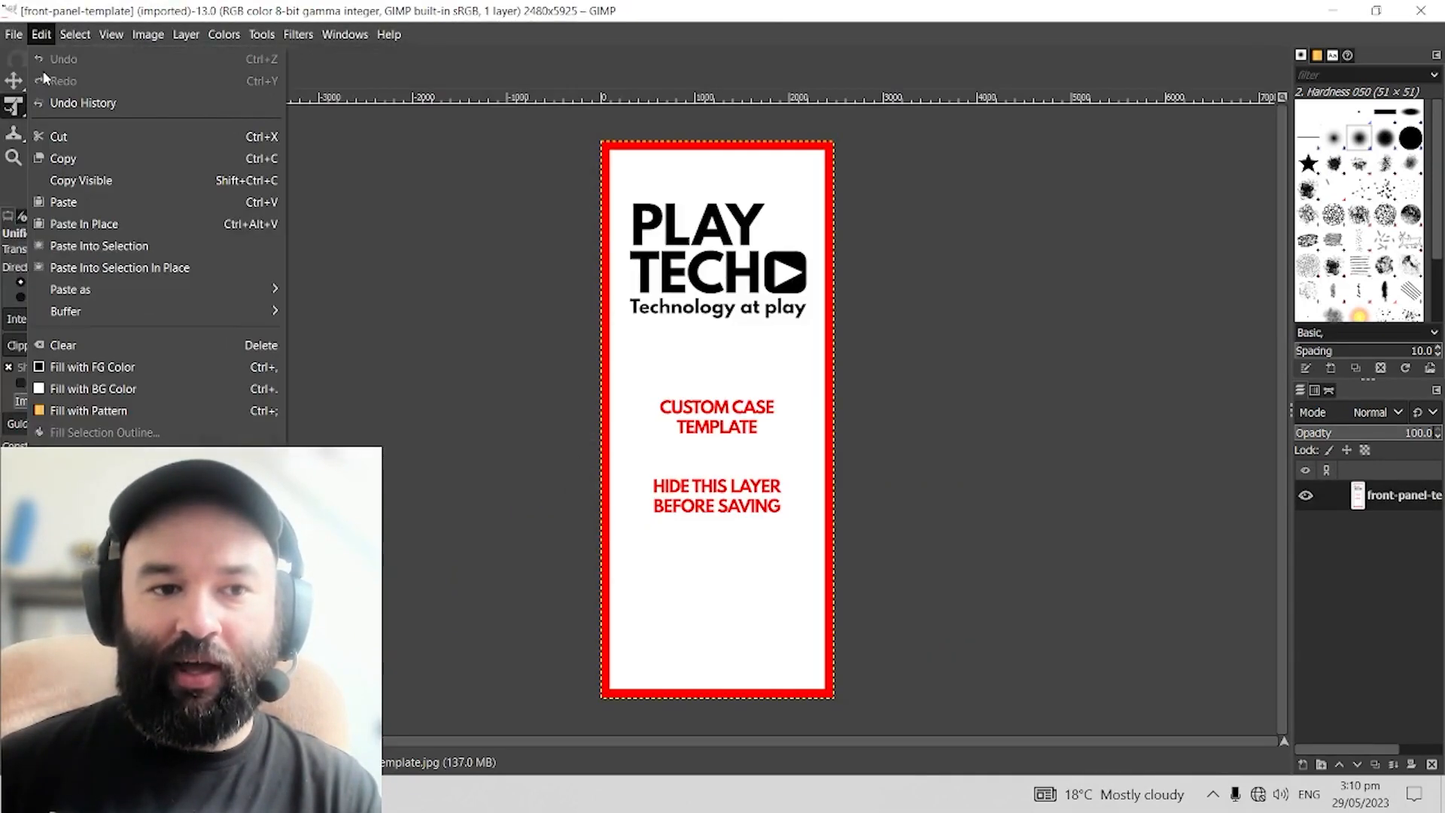
{"action": "left_click", "coordinate": [41, 101]}
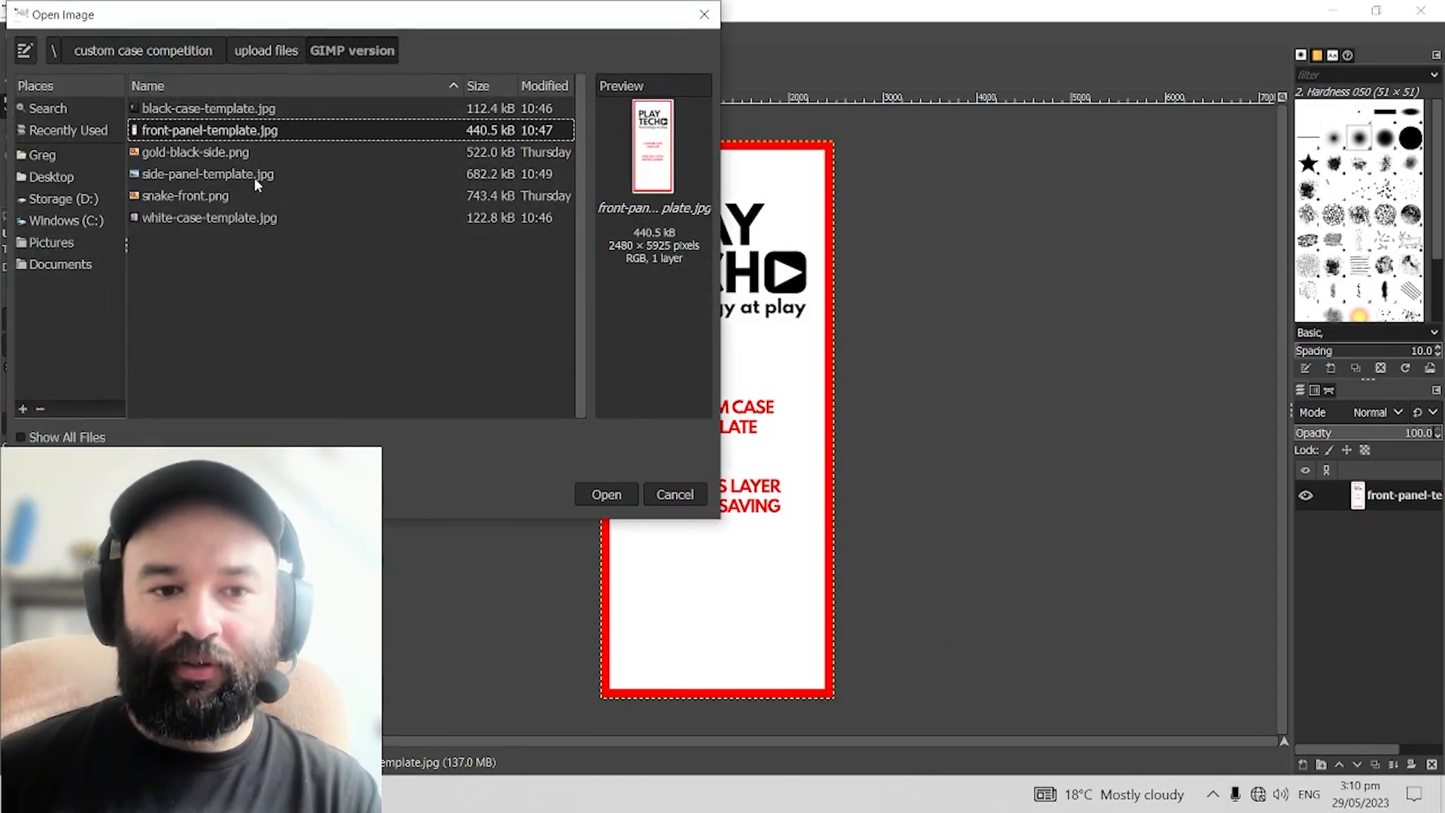
{"action": "left_click", "coordinate": [223, 175]}
{"action": "left_click", "coordinate": [610, 497]}
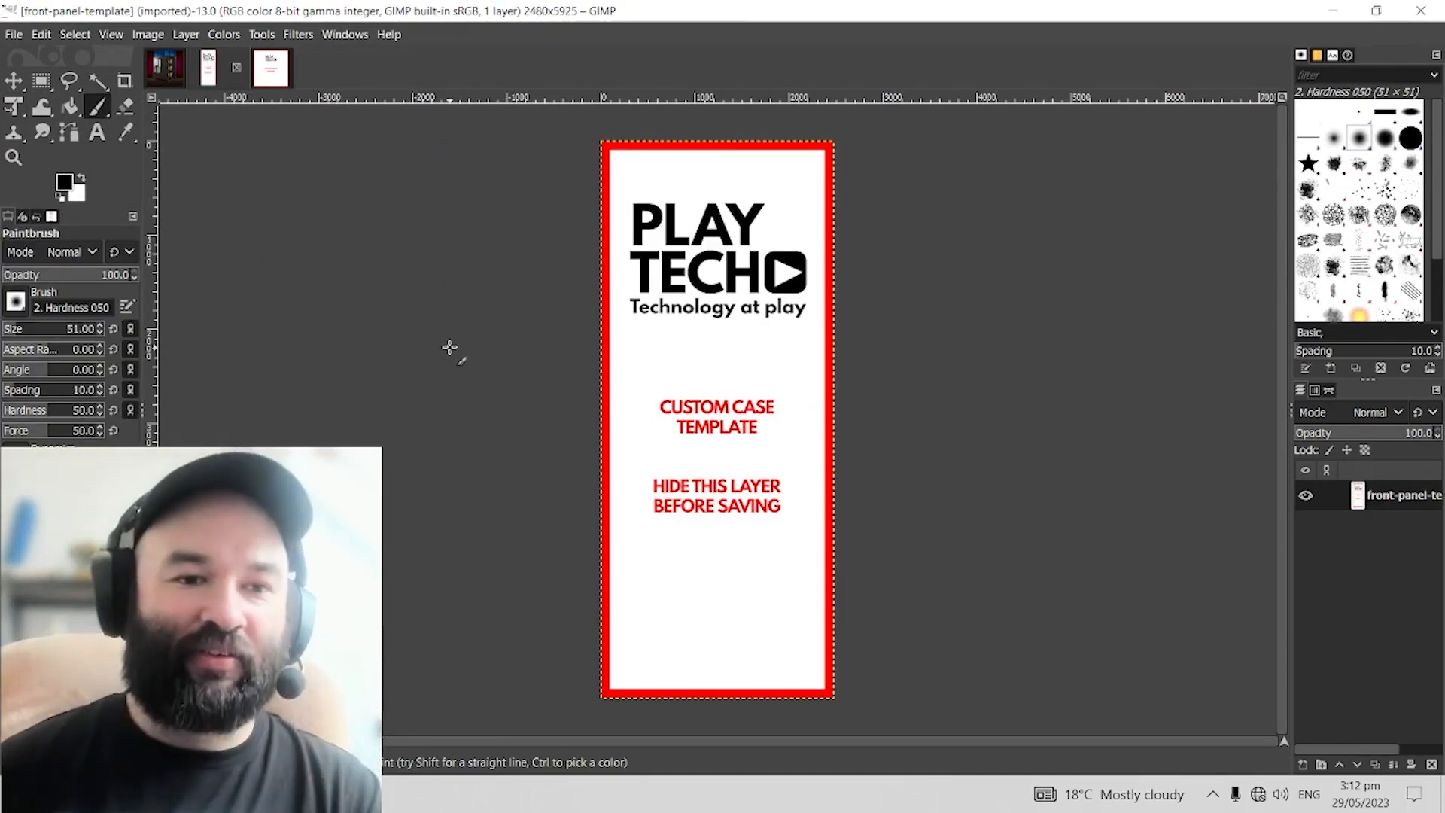
Step: Look over the black case image and the side panel template with its red border
{"action": "left_click", "coordinate": [164, 68]}
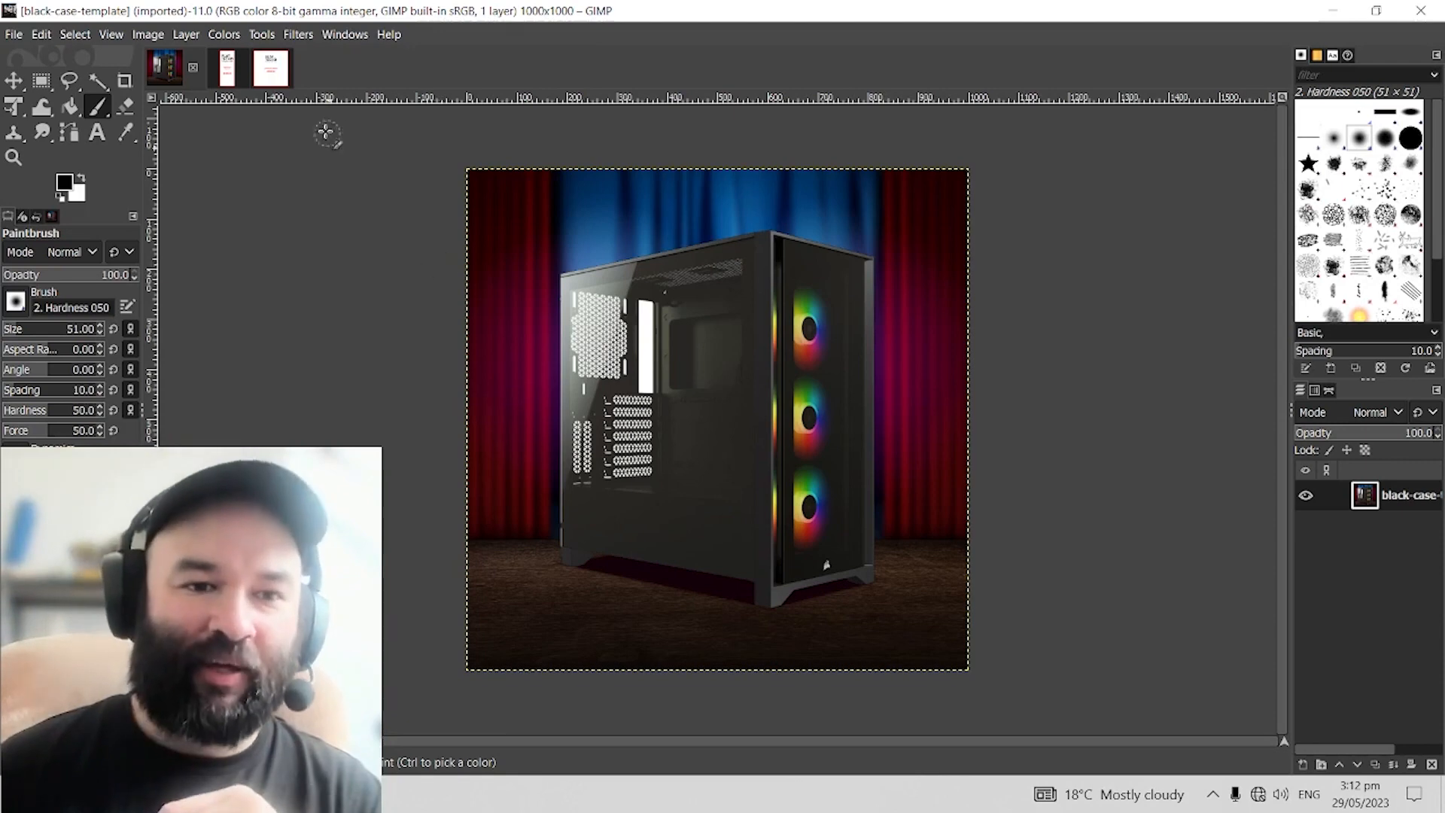
{"action": "left_click", "coordinate": [270, 64]}
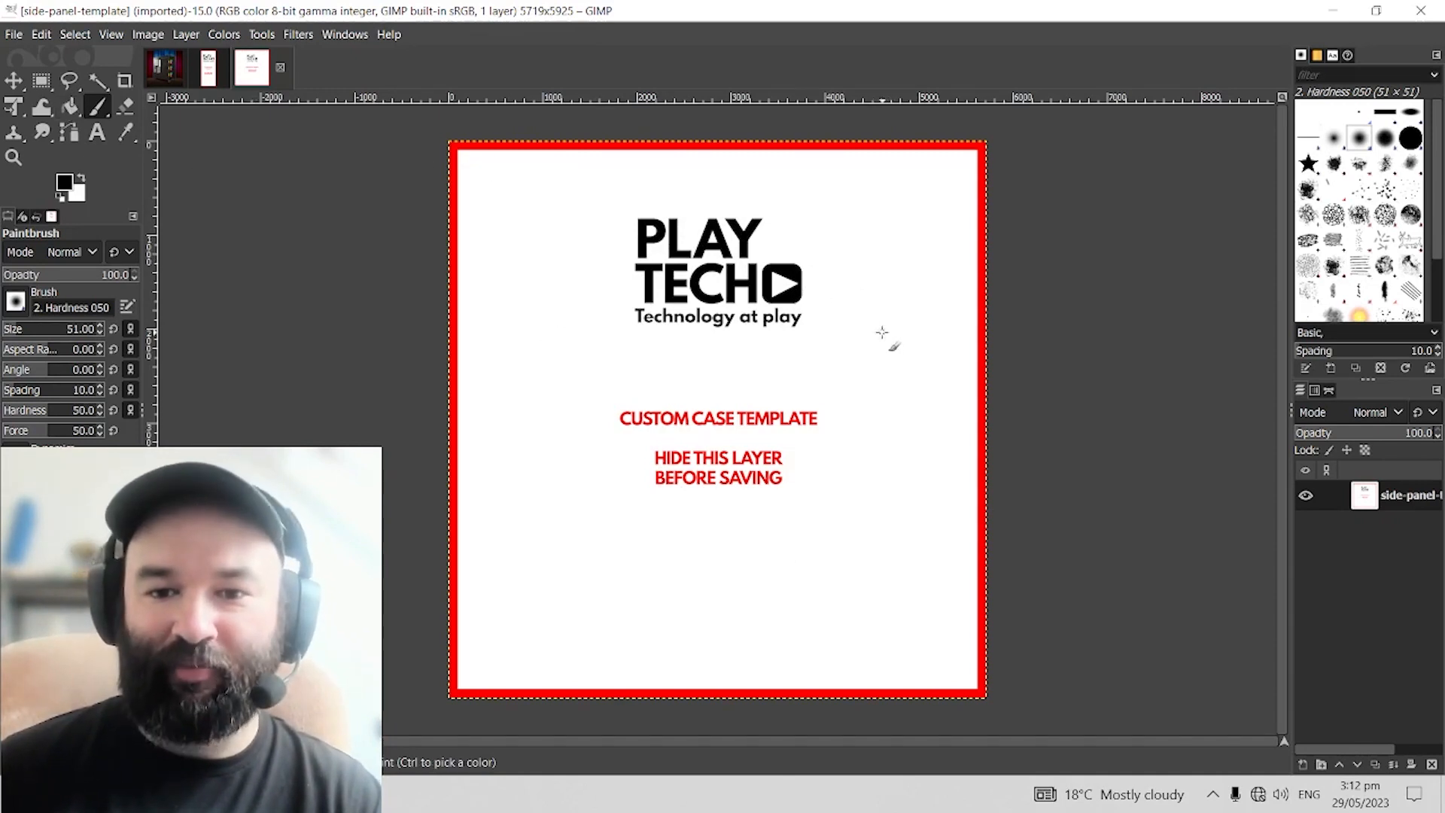
{"action": "mouse_move", "coordinate": [878, 326]}
{"action": "left_mouse_down"}
{"action": "mouse_move", "coordinate": [859, 409]}
{"action": "mouse_move", "coordinate": [540, 253]}
{"action": "mouse_move", "coordinate": [858, 677]}
{"action": "mouse_move", "coordinate": [590, 432]}
{"action": "left_mouse_up"}
{"action": "key", "text": "ctrl+z"}
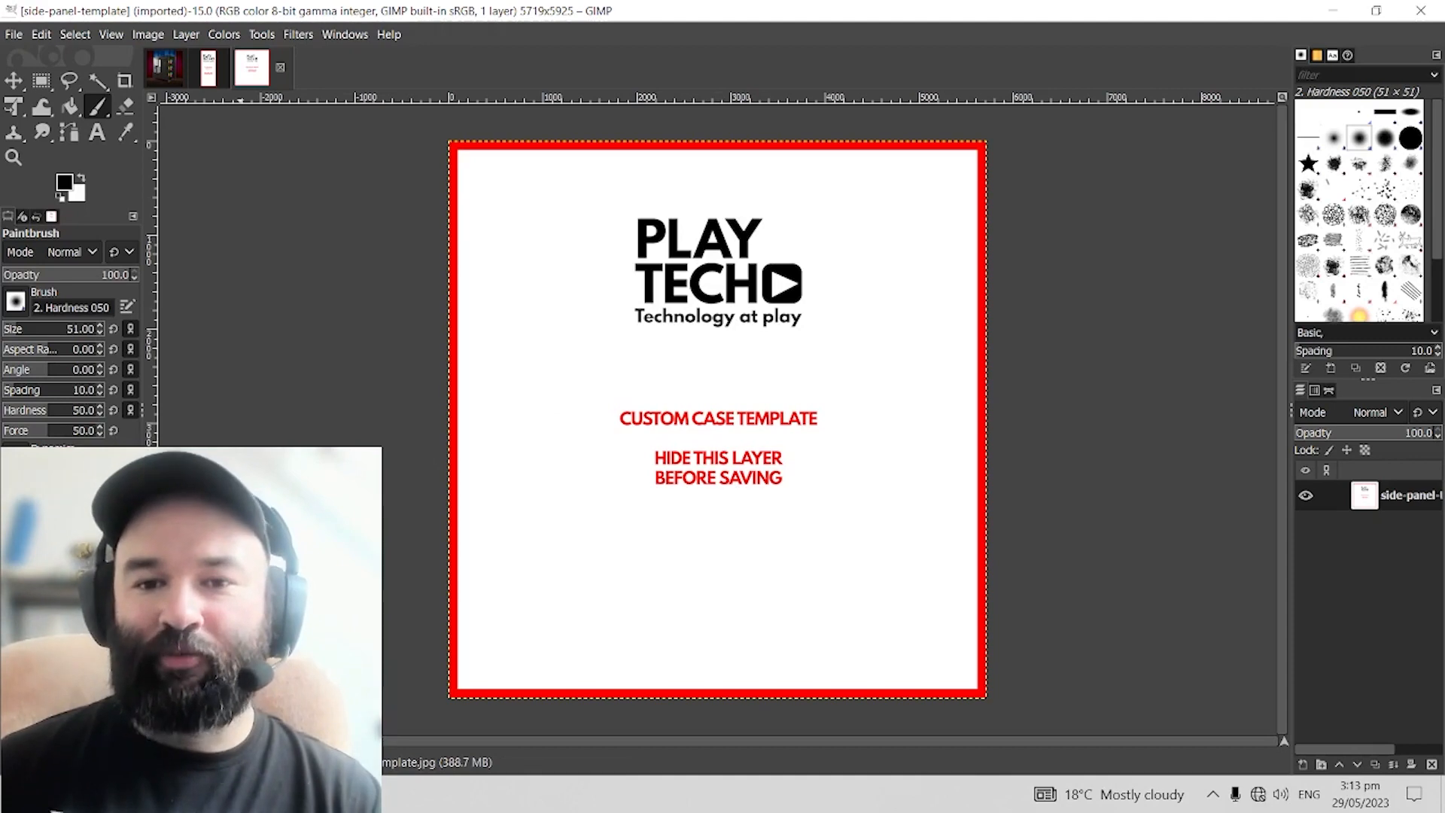
Step: Switch to the "GIMP version" folder in File Explorer and compare the gold-black-side artwork with side-panel-template, checking the artwork's dimensions
{"action": "key", "text": "alt+Tab"}
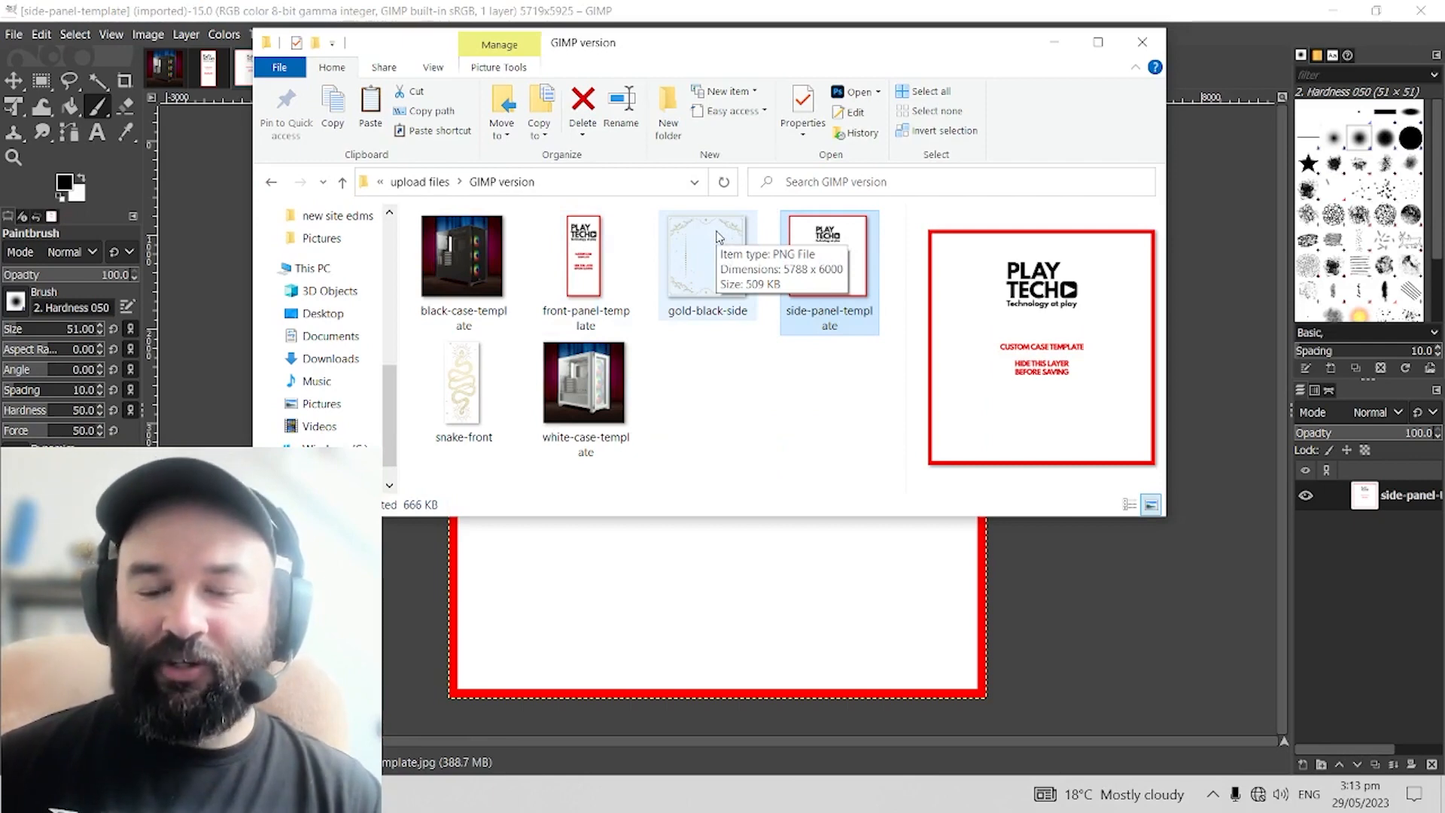
{"action": "left_click", "coordinate": [735, 371]}
{"action": "left_click", "coordinate": [701, 271]}
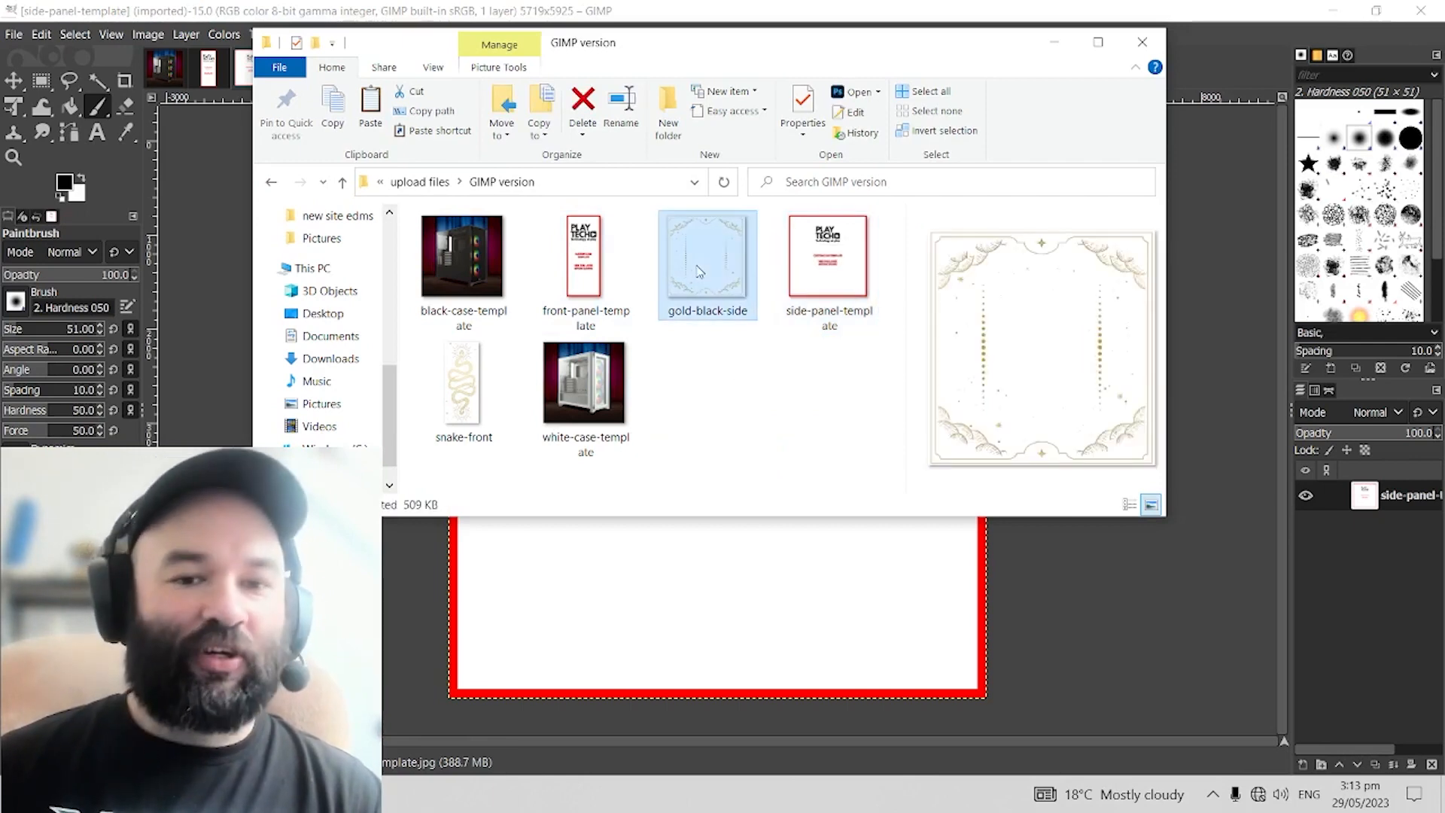
{"action": "left_click", "coordinate": [828, 259]}
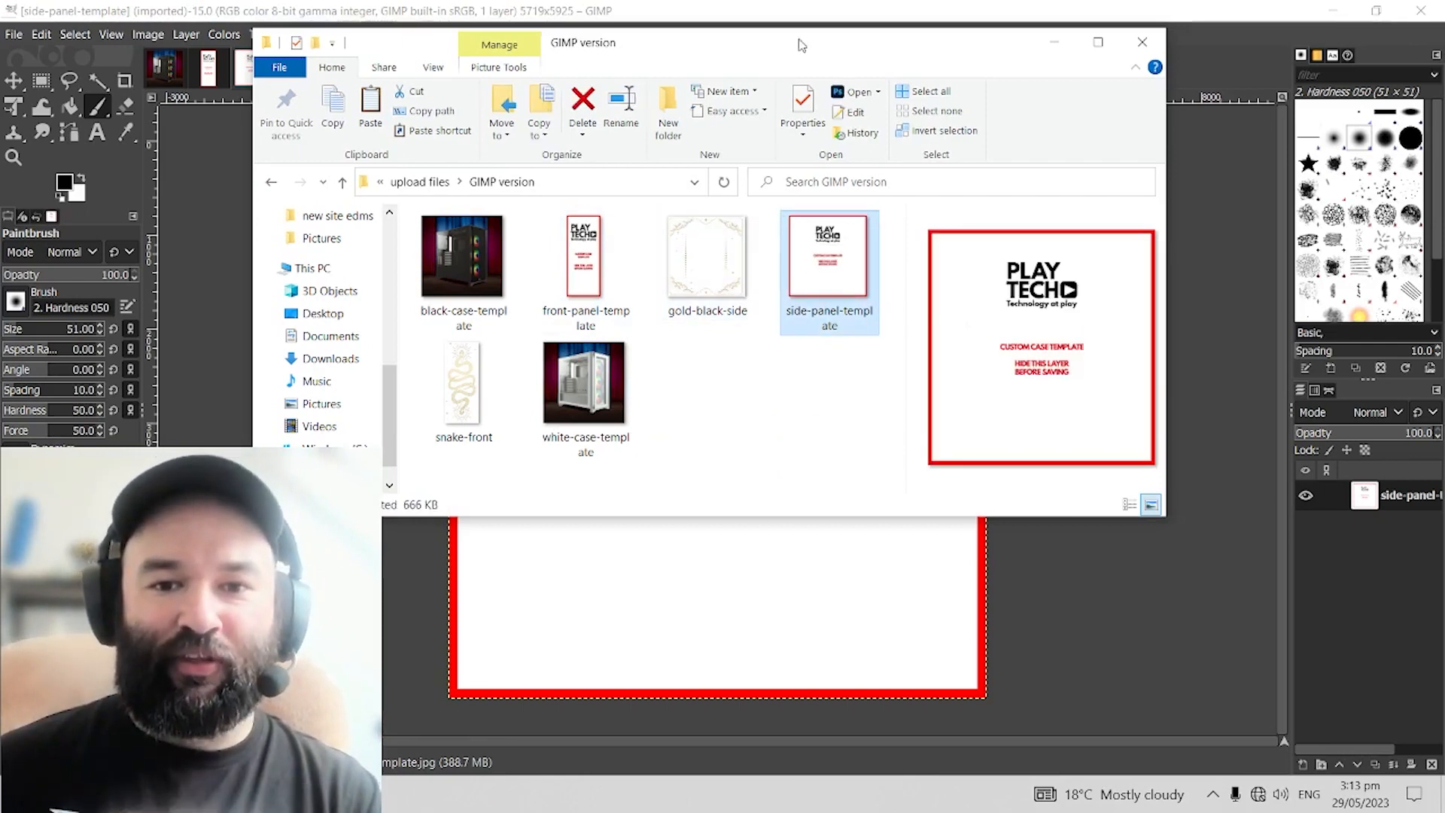
{"action": "left_click_drag", "start_coordinate": [798, 48], "coordinate": [653, 101]}
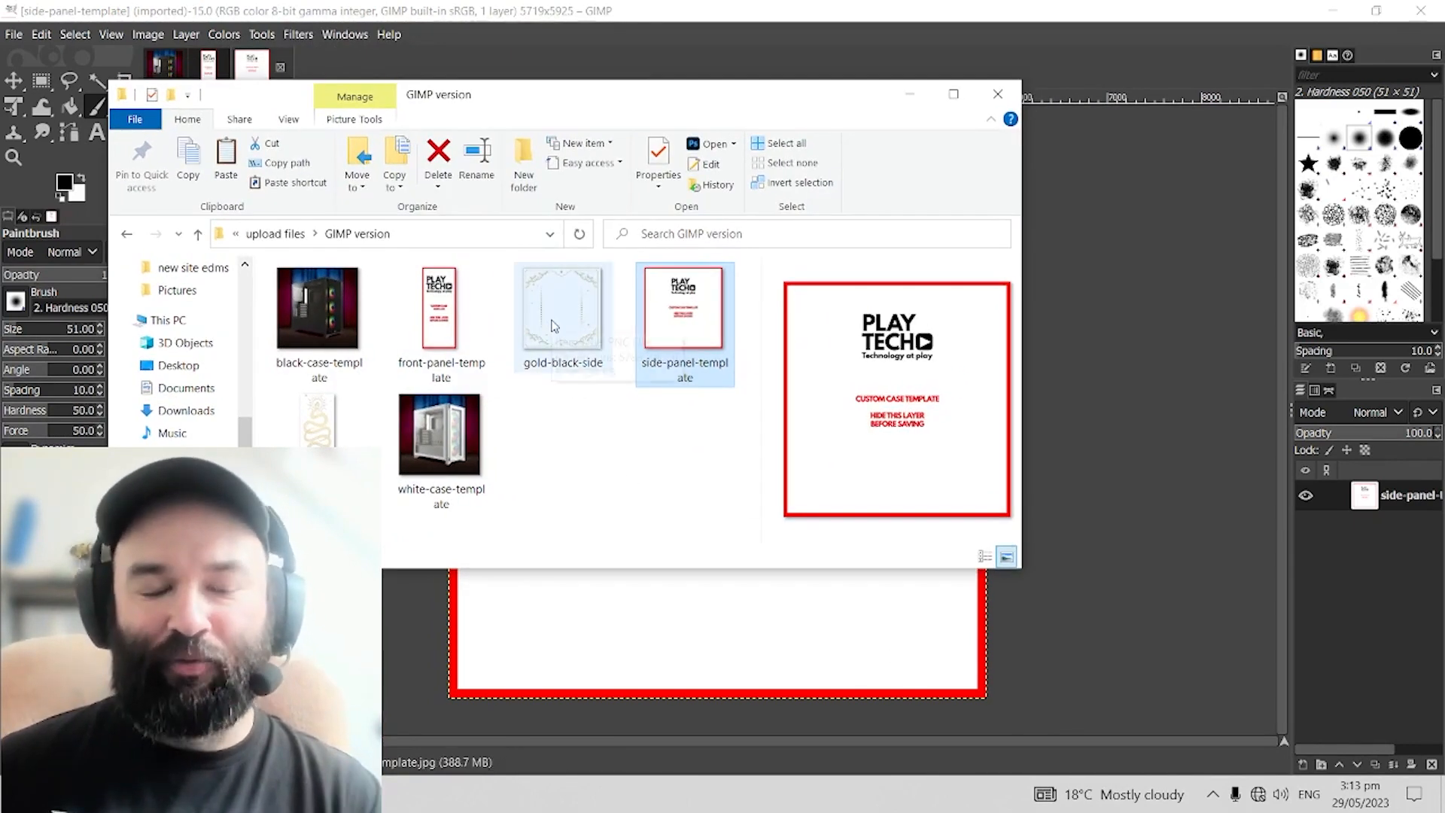
{"action": "mouse_move", "coordinate": [555, 319]}
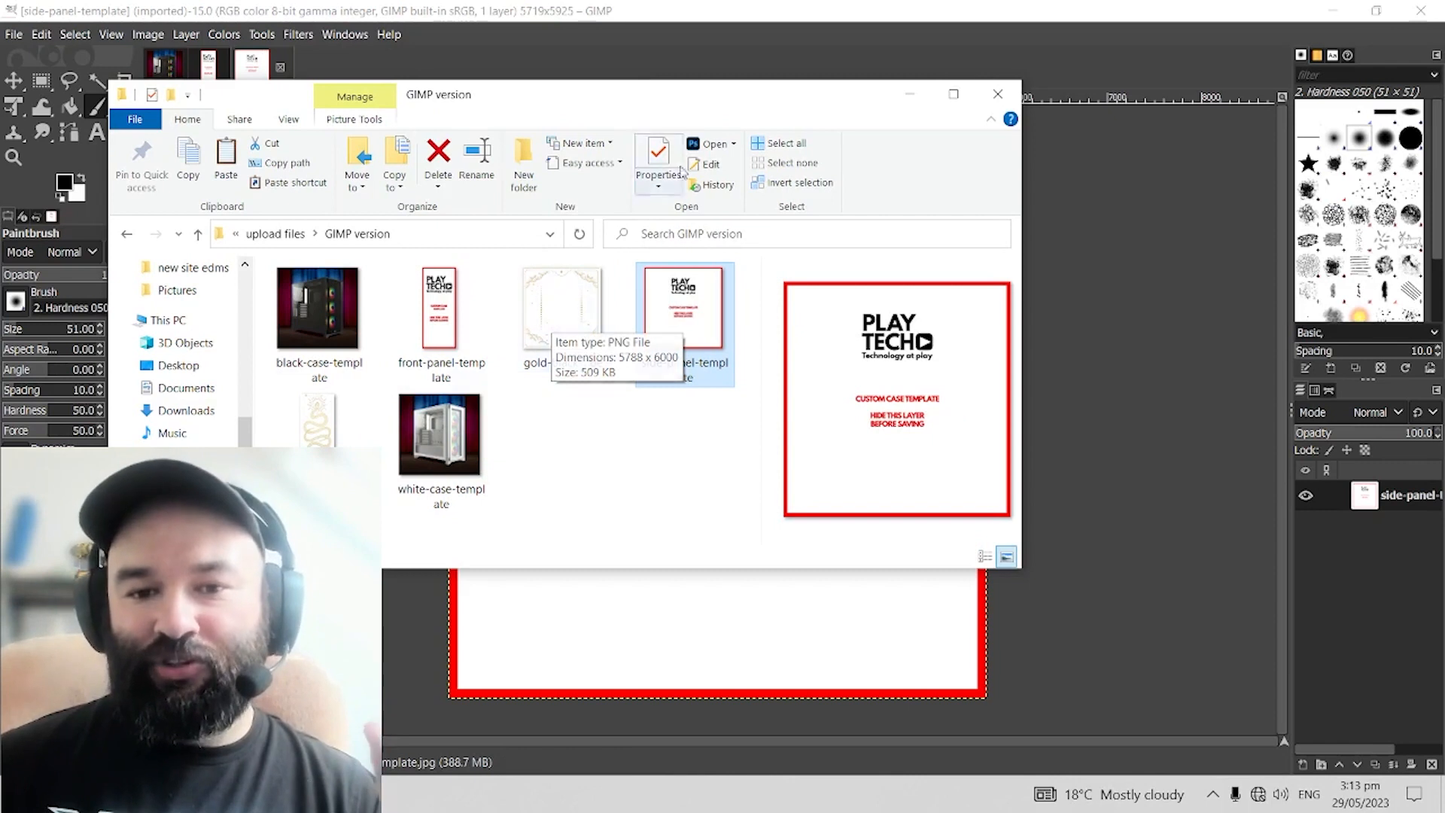
{"action": "left_click", "coordinate": [740, 14]}
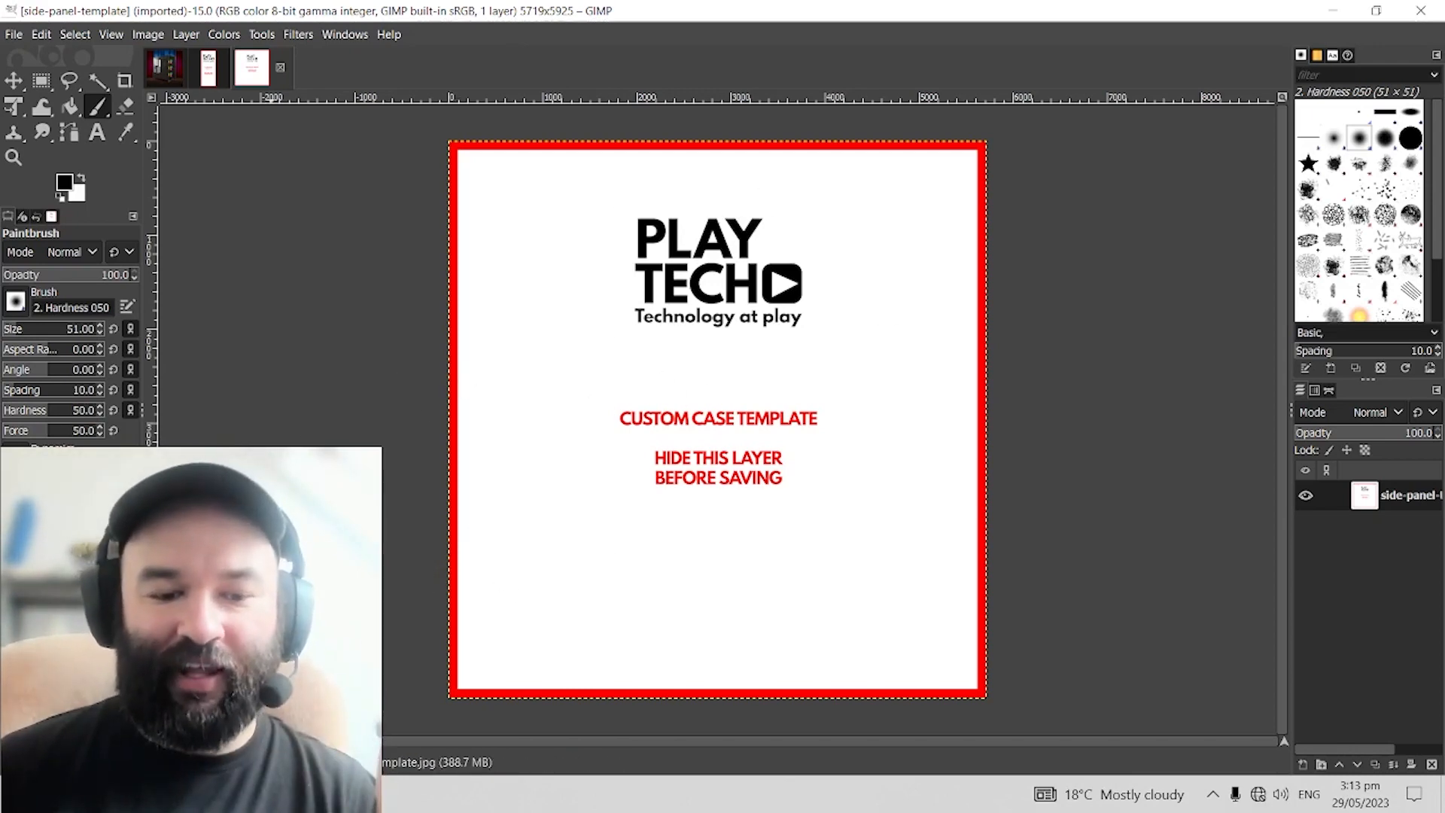
Step: Add the gold-black-side artwork from the folder as a new layer over the side panel template
{"action": "left_click", "coordinate": [226, 793]}
{"action": "left_click_drag", "start_coordinate": [563, 316], "coordinate": [762, 641]}
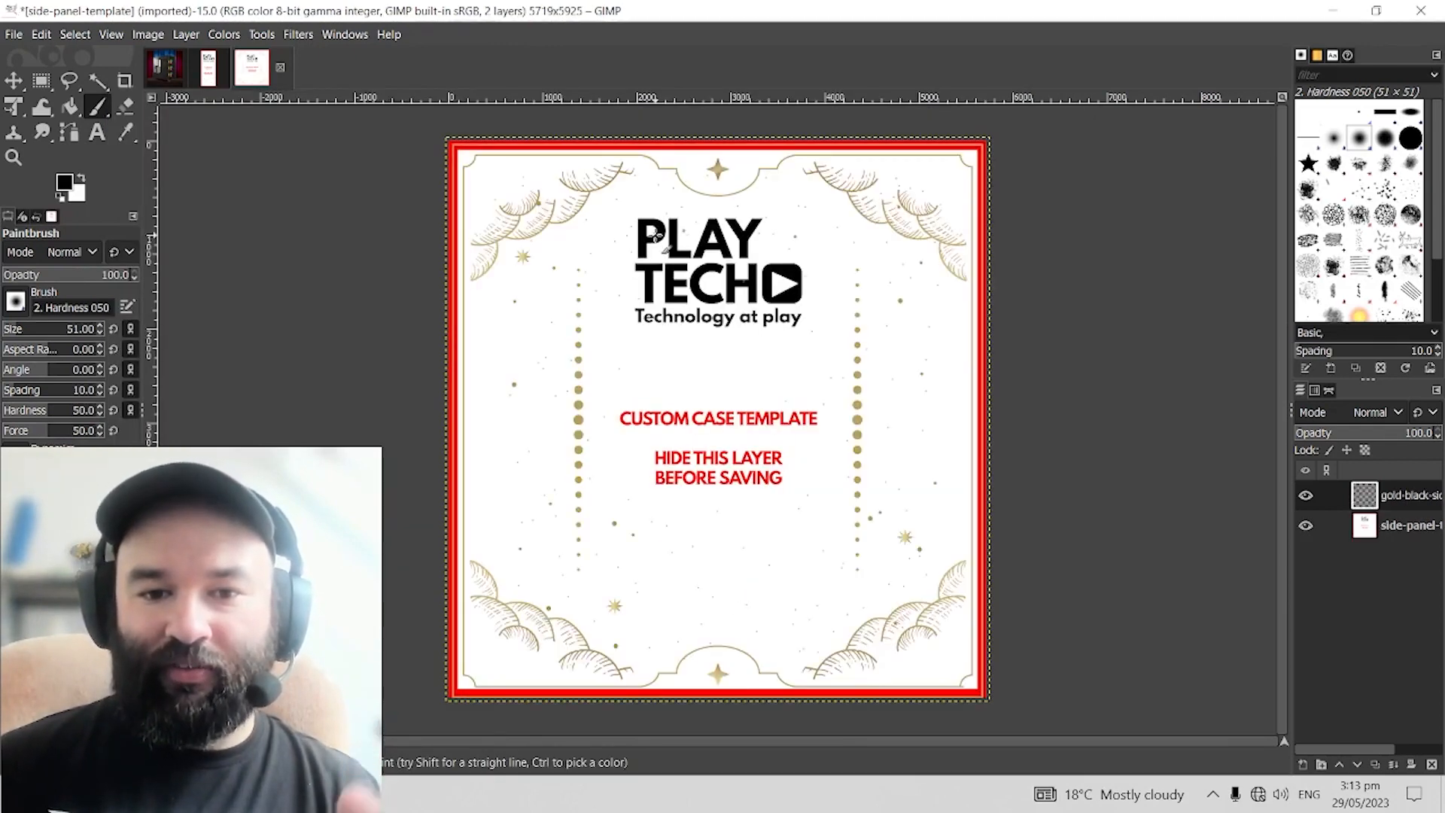
Step: Add the snake-front artwork from the folder as a new layer over the front panel template
{"action": "left_click", "coordinate": [208, 67]}
{"action": "key", "text": "alt+Tab"}
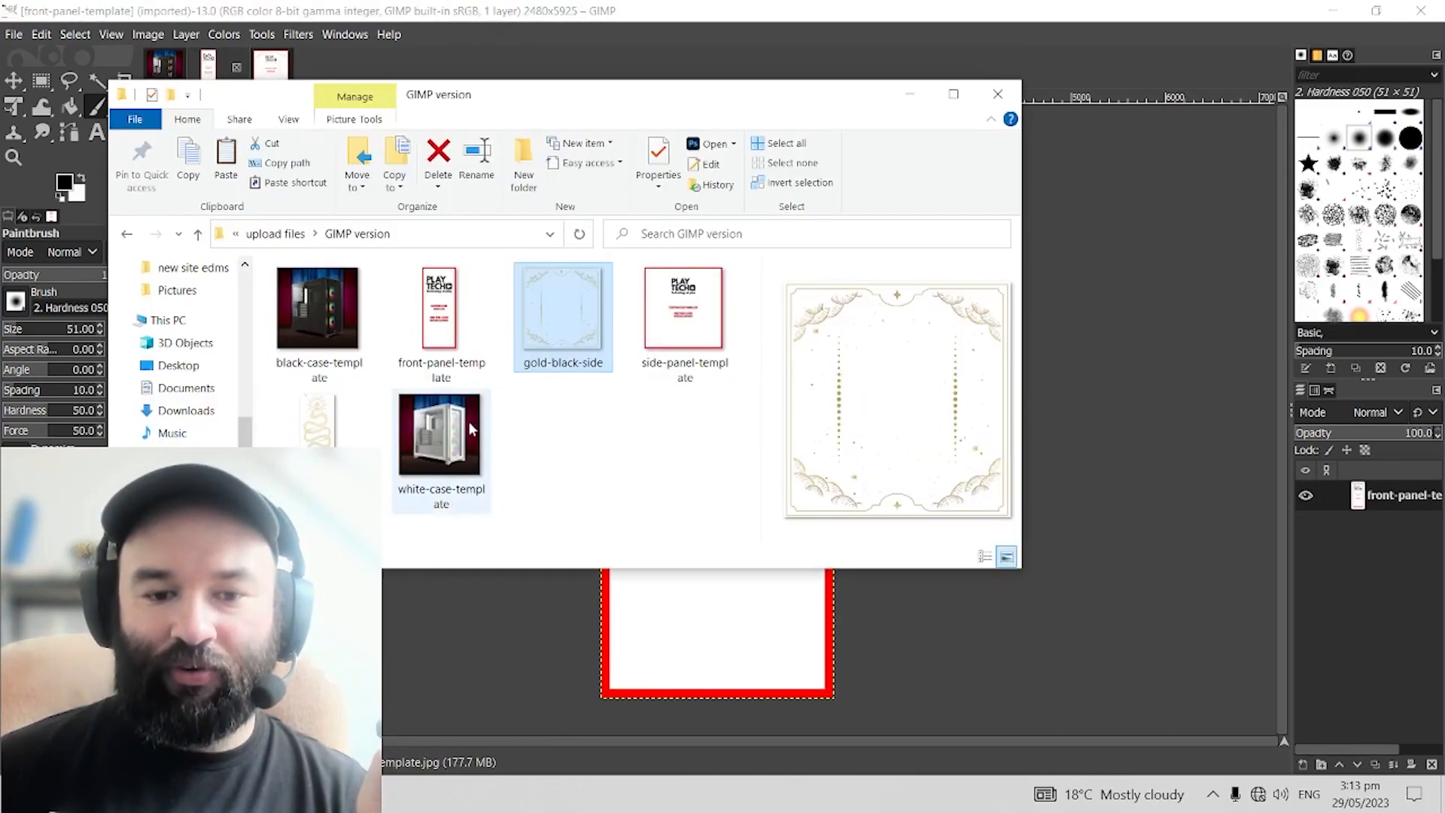
{"action": "left_click_drag", "start_coordinate": [319, 425], "coordinate": [738, 655]}
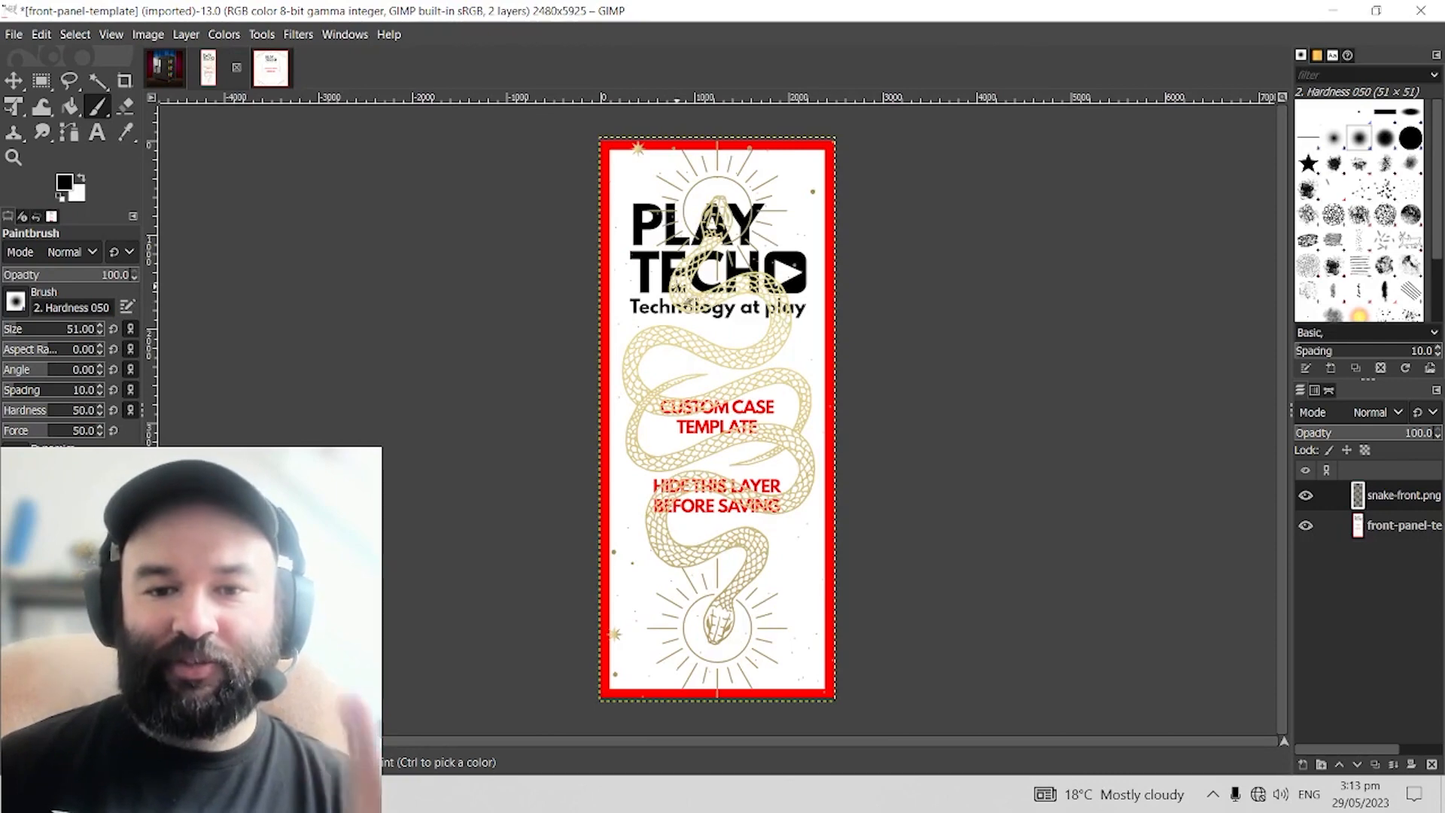
Step: Check the side panel image, then hide the front-panel-template layer in the front panel image so only the snake artwork shows
{"action": "left_click", "coordinate": [268, 74]}
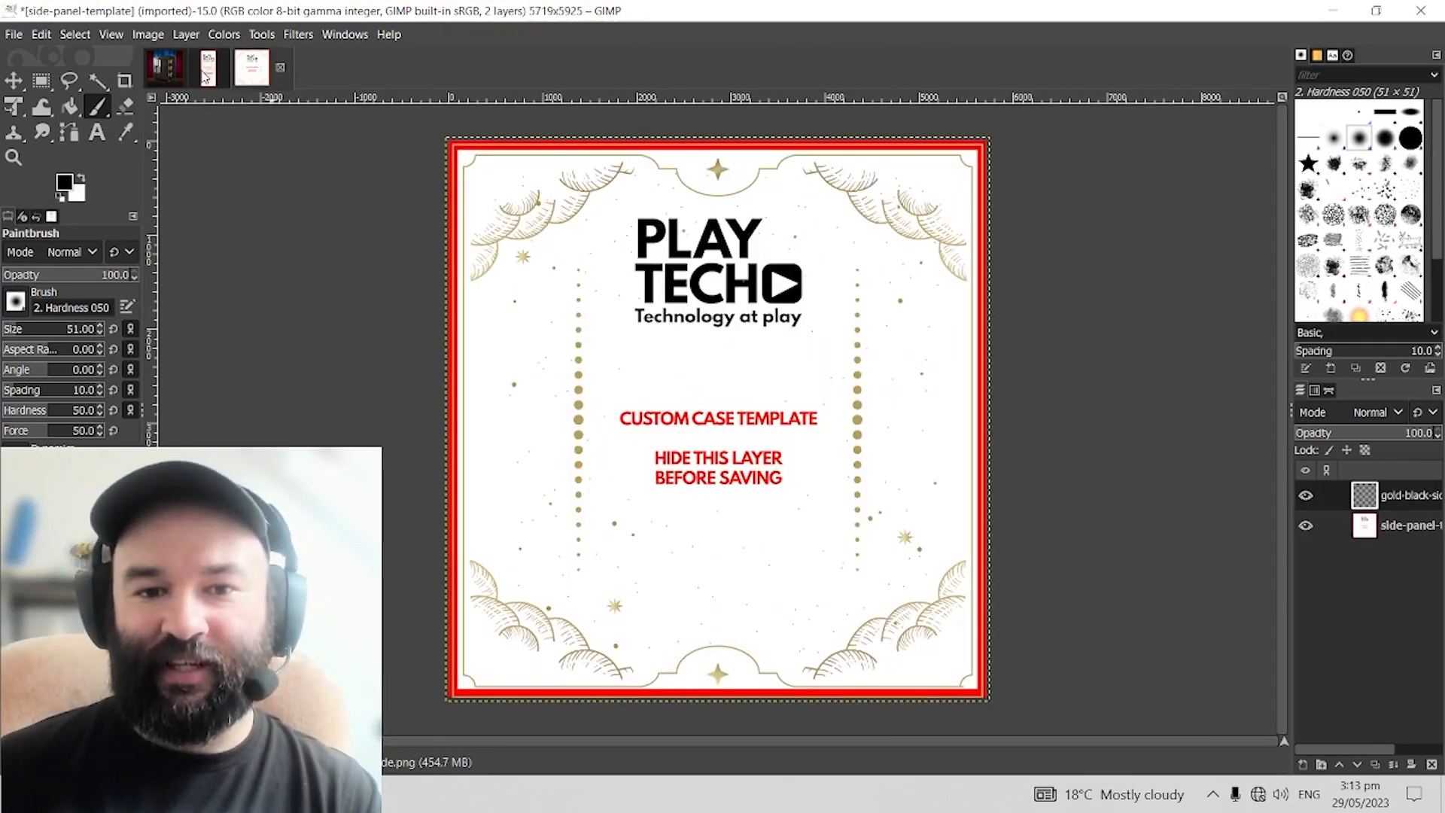
{"action": "left_click", "coordinate": [205, 76]}
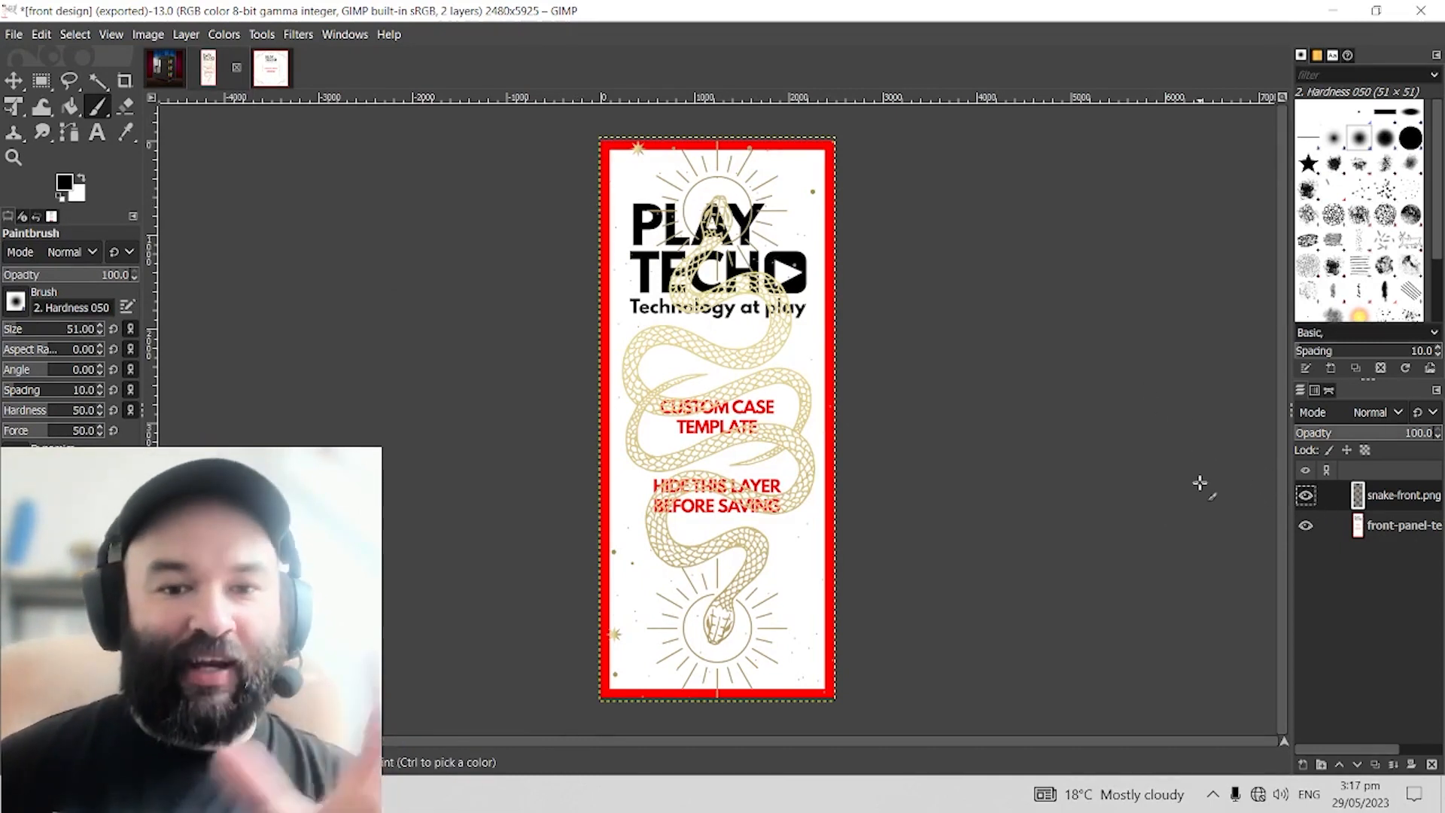
{"action": "left_click", "coordinate": [1305, 525]}
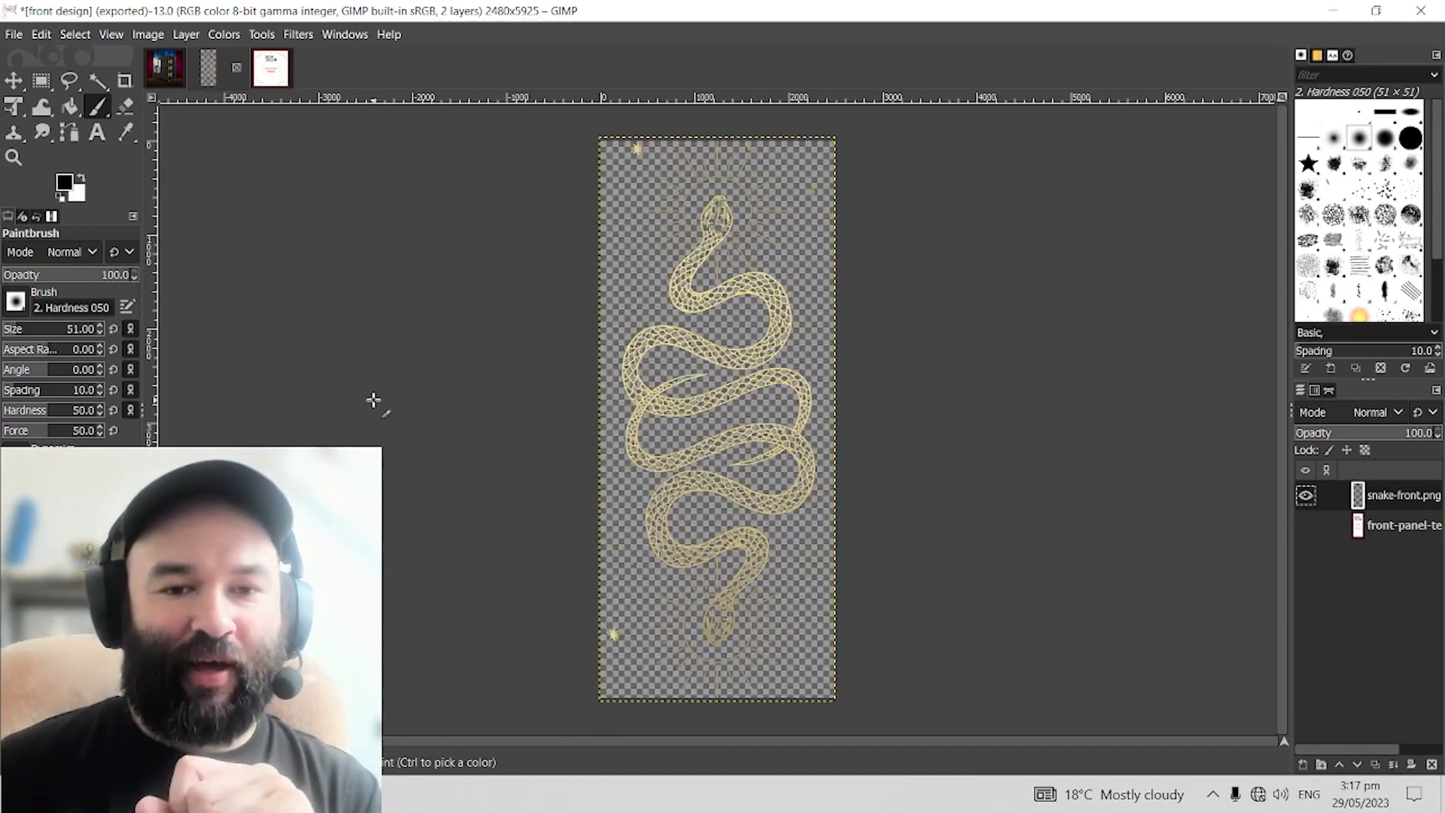
Step: Export the front panel artwork as front-design.png in the "GIMP version" folder with the displayed PNG options
{"action": "left_click", "coordinate": [9, 35]}
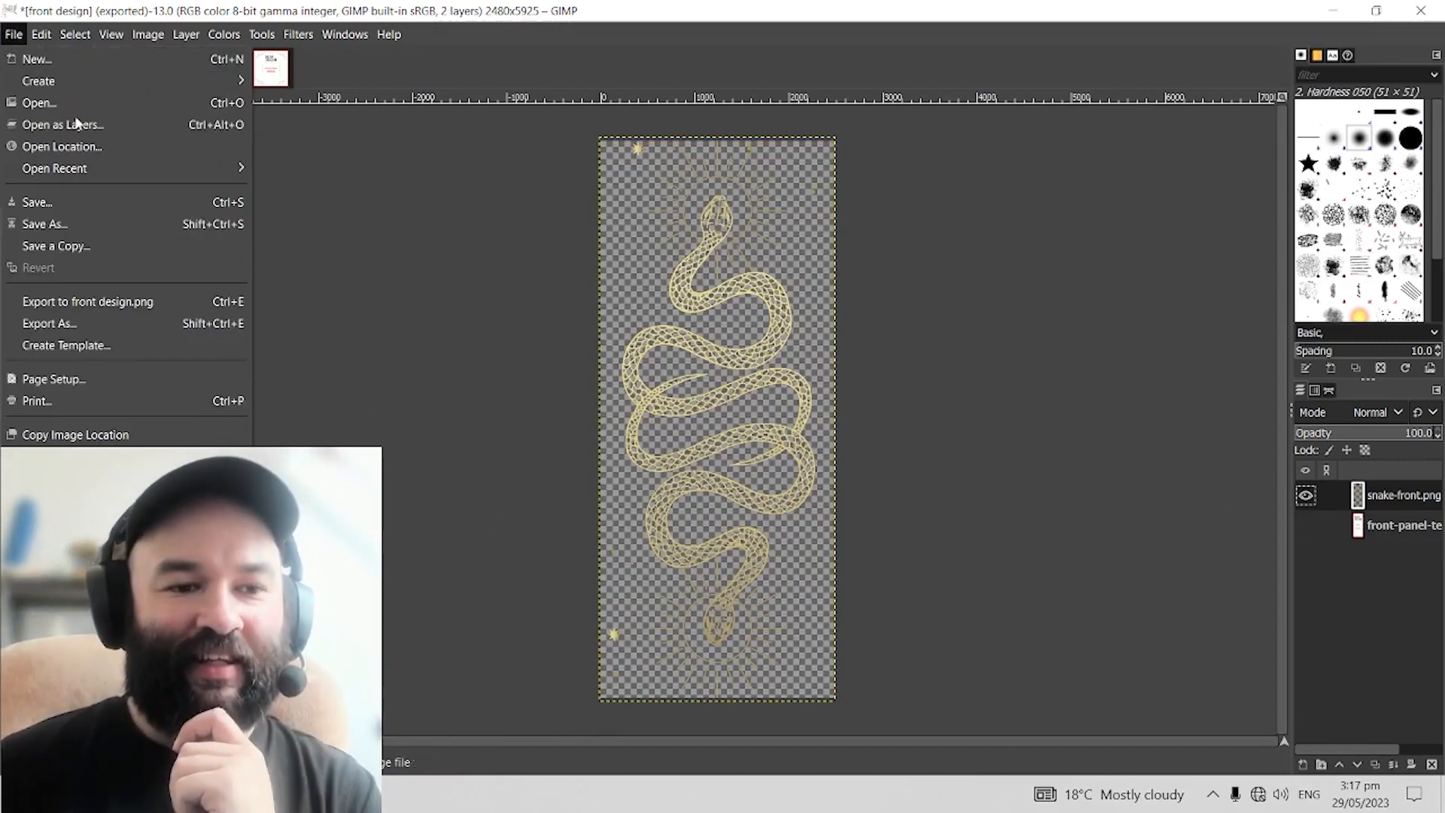
{"action": "left_click", "coordinate": [141, 323]}
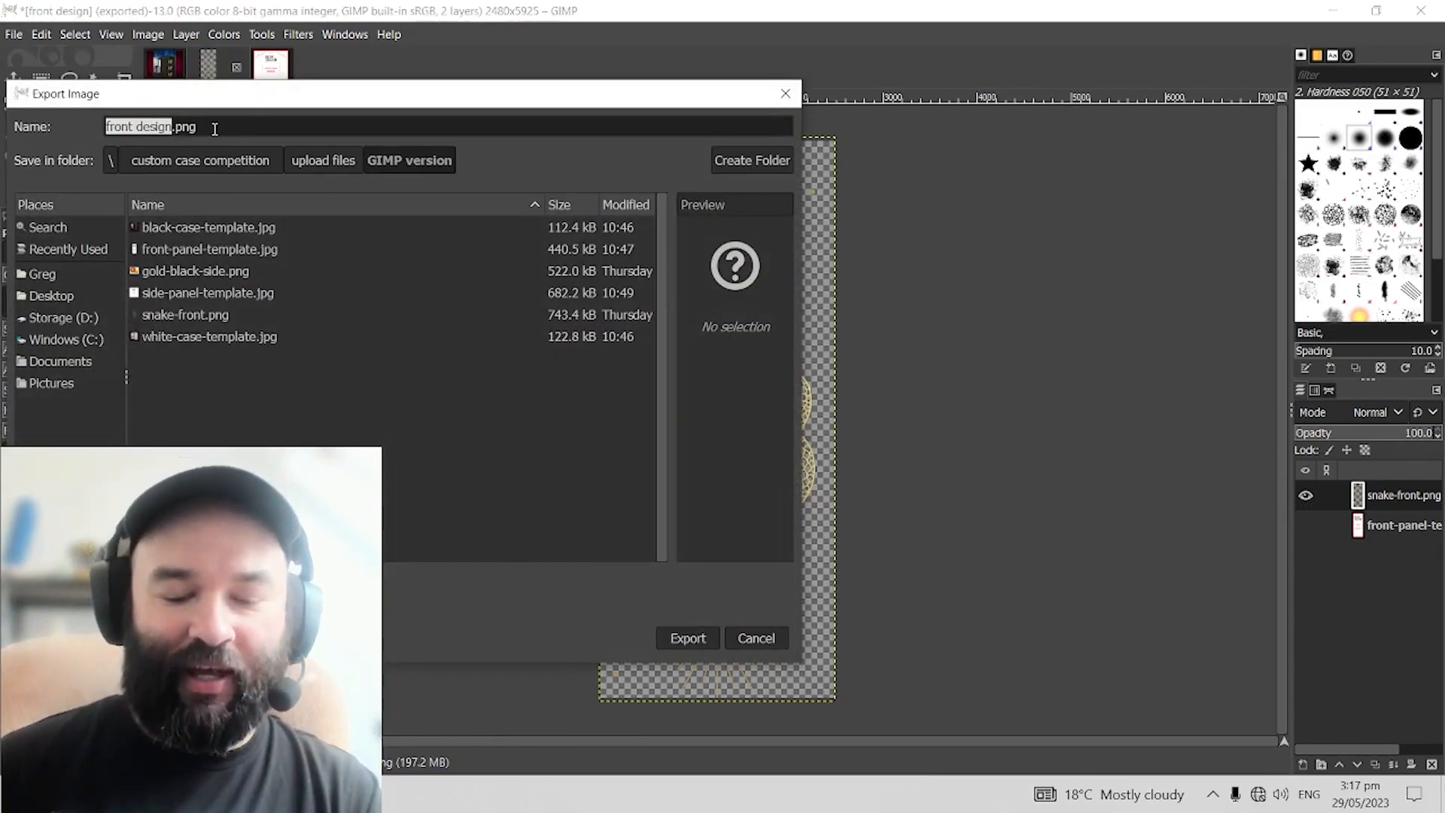
{"action": "type", "text": "front-design"}
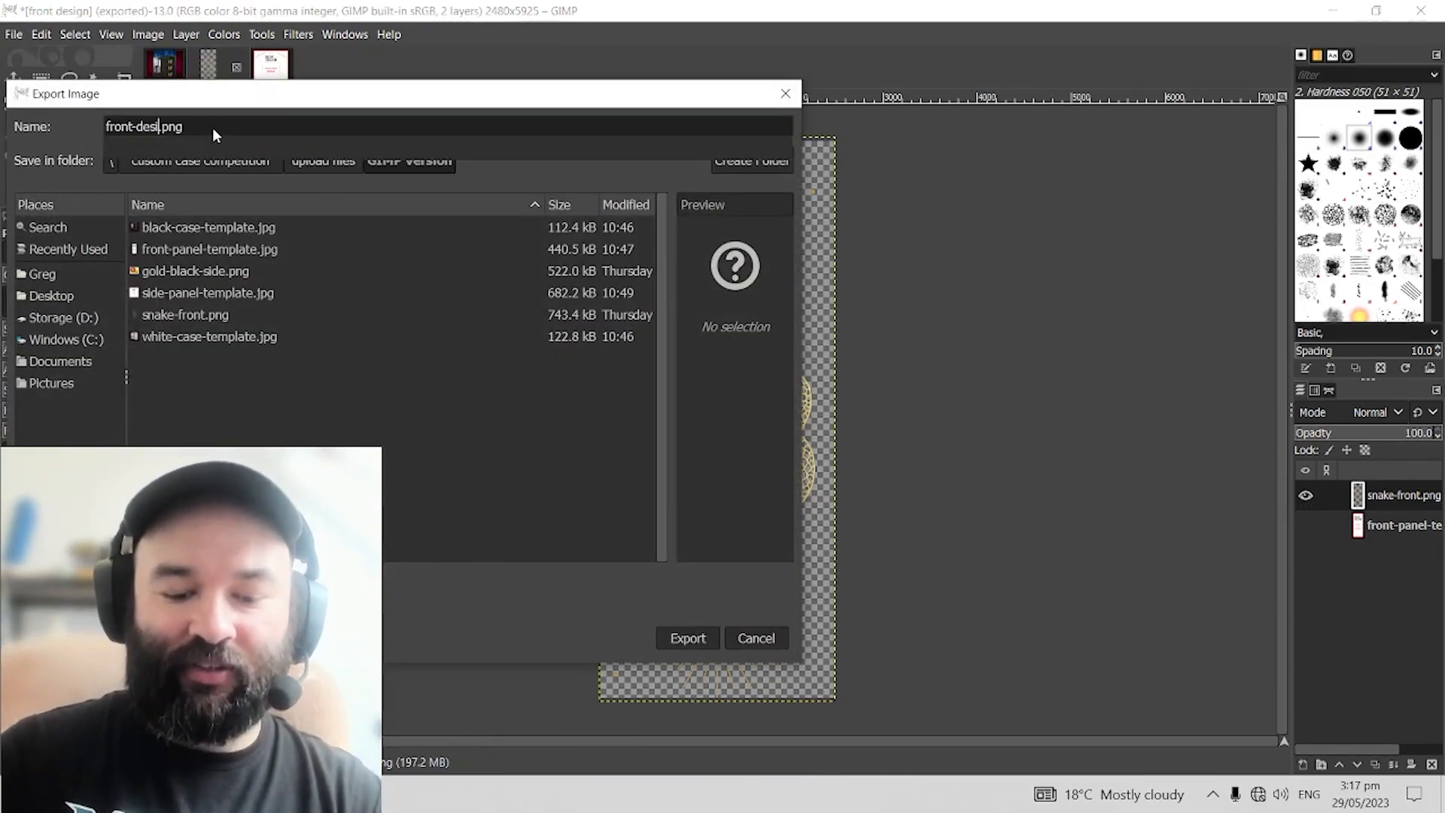
{"action": "left_click", "coordinate": [212, 128]}
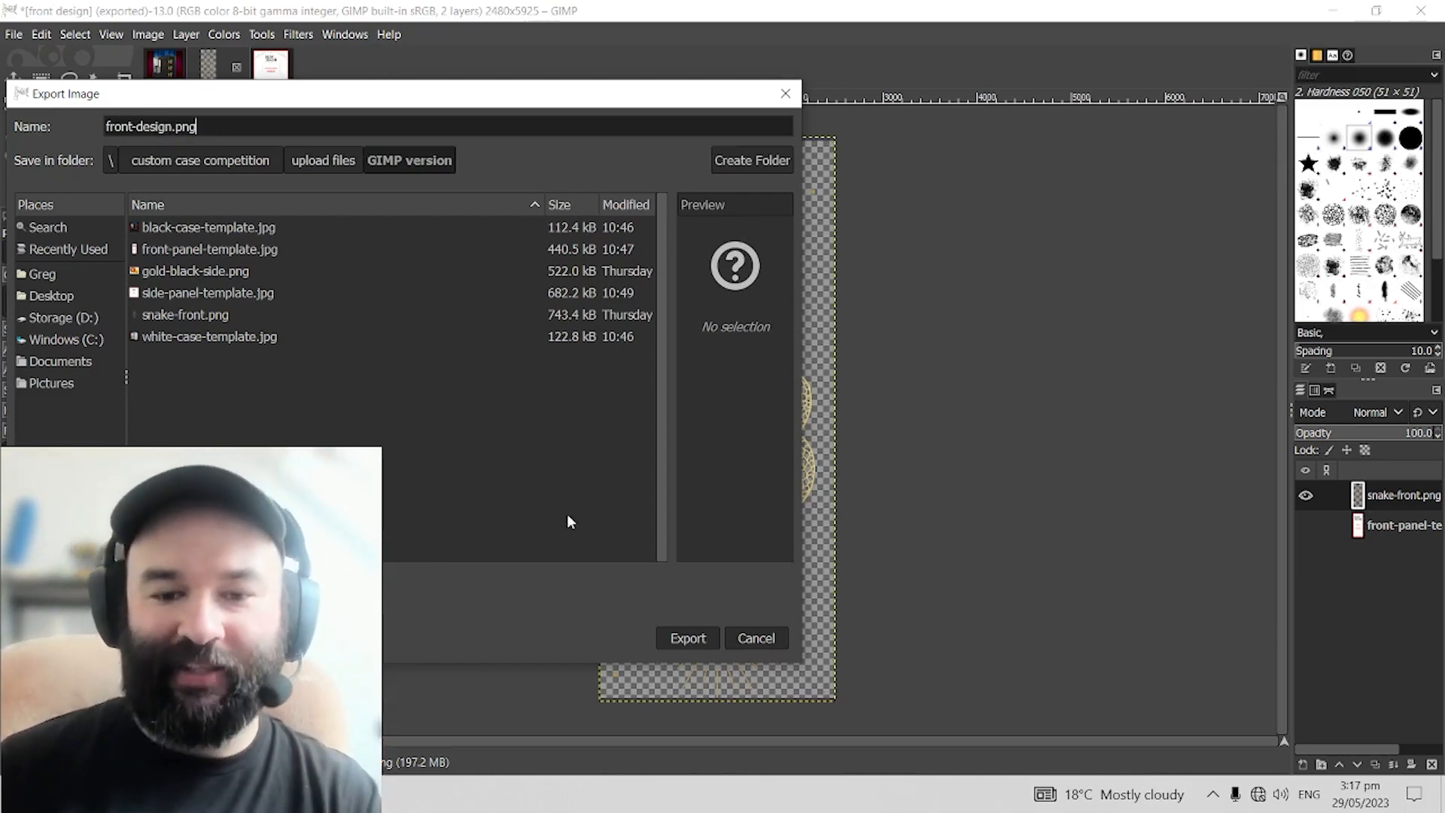
{"action": "left_click", "coordinate": [682, 638]}
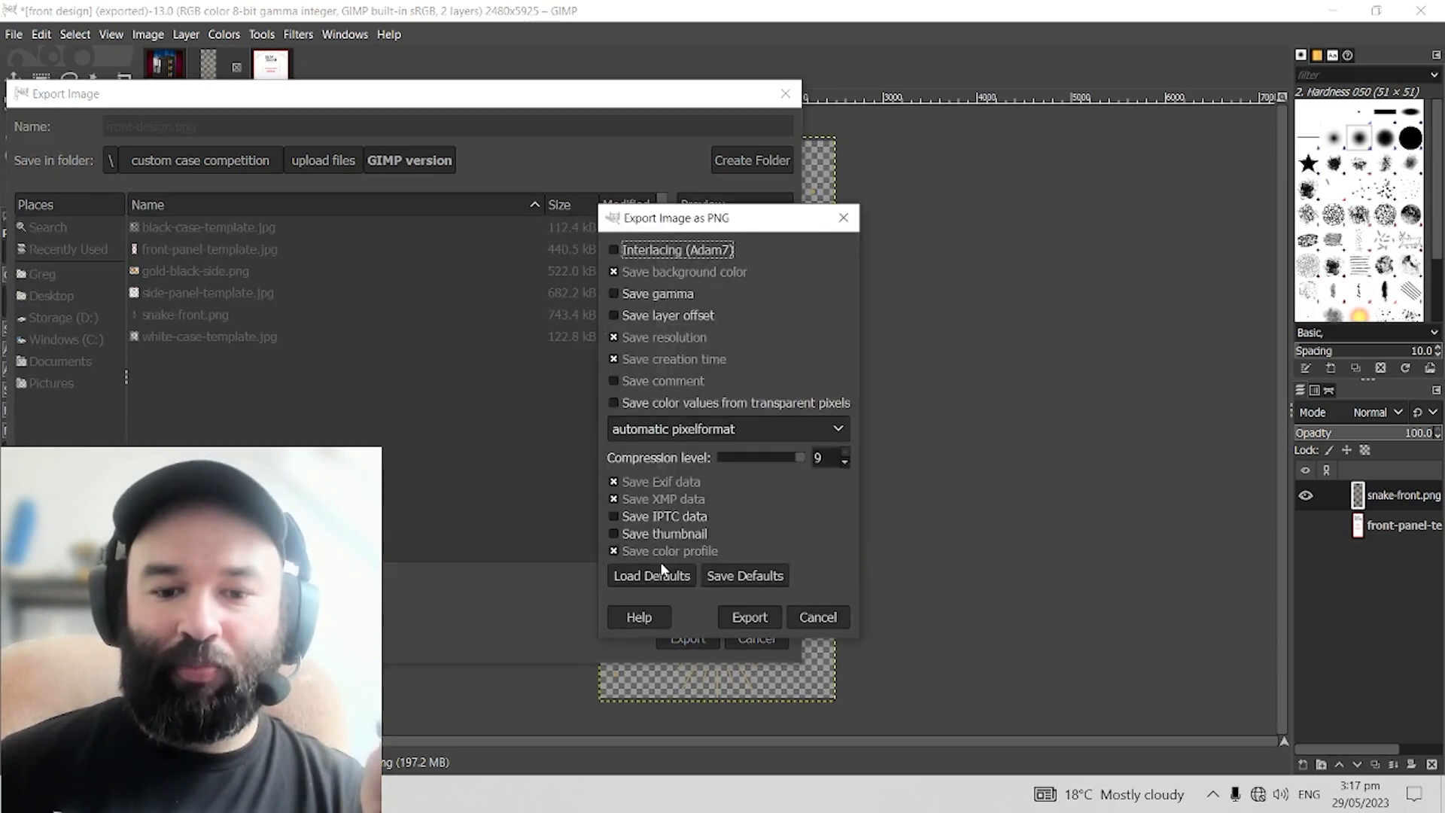
{"action": "left_click", "coordinate": [749, 616]}
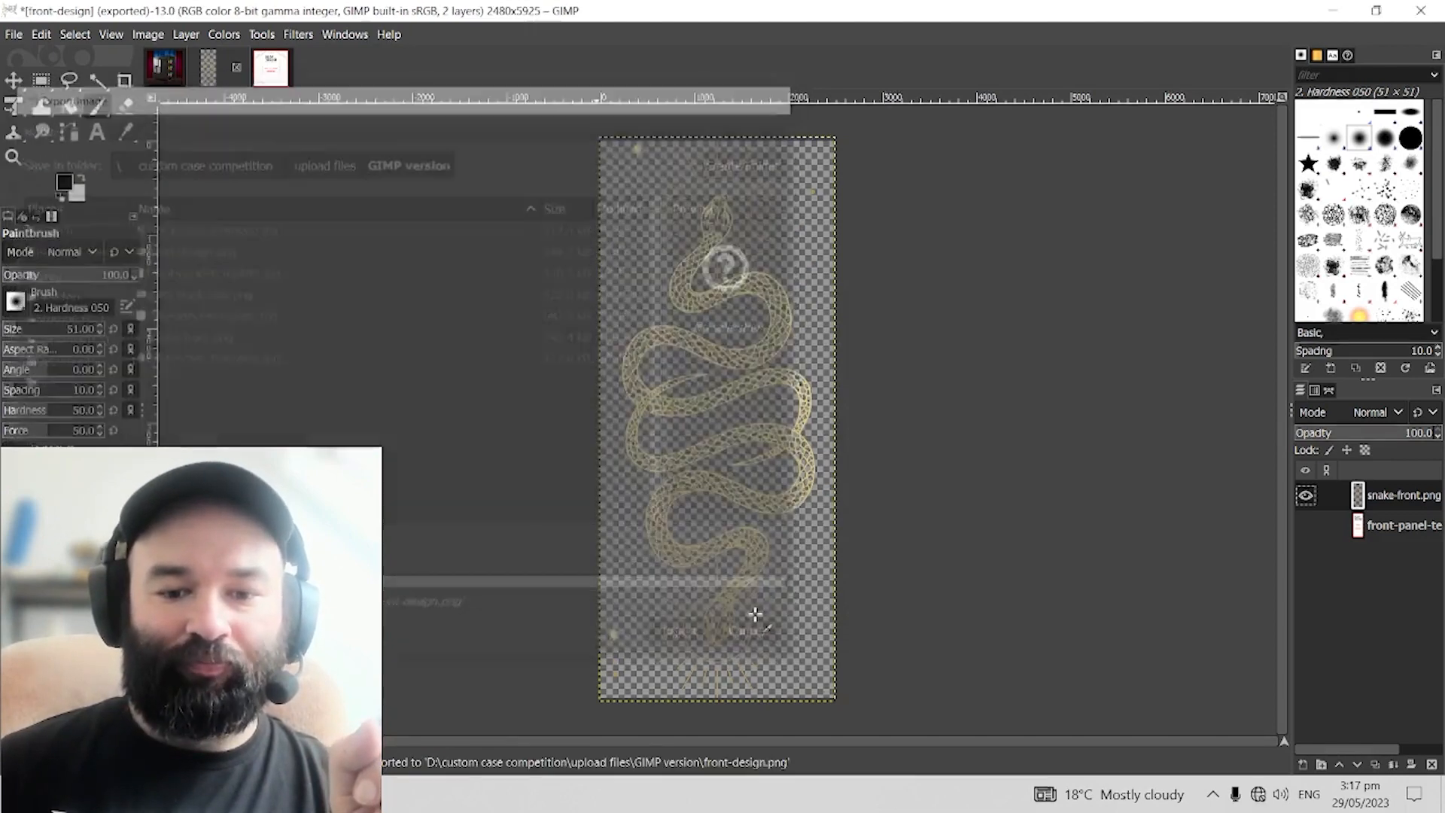
Step: Hide the side-panel-template layer in the side panel image, leaving the gold-black-side artwork on transparency
{"action": "left_click", "coordinate": [271, 69]}
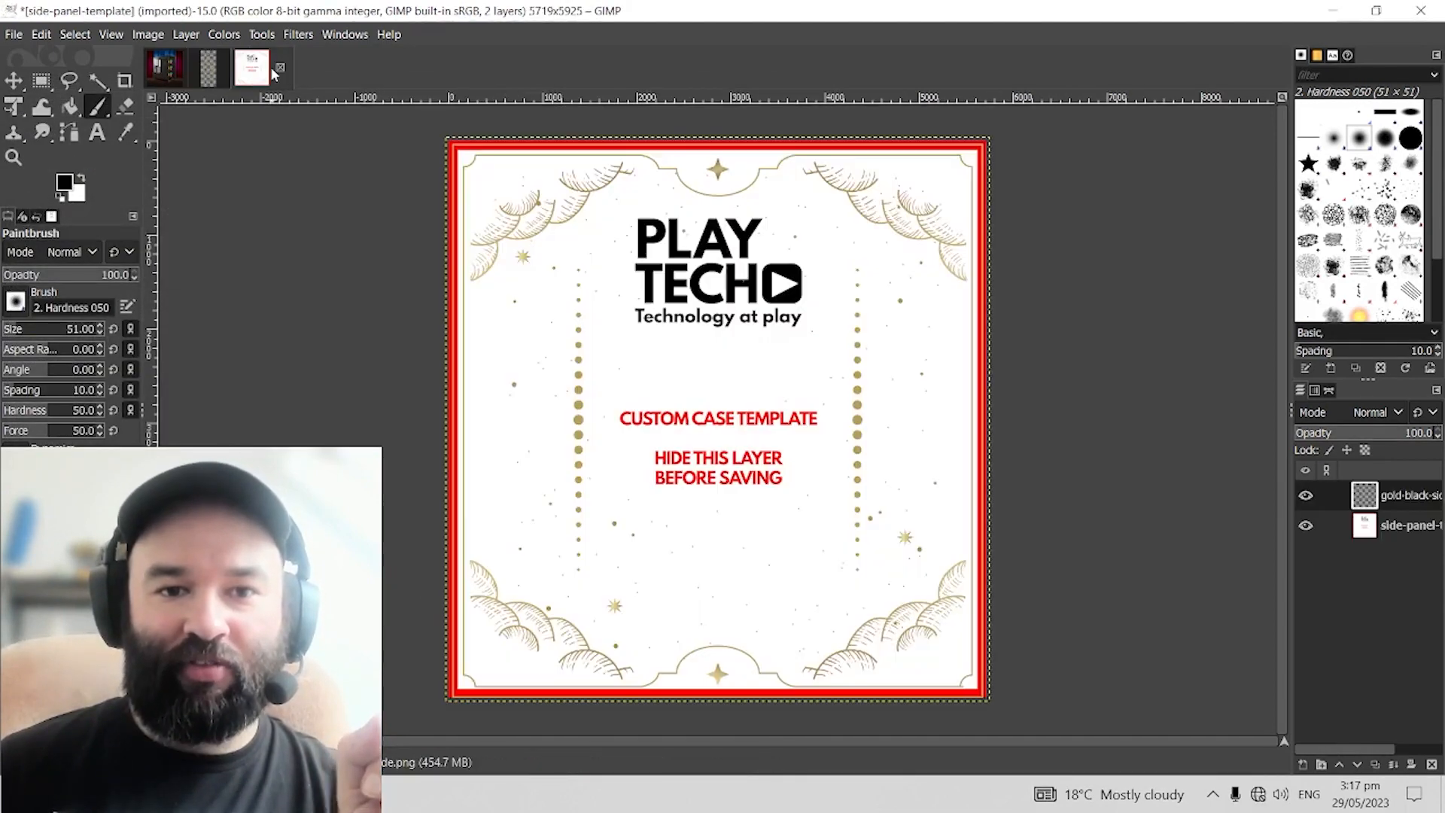
{"action": "left_click", "coordinate": [1305, 526]}
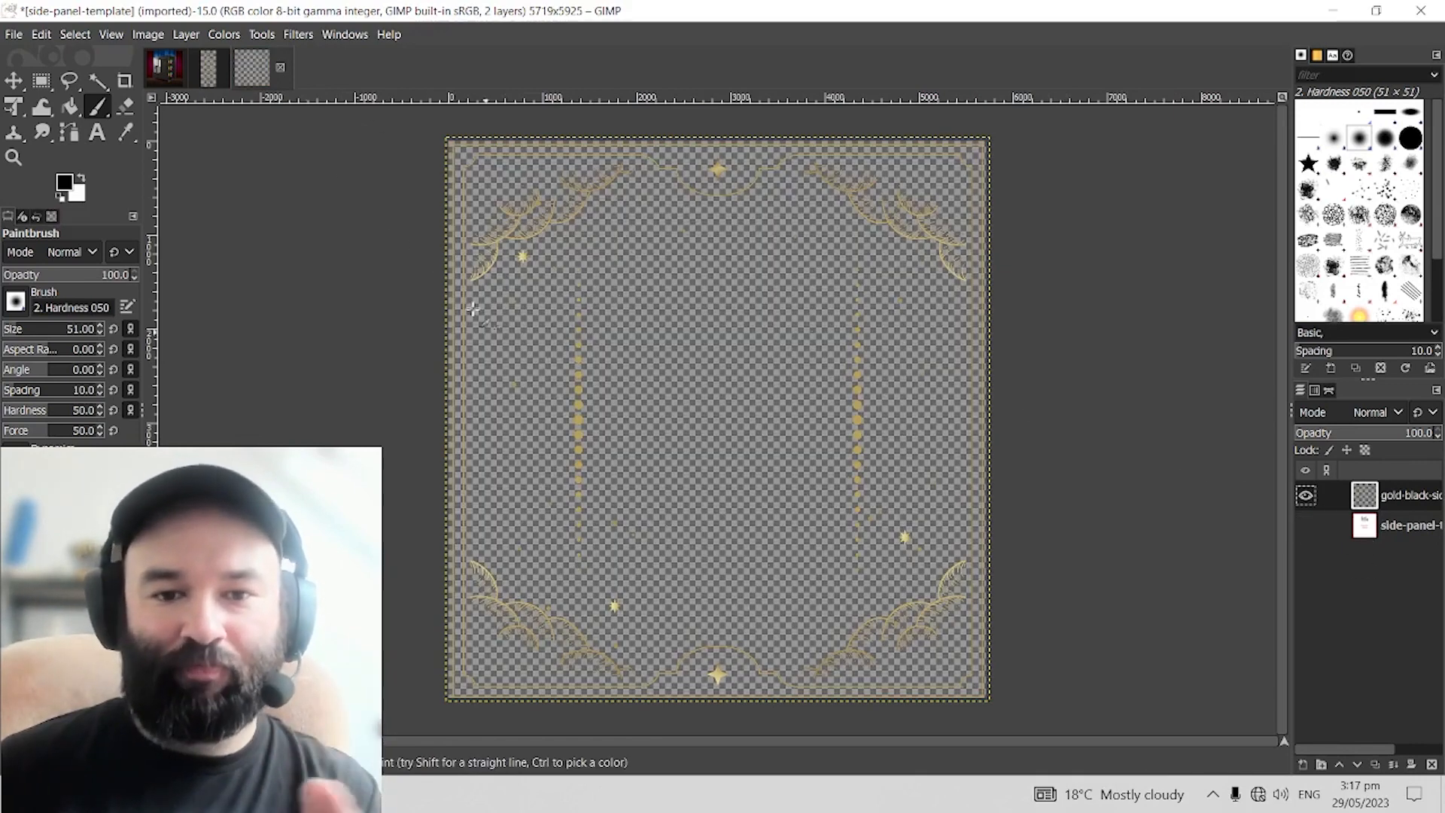
Step: Export the side panel artwork as side-design.png in the "GIMP version" folder with the displayed PNG options
{"action": "left_click", "coordinate": [13, 34]}
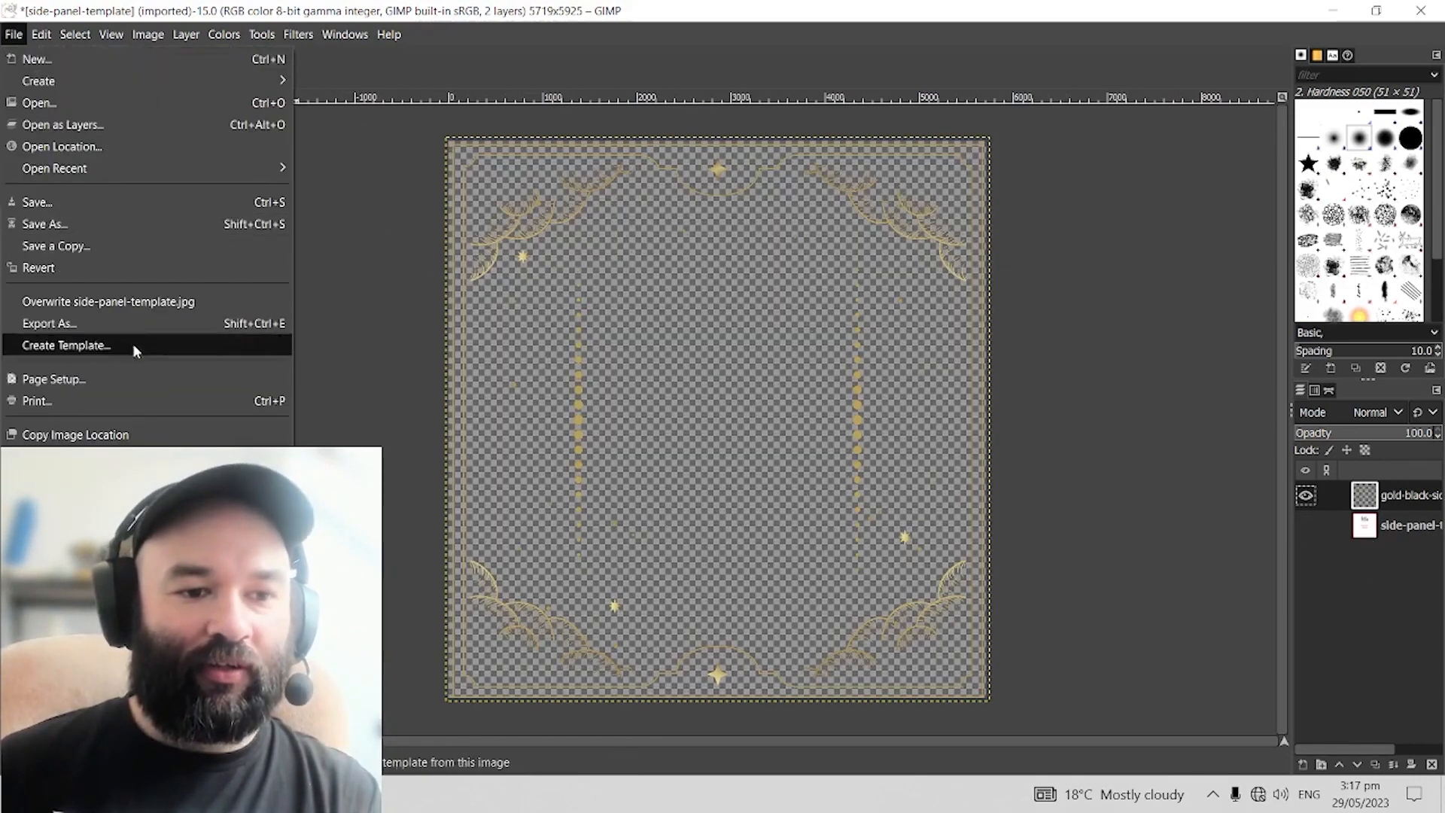
{"action": "left_click", "coordinate": [132, 324]}
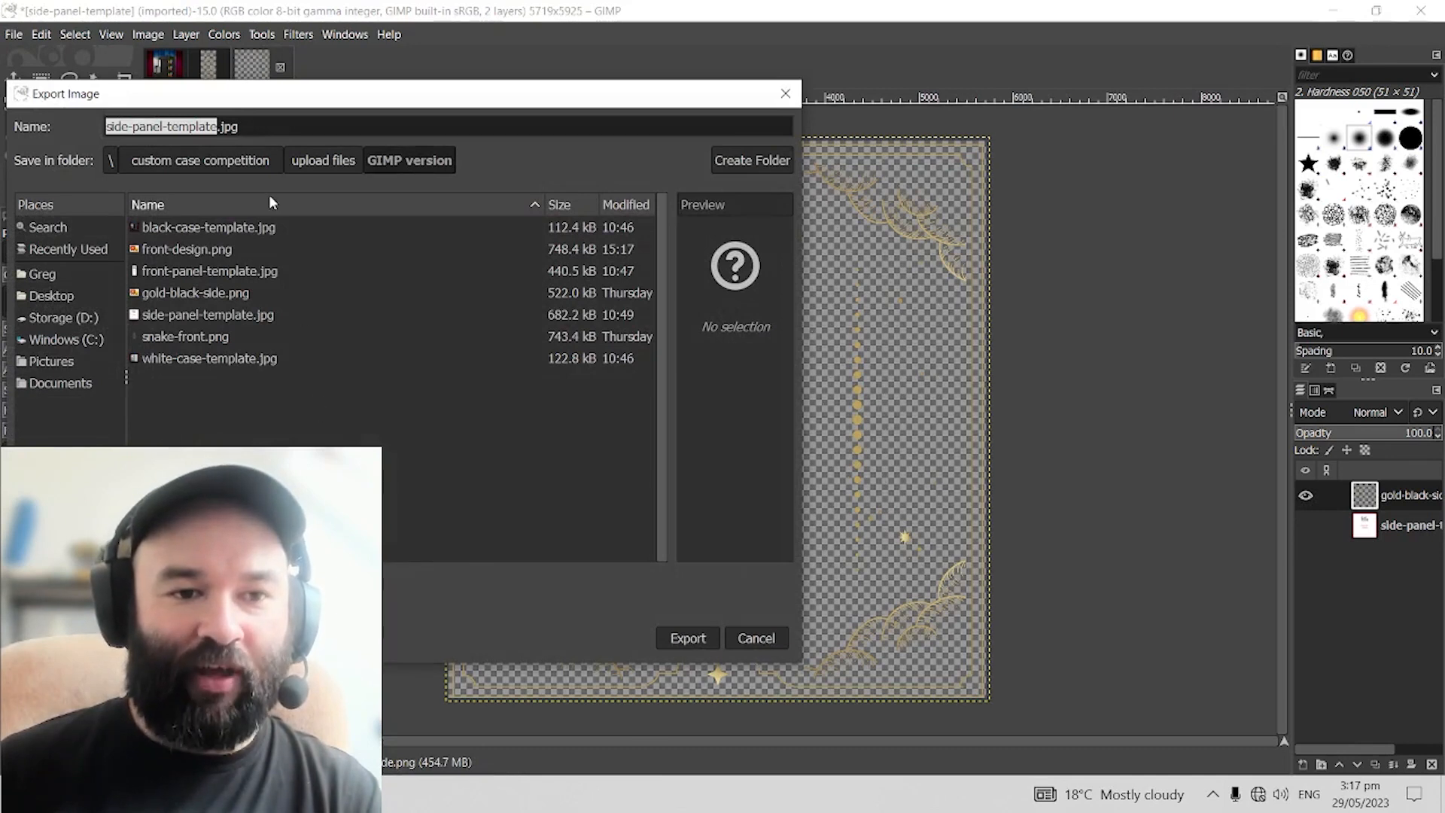
{"action": "type", "text": "side"}
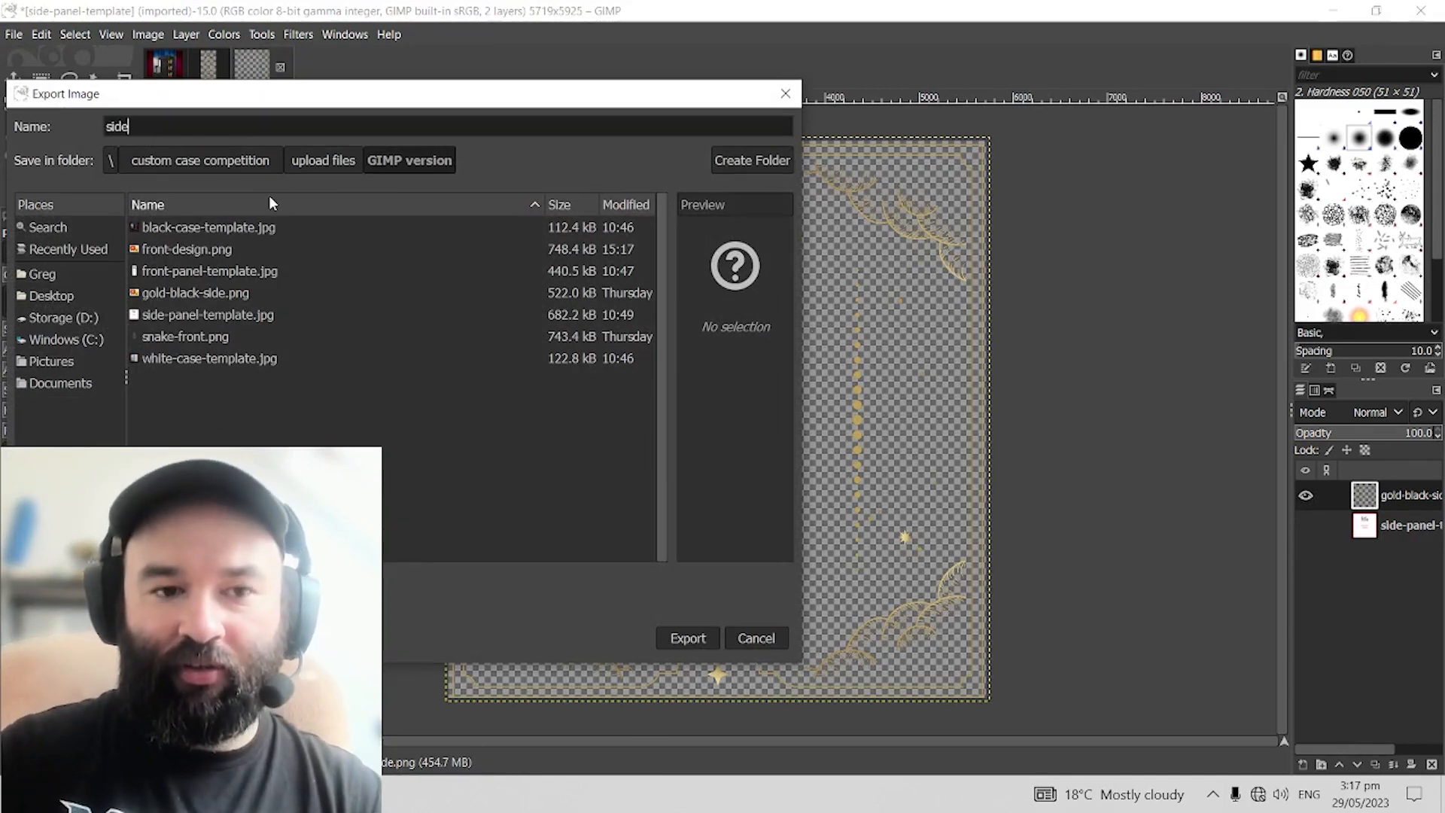
{"action": "type", "text": "-design"}
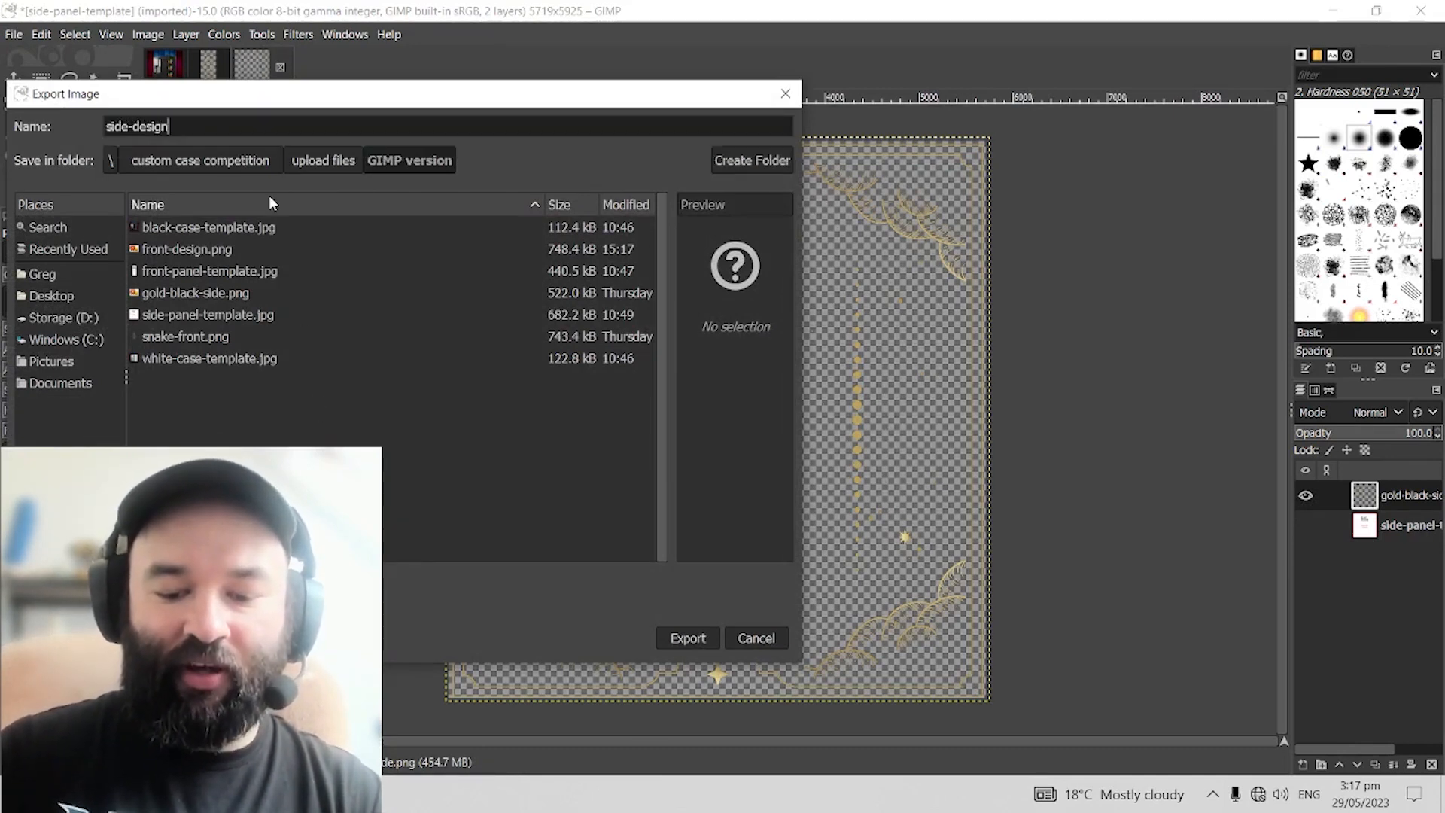
{"action": "type", "text": ".png"}
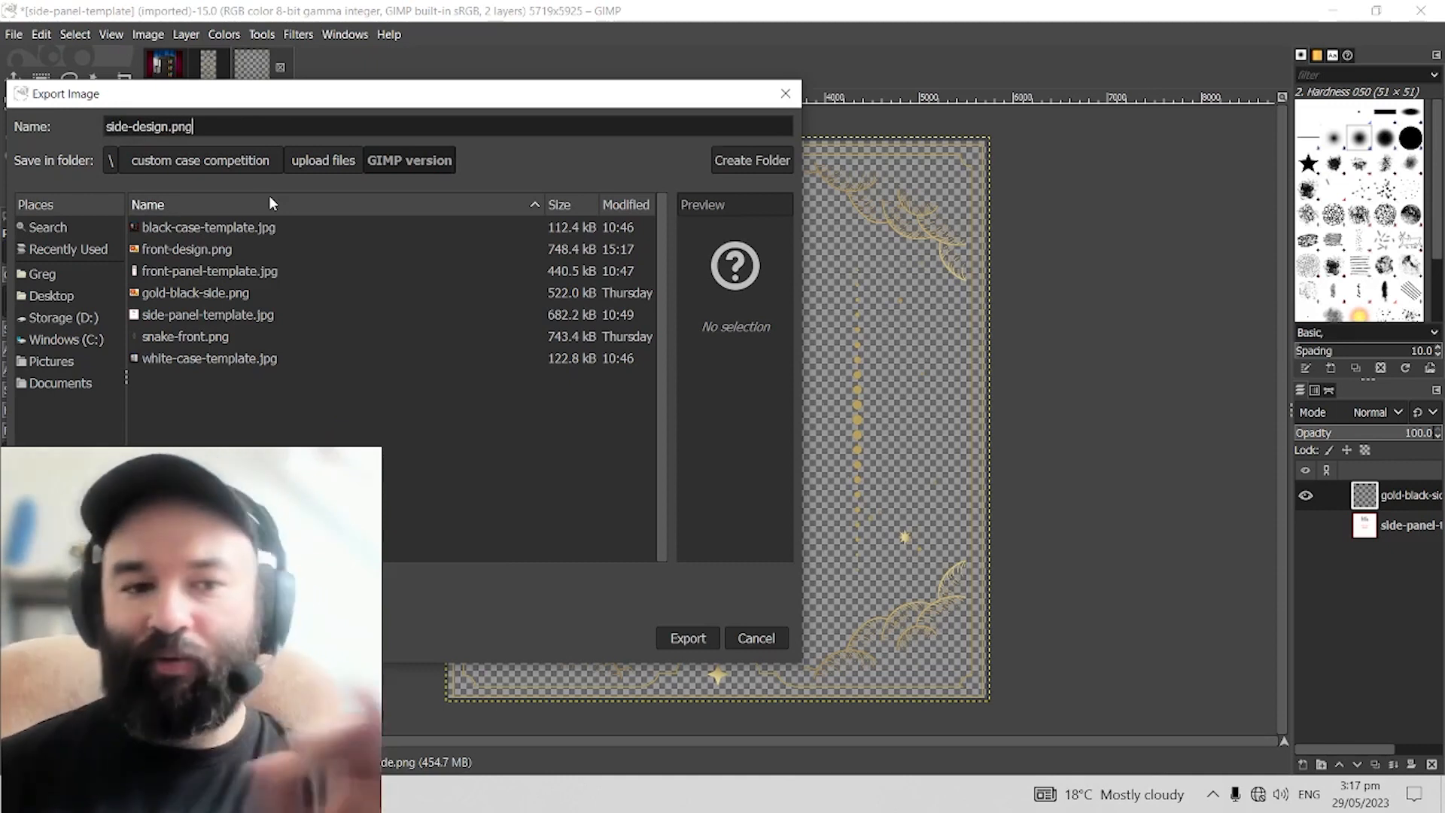
{"action": "left_click", "coordinate": [456, 514]}
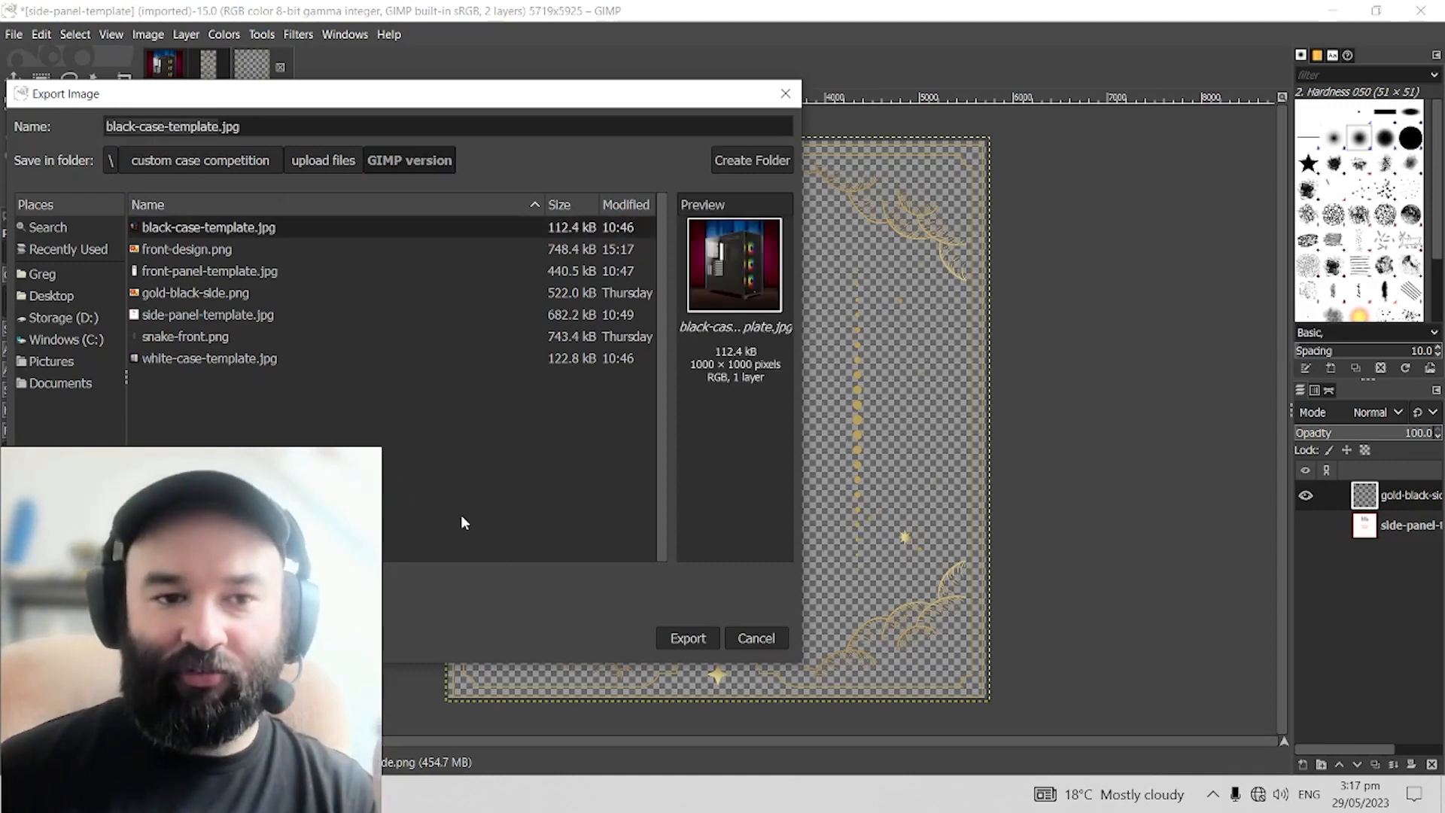
{"action": "triple_click", "coordinate": [244, 126]}
{"action": "type", "text": "side"}
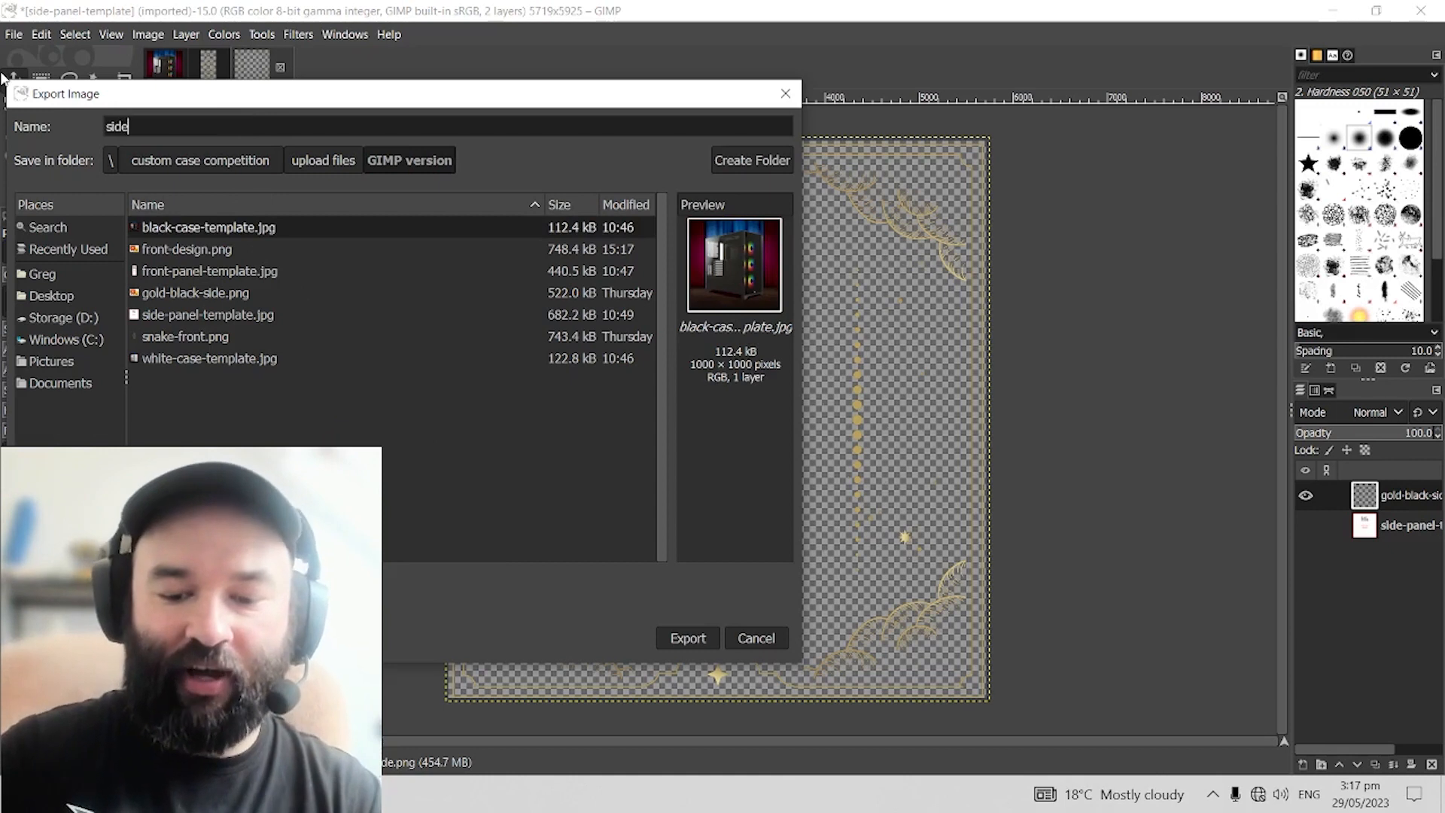
{"action": "type", "text": "-design.png"}
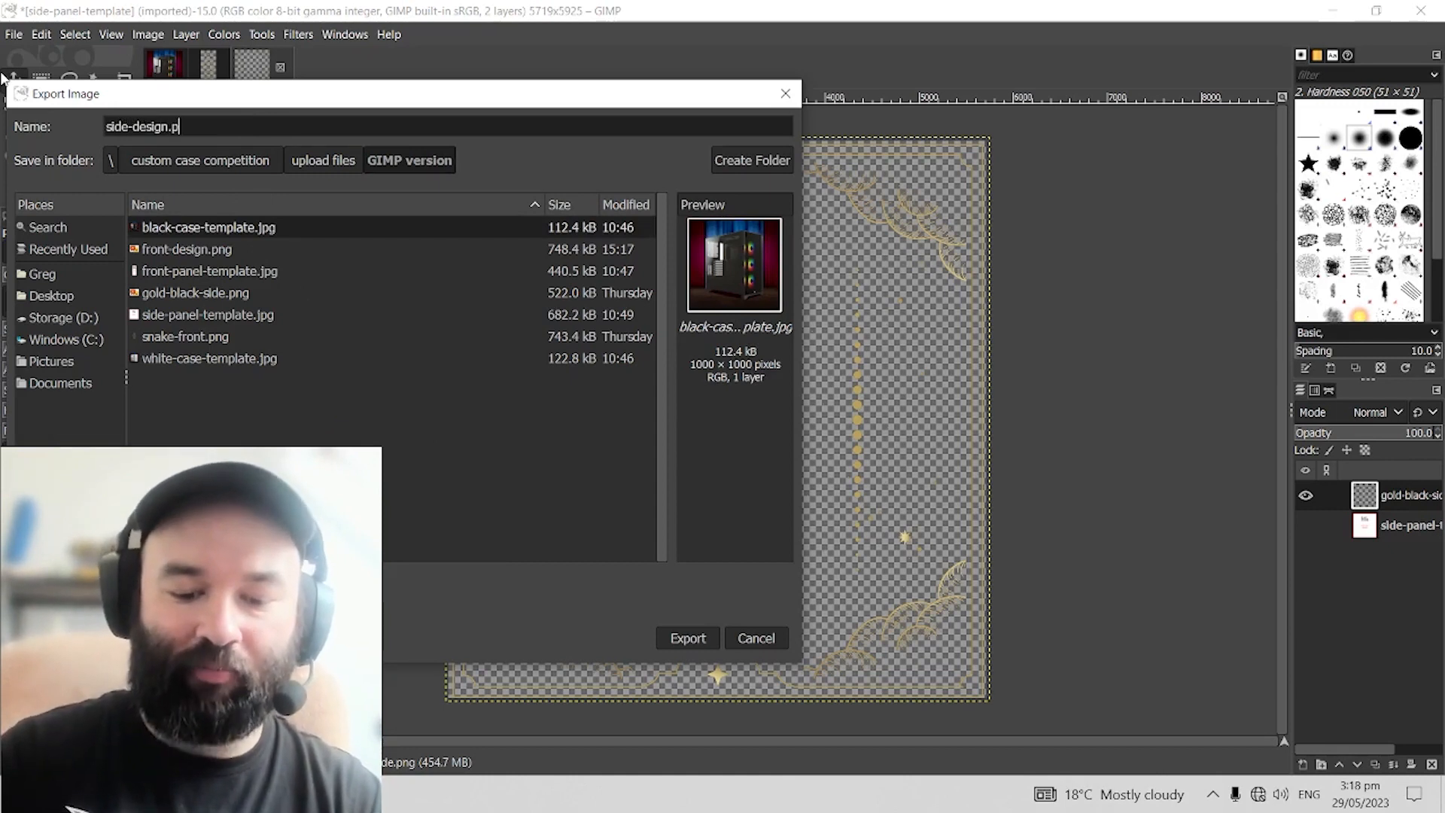
{"action": "left_click", "coordinate": [666, 637]}
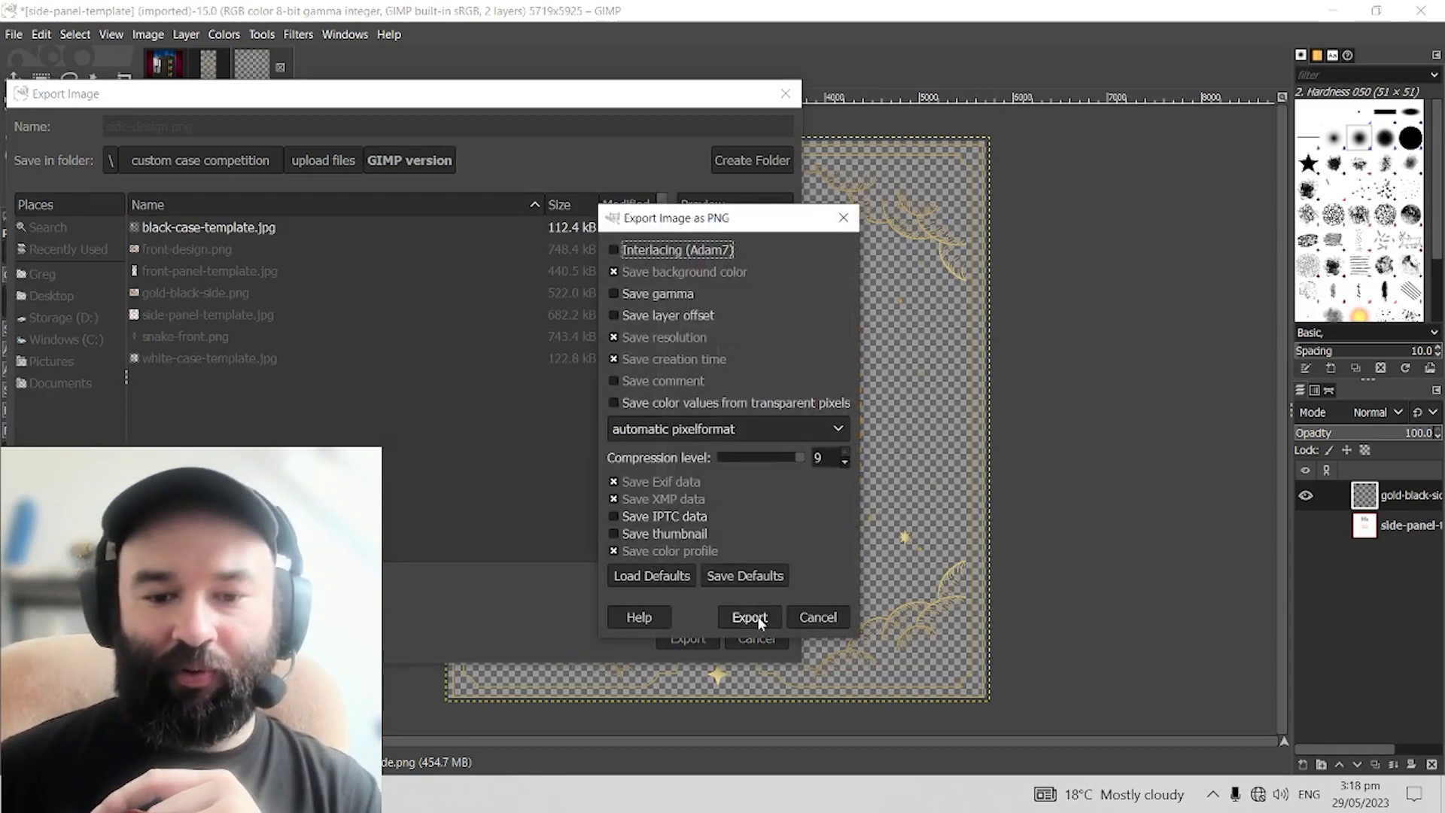
{"action": "left_click", "coordinate": [755, 614]}
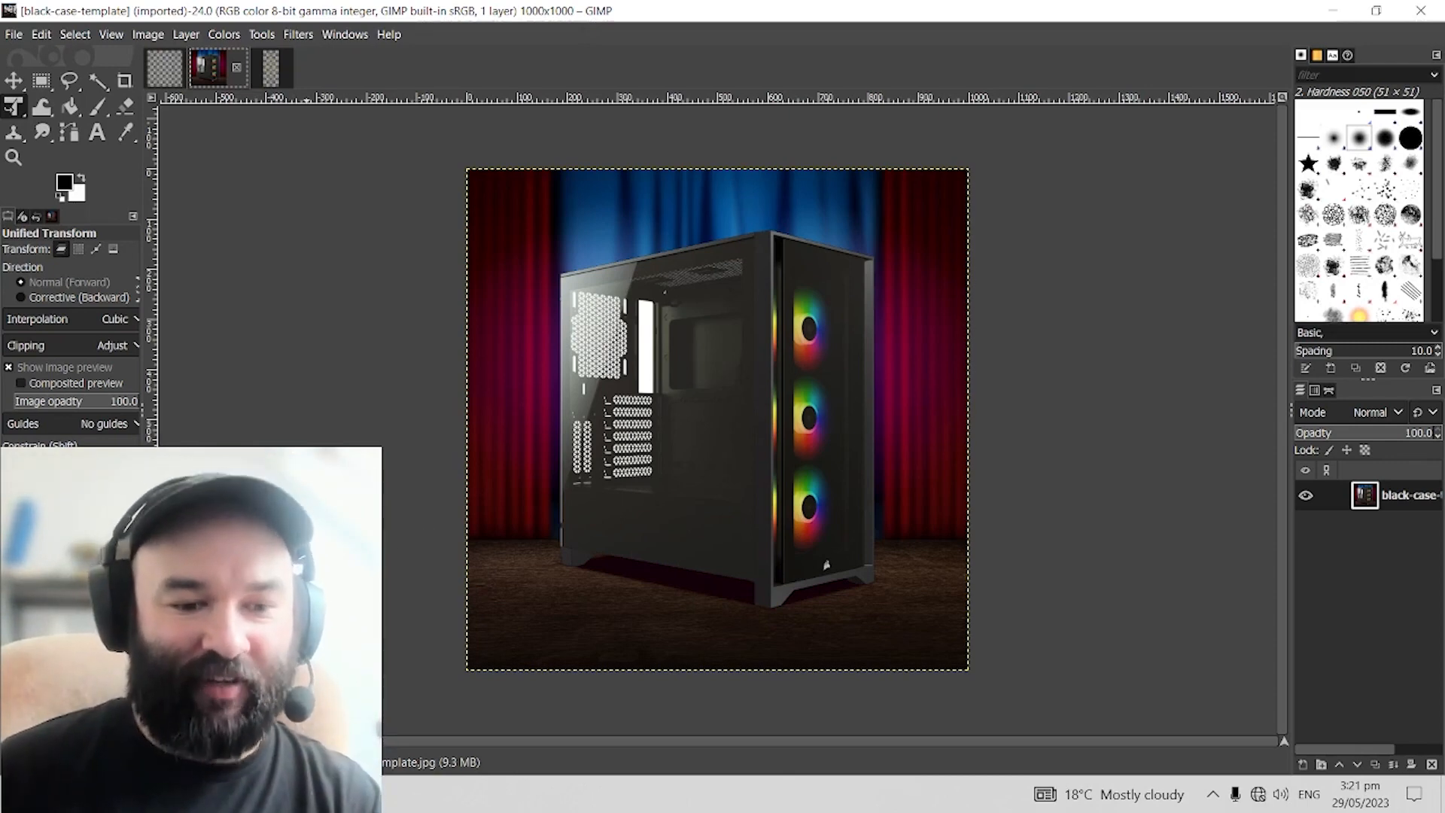
Step: Switch to the "GIMP version" folder in File Explorer and add side-design as a new layer over the black-case-template image
{"action": "key", "text": "alt+Tab"}
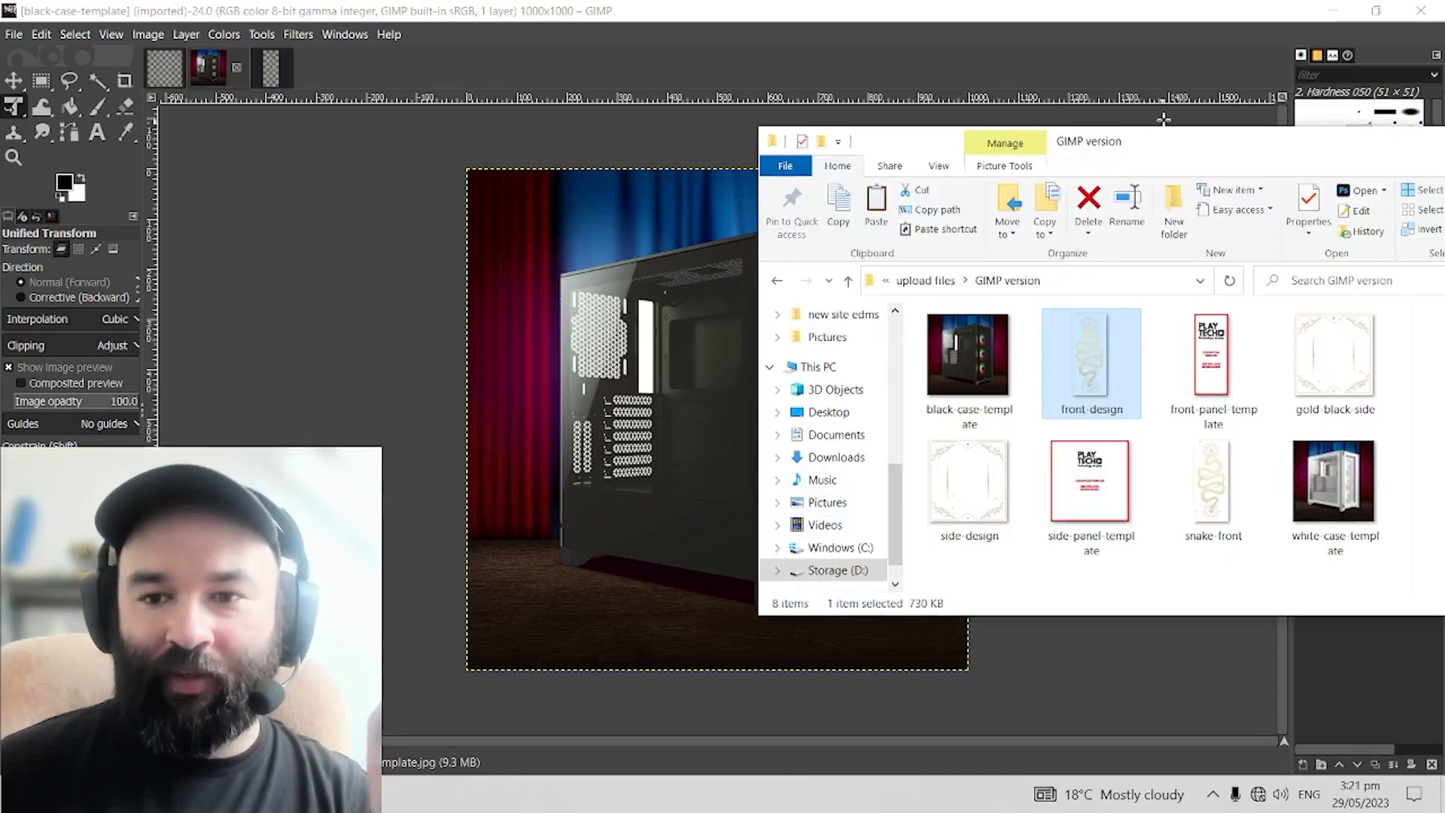
{"action": "left_click_drag", "start_coordinate": [1226, 148], "coordinate": [1225, 130]}
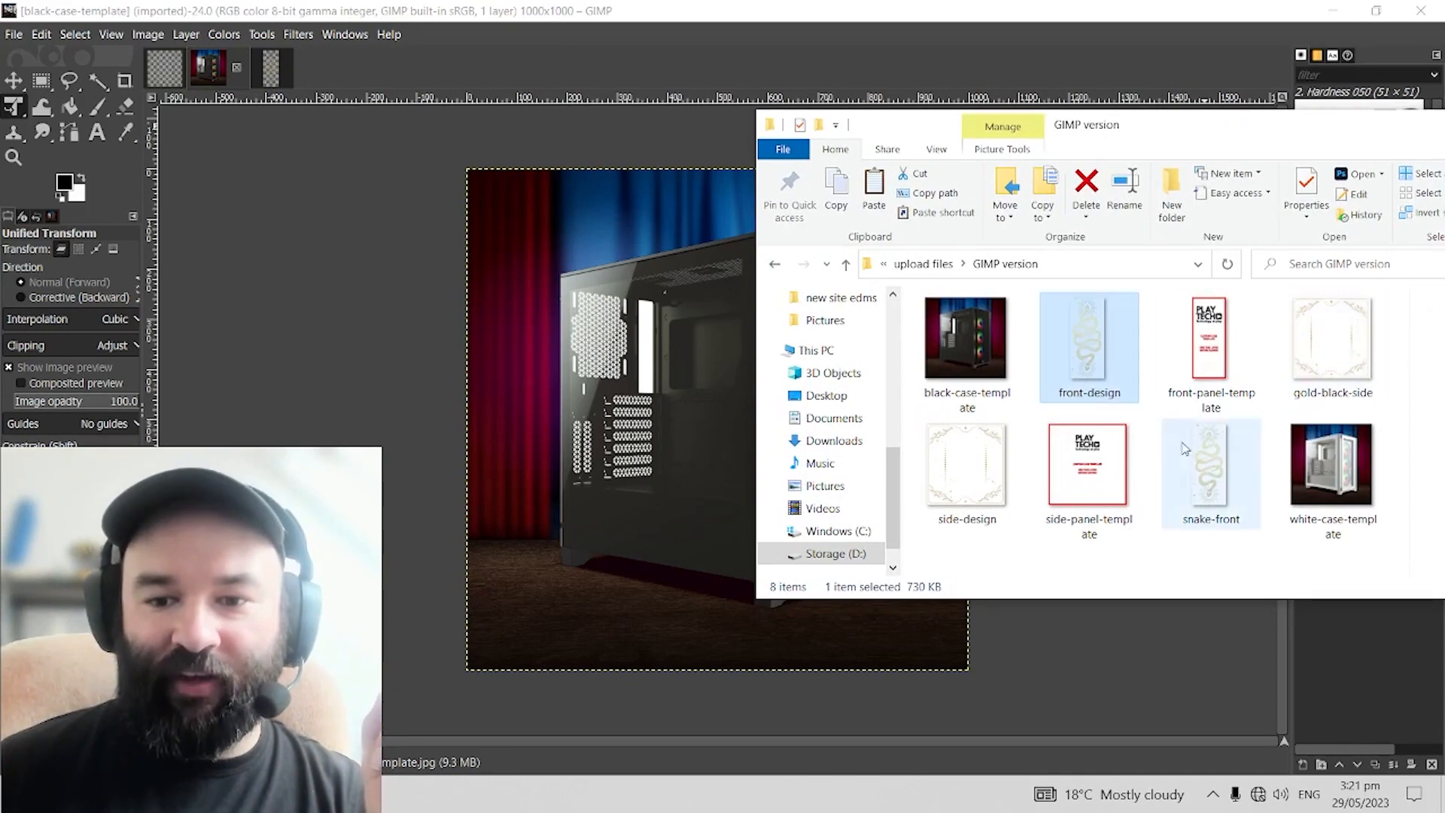
{"action": "left_click", "coordinate": [952, 480]}
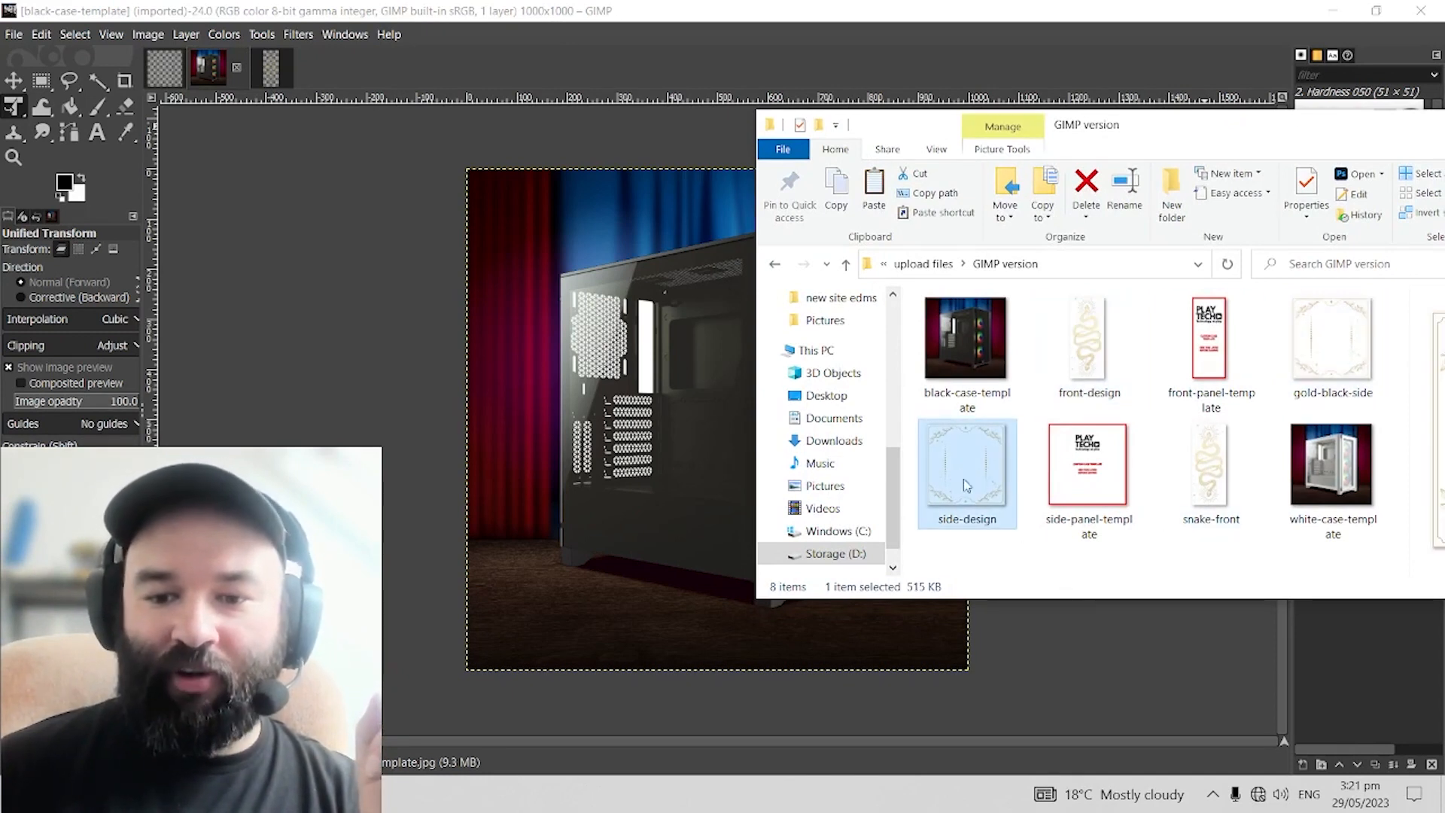
{"action": "left_click_drag", "start_coordinate": [978, 471], "coordinate": [548, 306]}
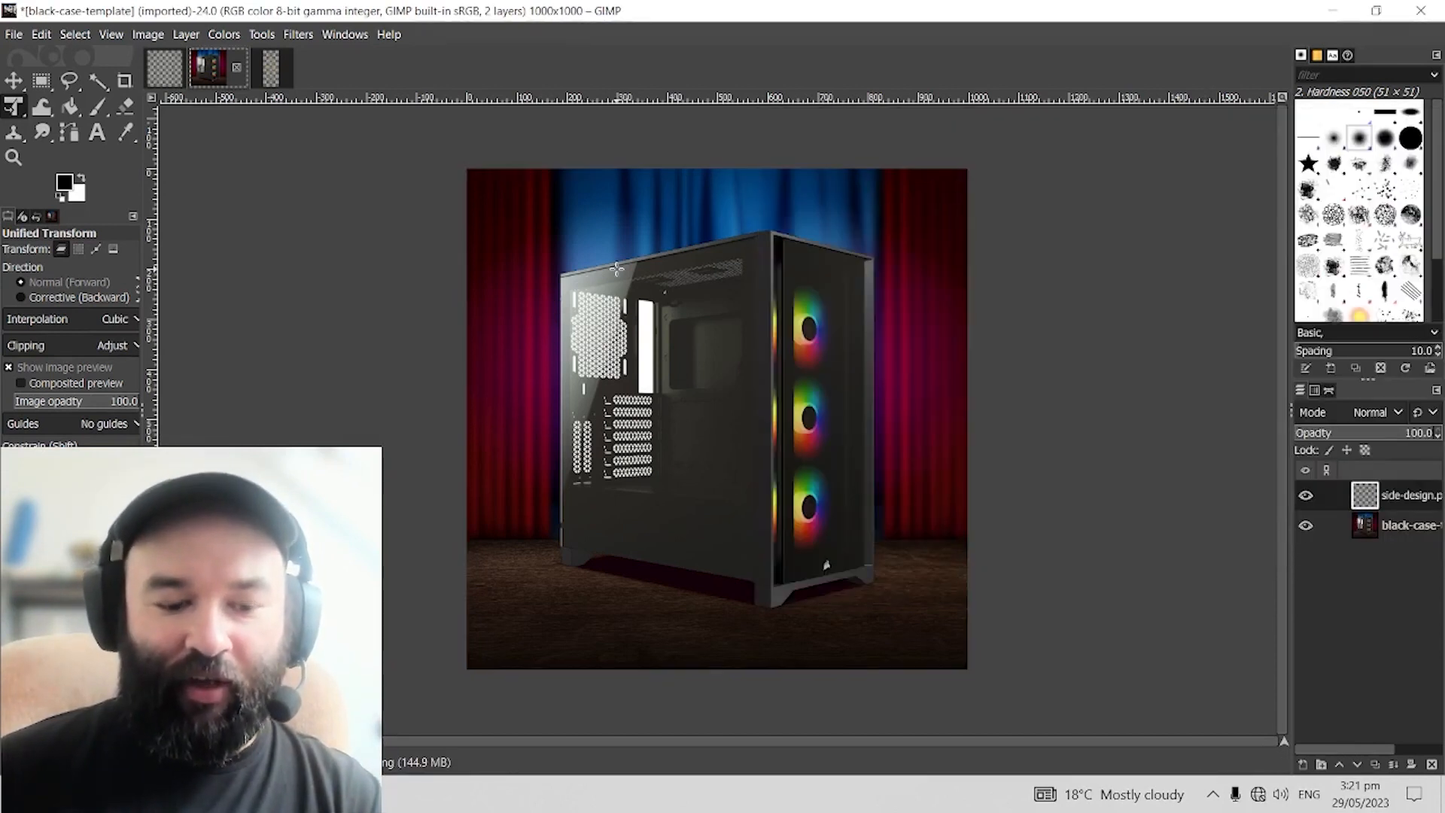
Step: With Unified Transform, pull the four perspective corners of the side-design layer inward to roughly surround the case's side panel
{"action": "scroll", "coordinate": [671, 278], "scroll_direction": "down", "scroll_amount": 5}
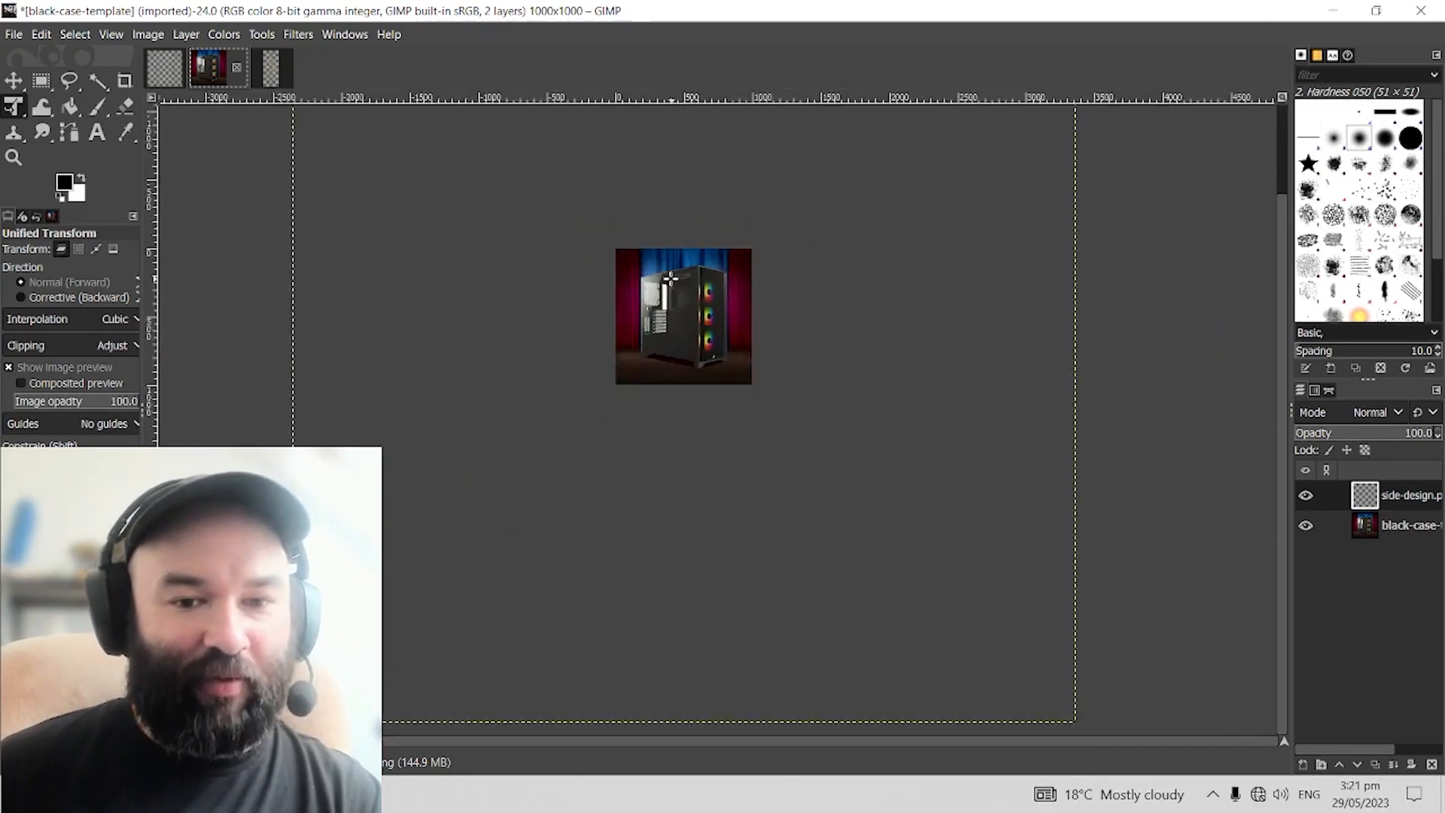
{"action": "left_click", "coordinate": [660, 193]}
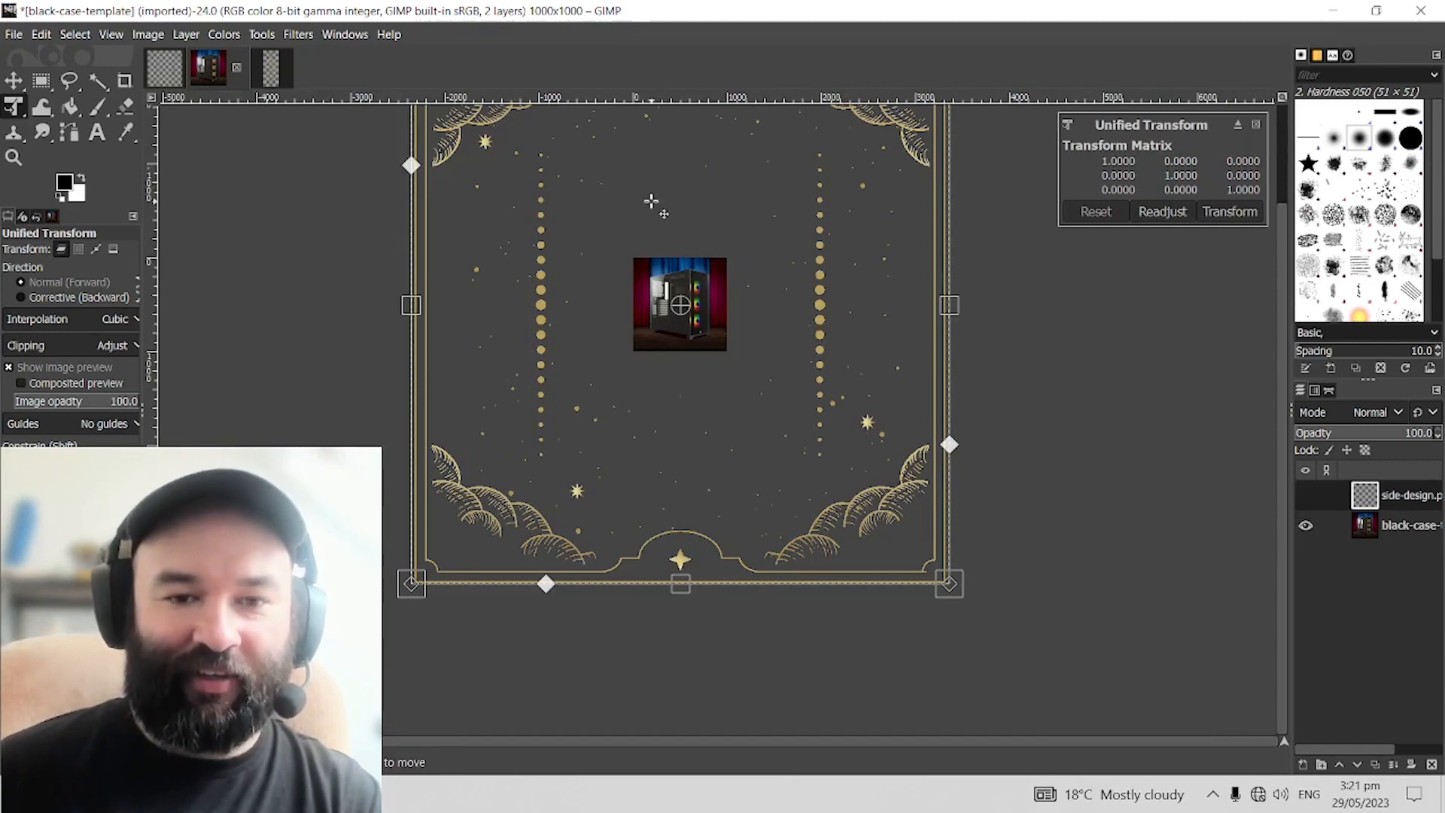
{"action": "scroll", "coordinate": [656, 210], "scroll_direction": "up", "scroll_amount": 3}
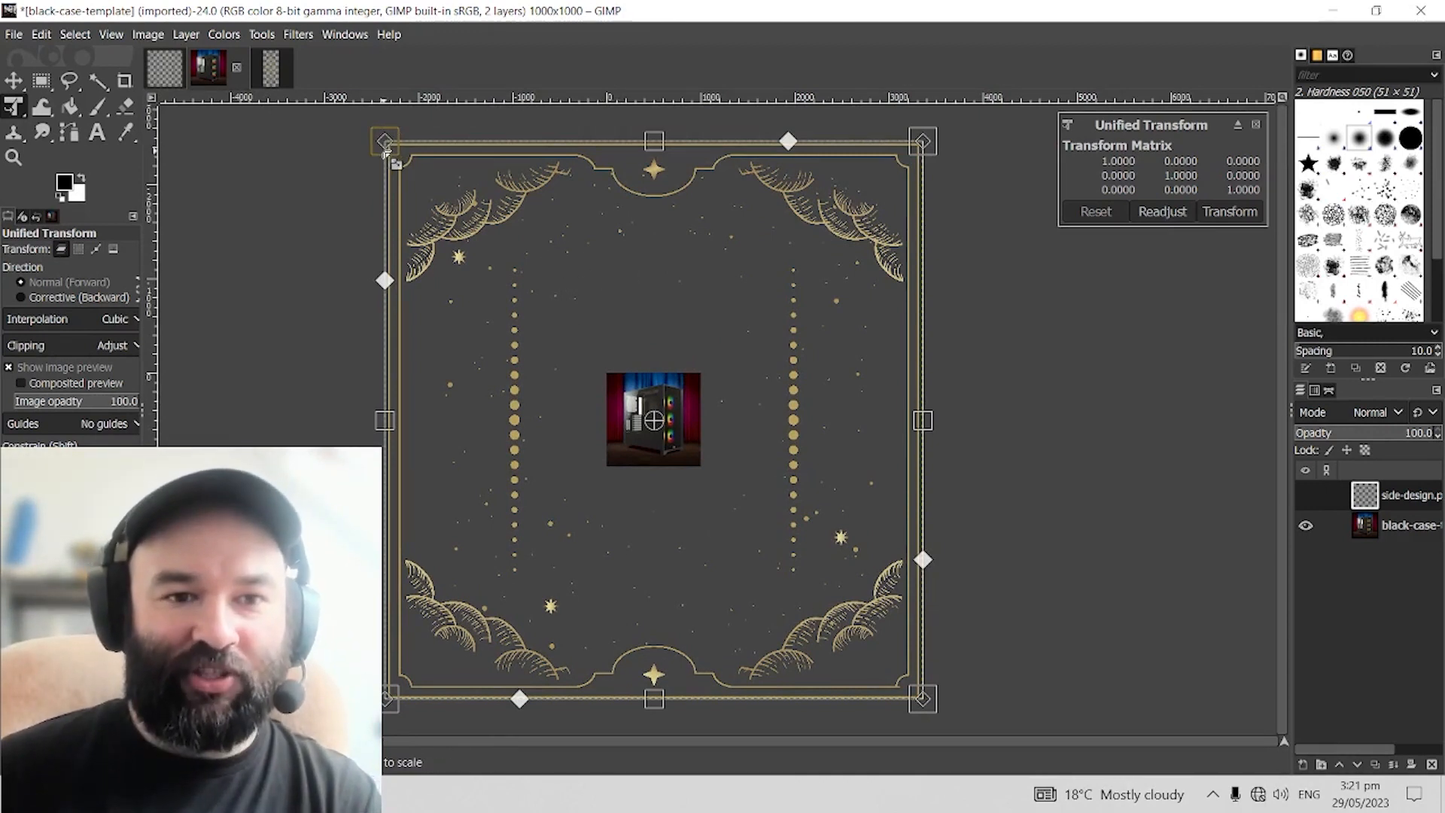
{"action": "left_click", "coordinate": [262, 34]}
{"action": "mouse_move", "coordinate": [321, 103]}
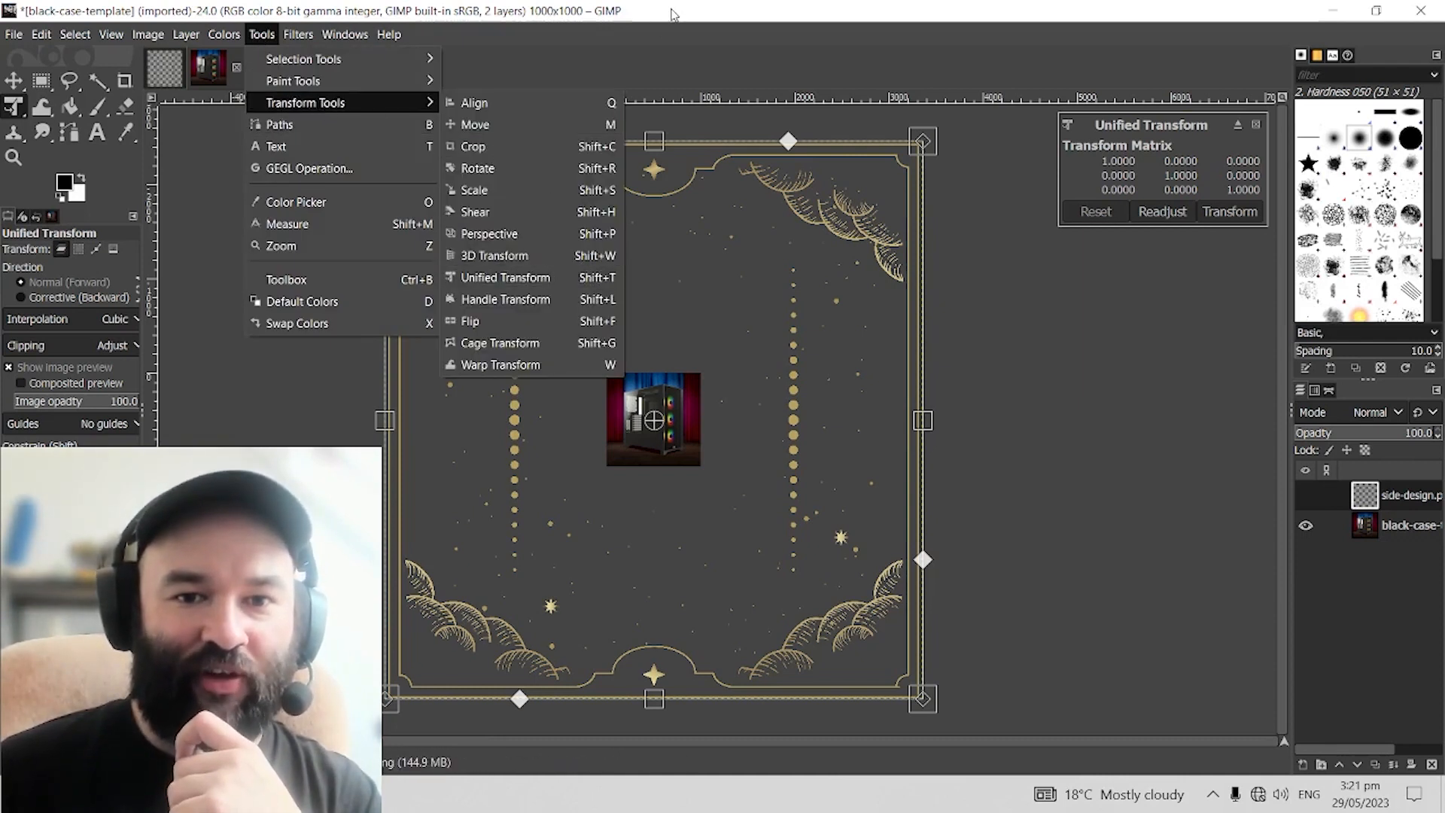
{"action": "left_click", "coordinate": [534, 276]}
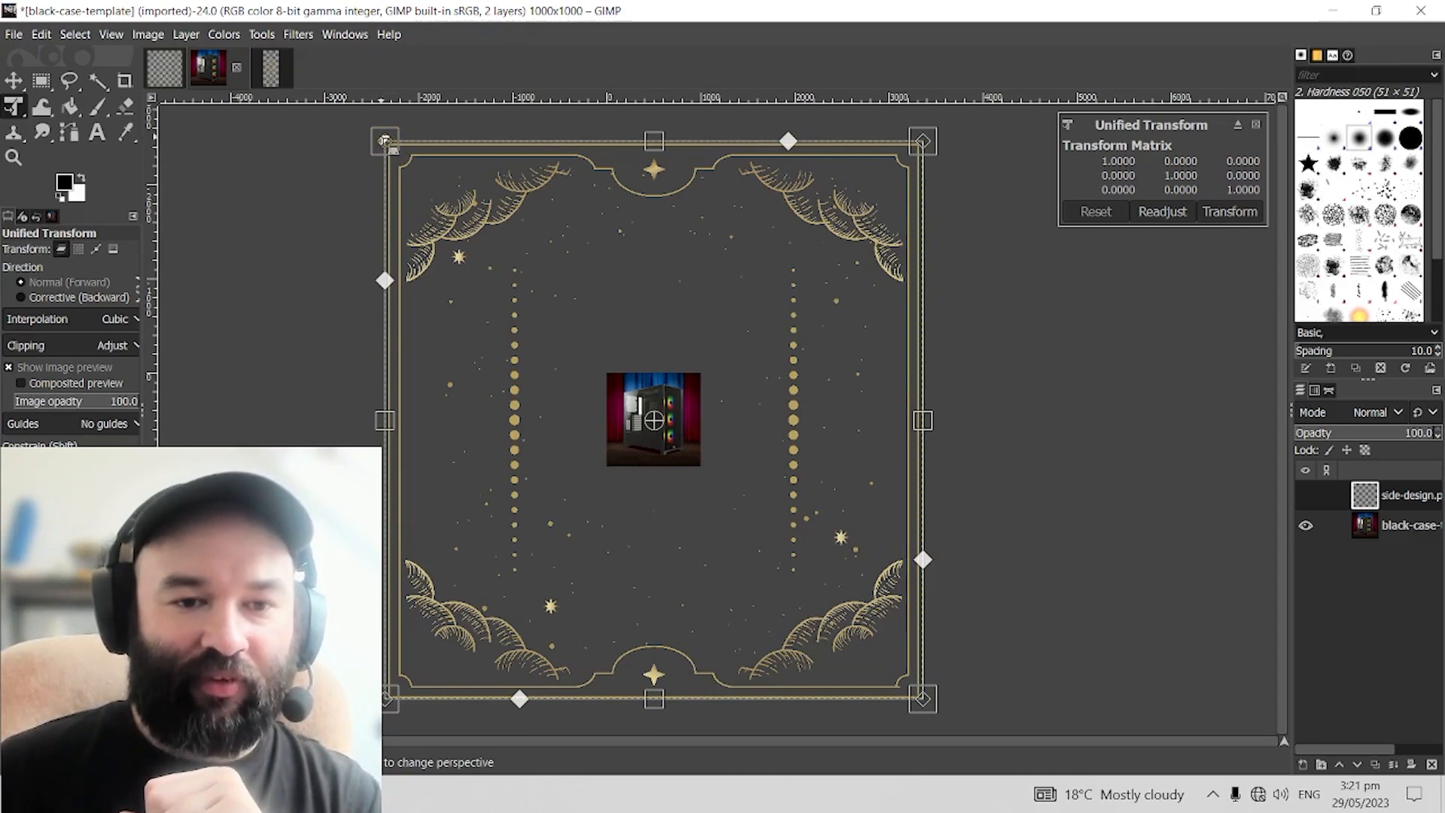
{"action": "mouse_move", "coordinate": [384, 141]}
{"action": "left_mouse_down"}
{"action": "mouse_move", "coordinate": [580, 286]}
{"action": "mouse_move", "coordinate": [584, 332]}
{"action": "mouse_move", "coordinate": [383, 140]}
{"action": "left_mouse_up"}
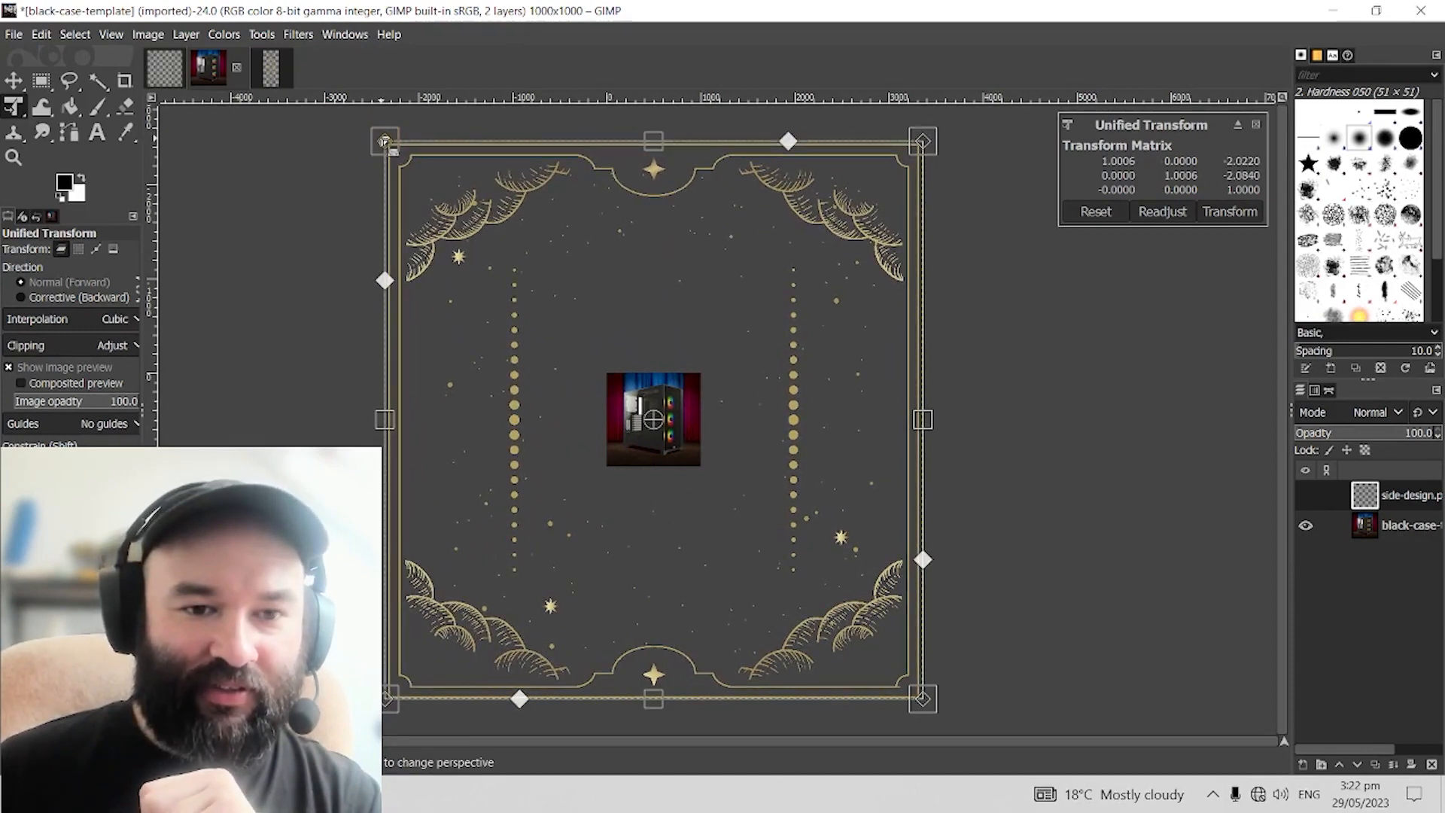
{"action": "left_click_drag", "start_coordinate": [384, 141], "coordinate": [606, 374]}
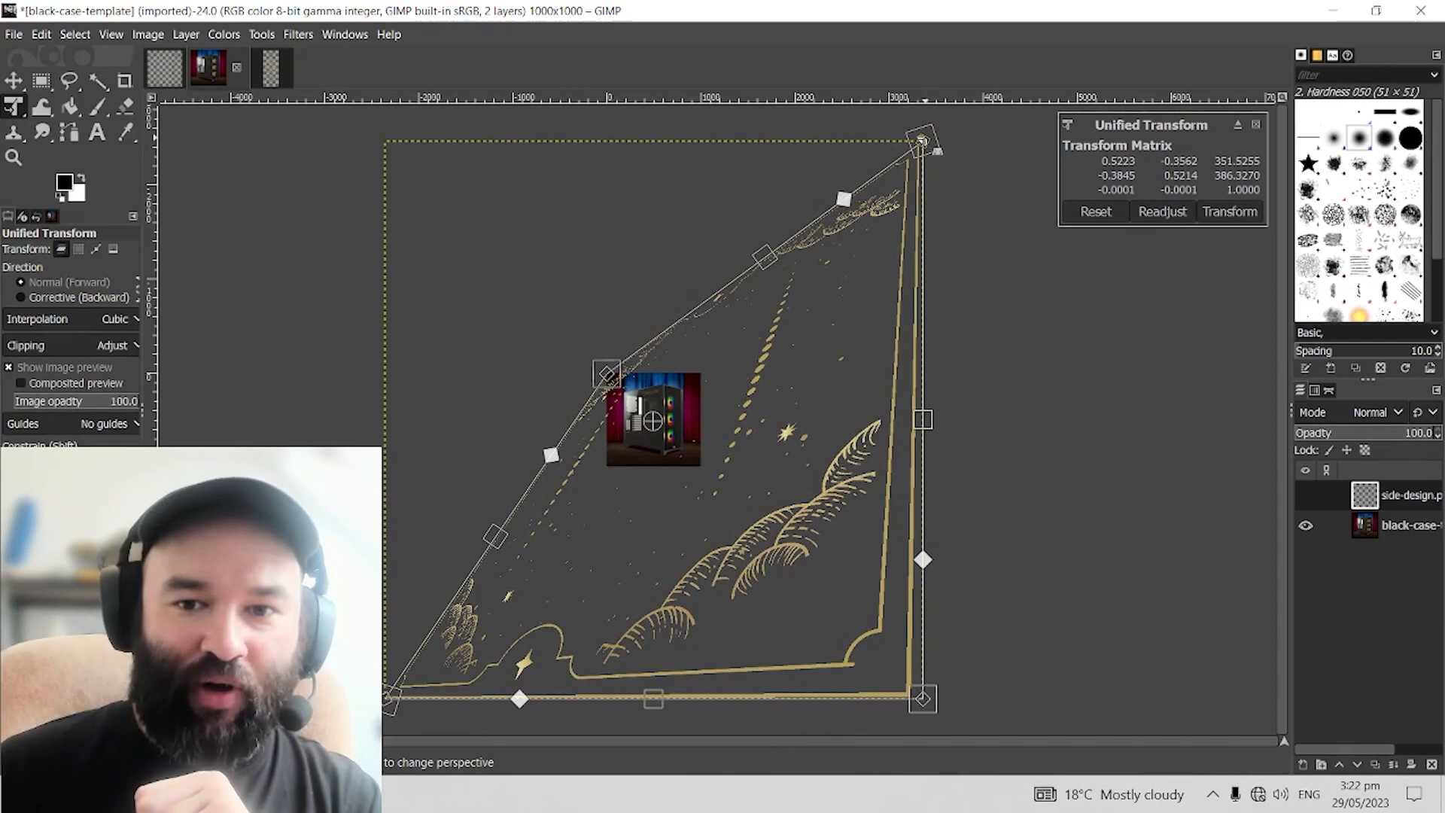
{"action": "left_click_drag", "start_coordinate": [923, 142], "coordinate": [673, 360]}
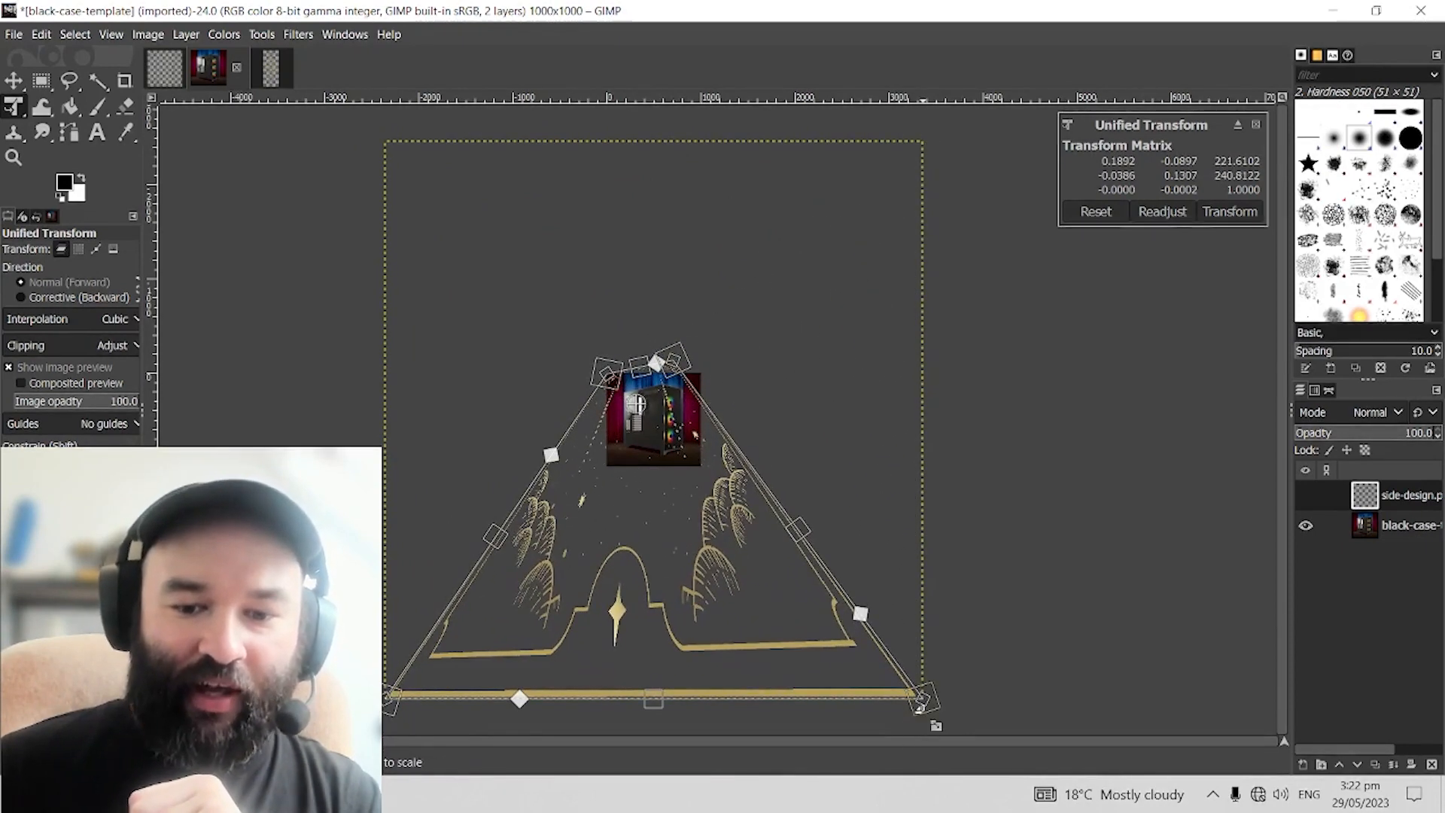
{"action": "left_click_drag", "start_coordinate": [922, 696], "coordinate": [669, 426]}
{"action": "left_click_drag", "start_coordinate": [387, 696], "coordinate": [600, 434]}
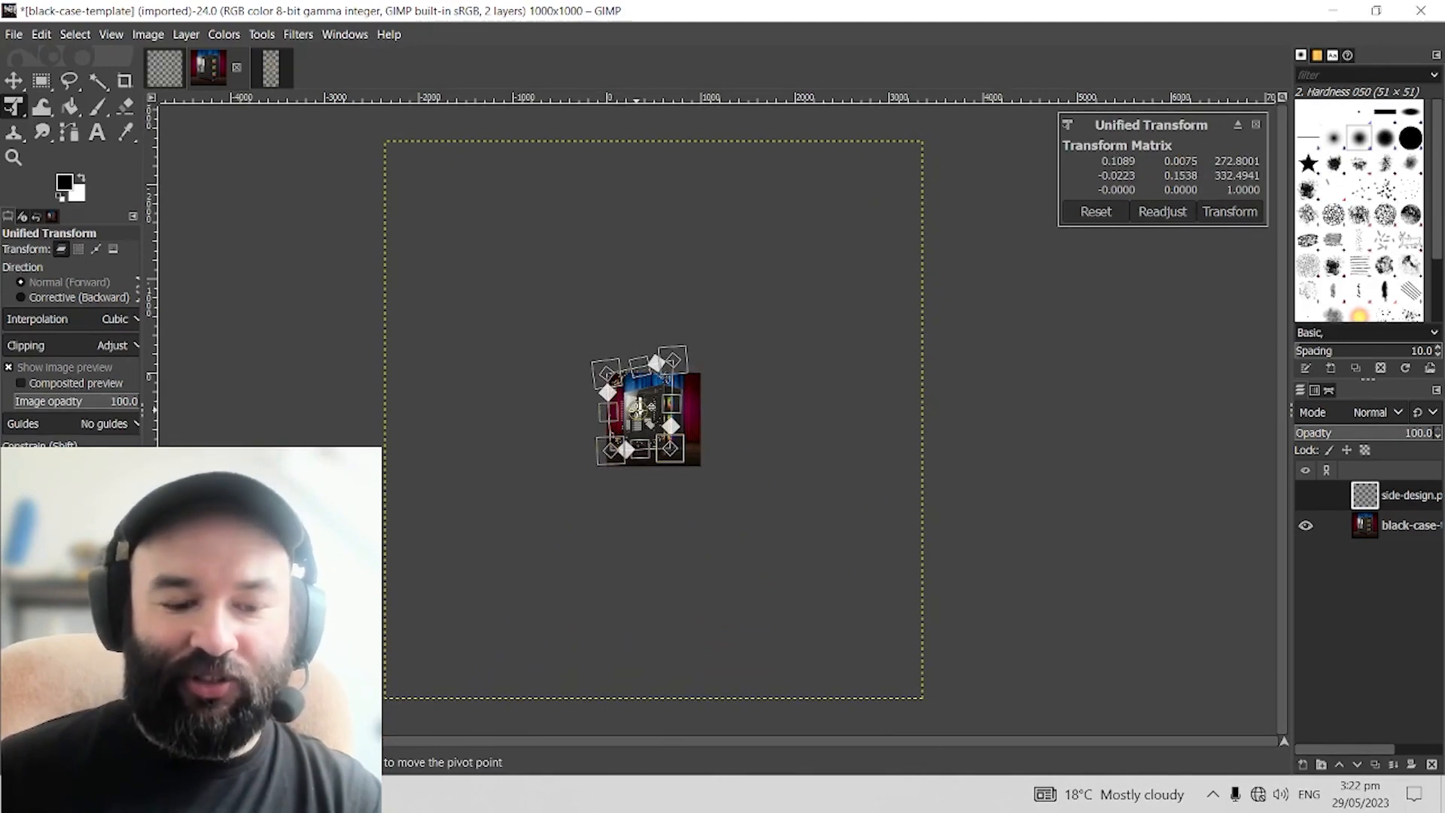
Step: Fit the two lower perspective corners of the side artwork to the lower corners of the case's side panel
{"action": "scroll", "coordinate": [635, 433], "scroll_direction": "up", "scroll_amount": 5}
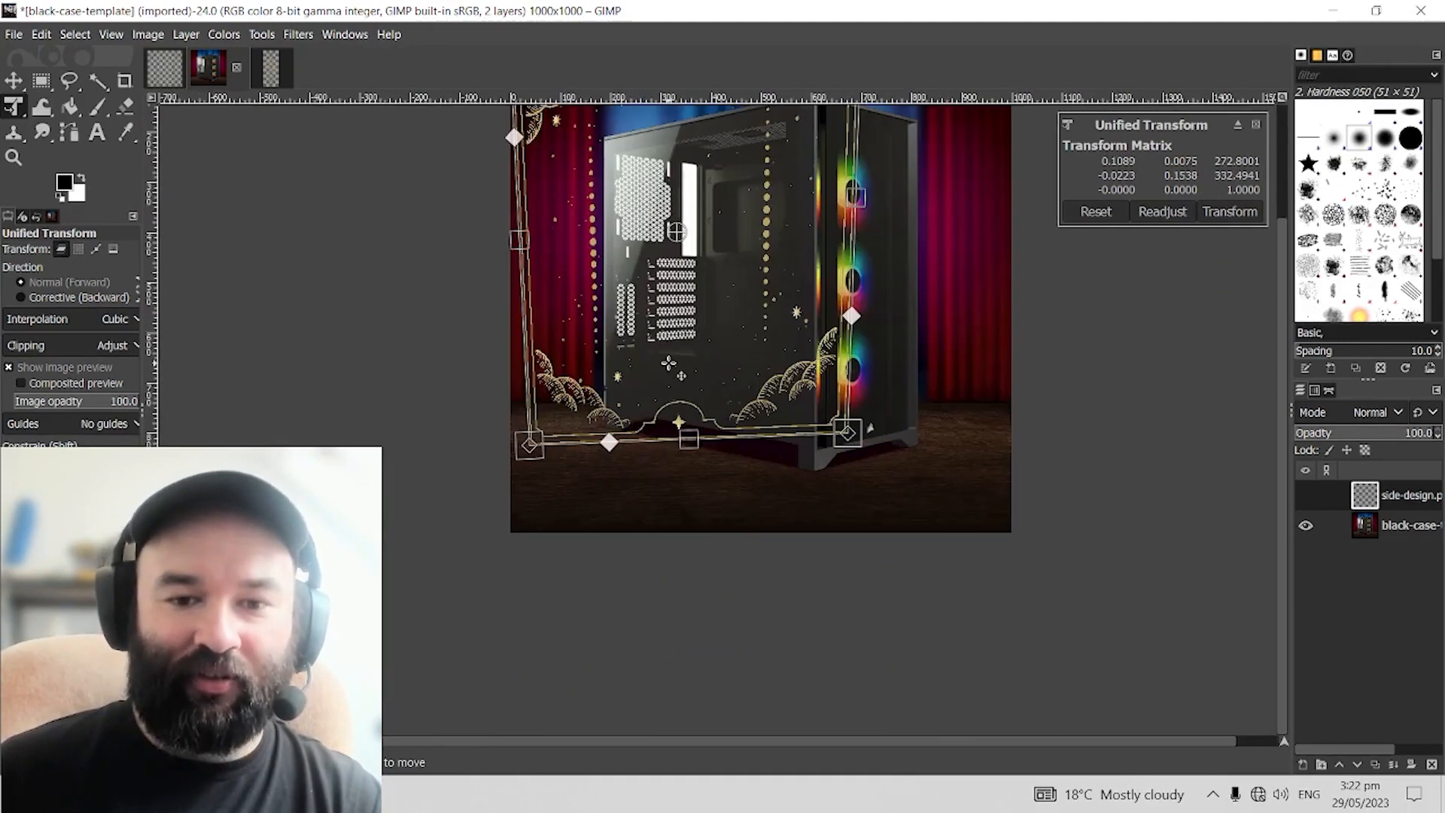
{"action": "scroll", "coordinate": [668, 363], "scroll_direction": "up", "scroll_amount": 2}
{"action": "scroll", "coordinate": [677, 357], "scroll_direction": "down", "scroll_amount": 1}
{"action": "left_click_drag", "start_coordinate": [761, 207], "coordinate": [638, 414]}
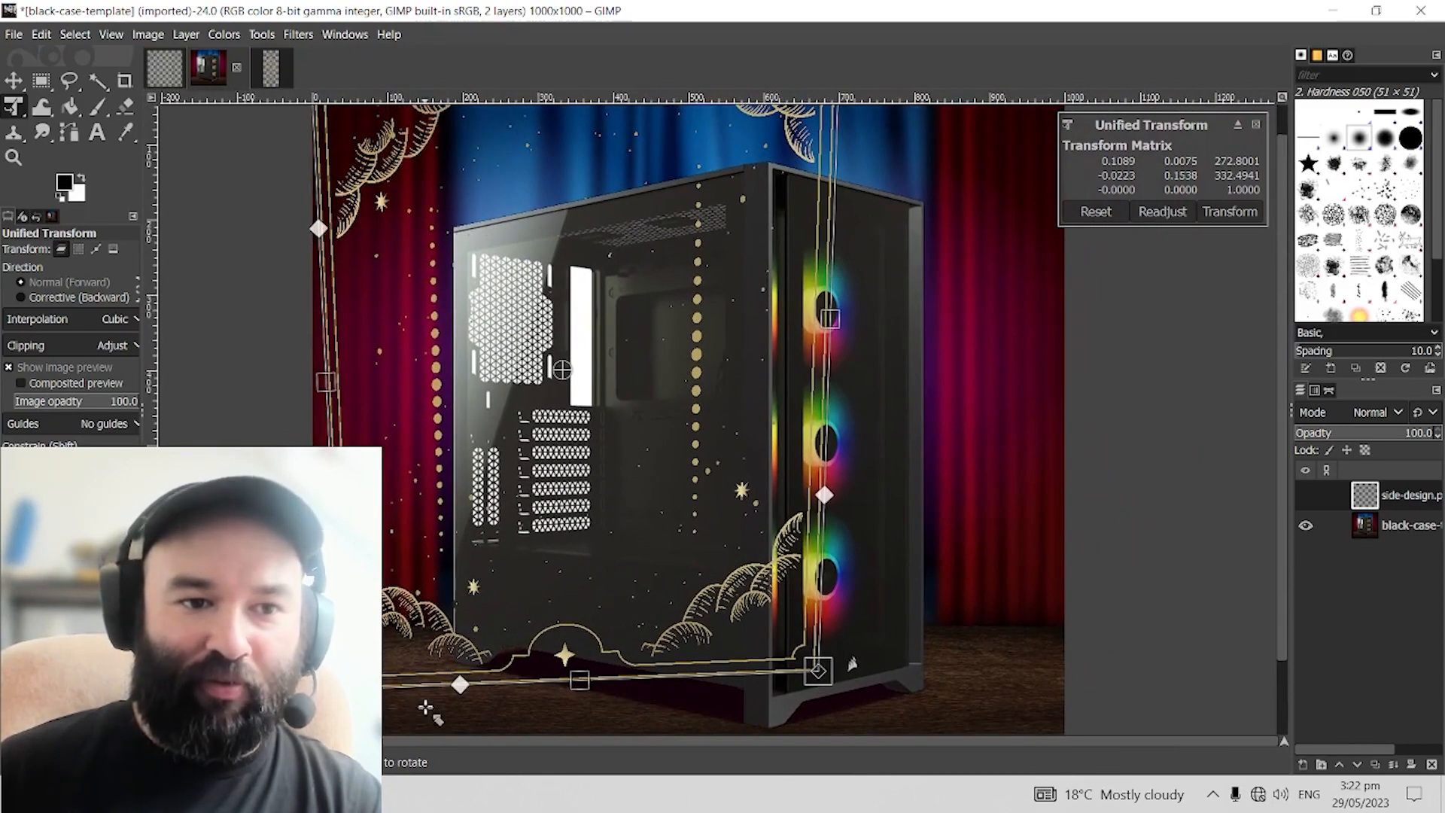
{"action": "left_click_drag", "start_coordinate": [342, 680], "coordinate": [453, 638]}
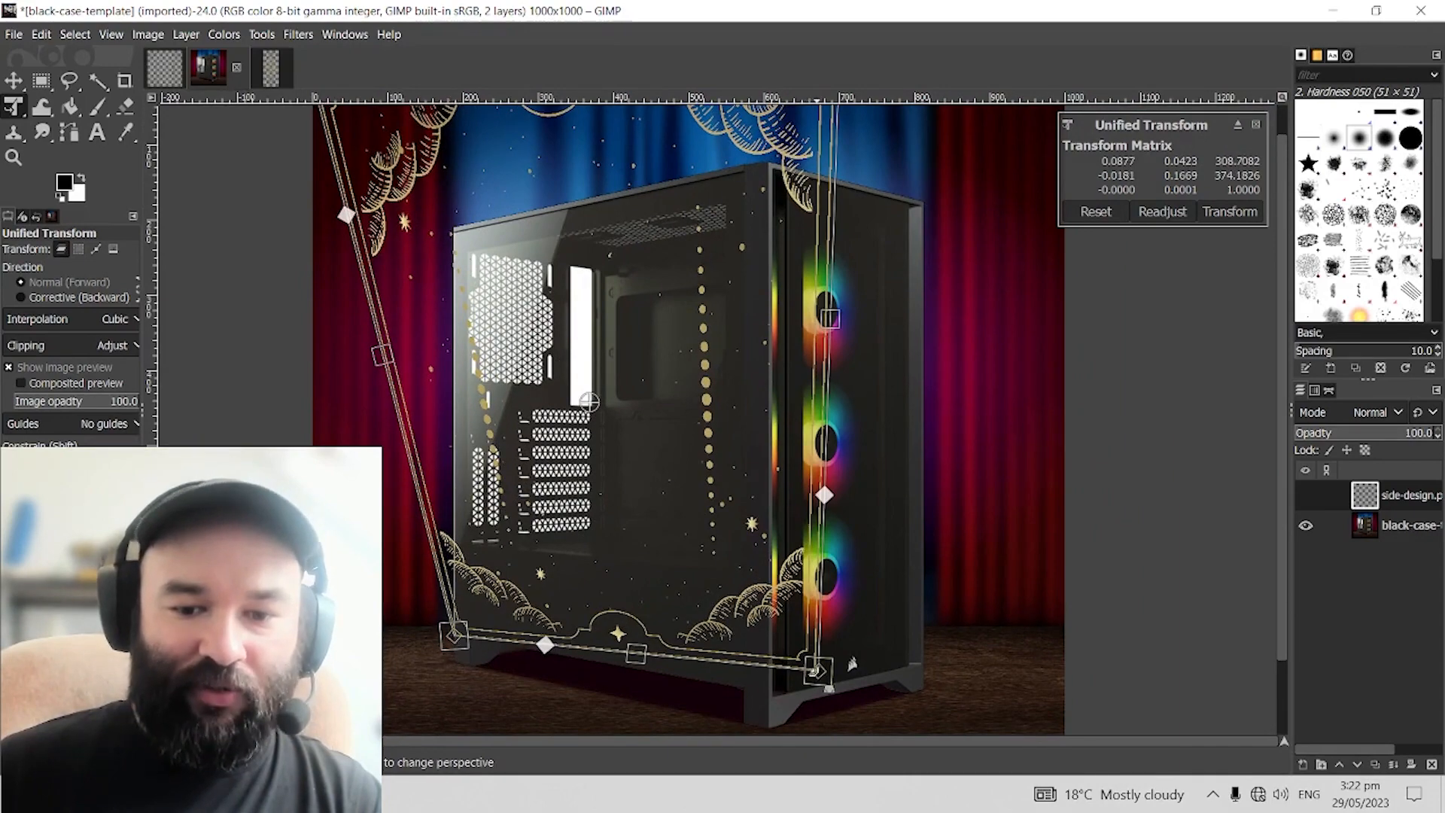
{"action": "left_click_drag", "start_coordinate": [818, 669], "coordinate": [767, 685]}
Step: Fit the two upper perspective corners of the side artwork to the upper corners of the case's side panel
{"action": "scroll", "coordinate": [699, 173], "scroll_direction": "up", "scroll_amount": 4}
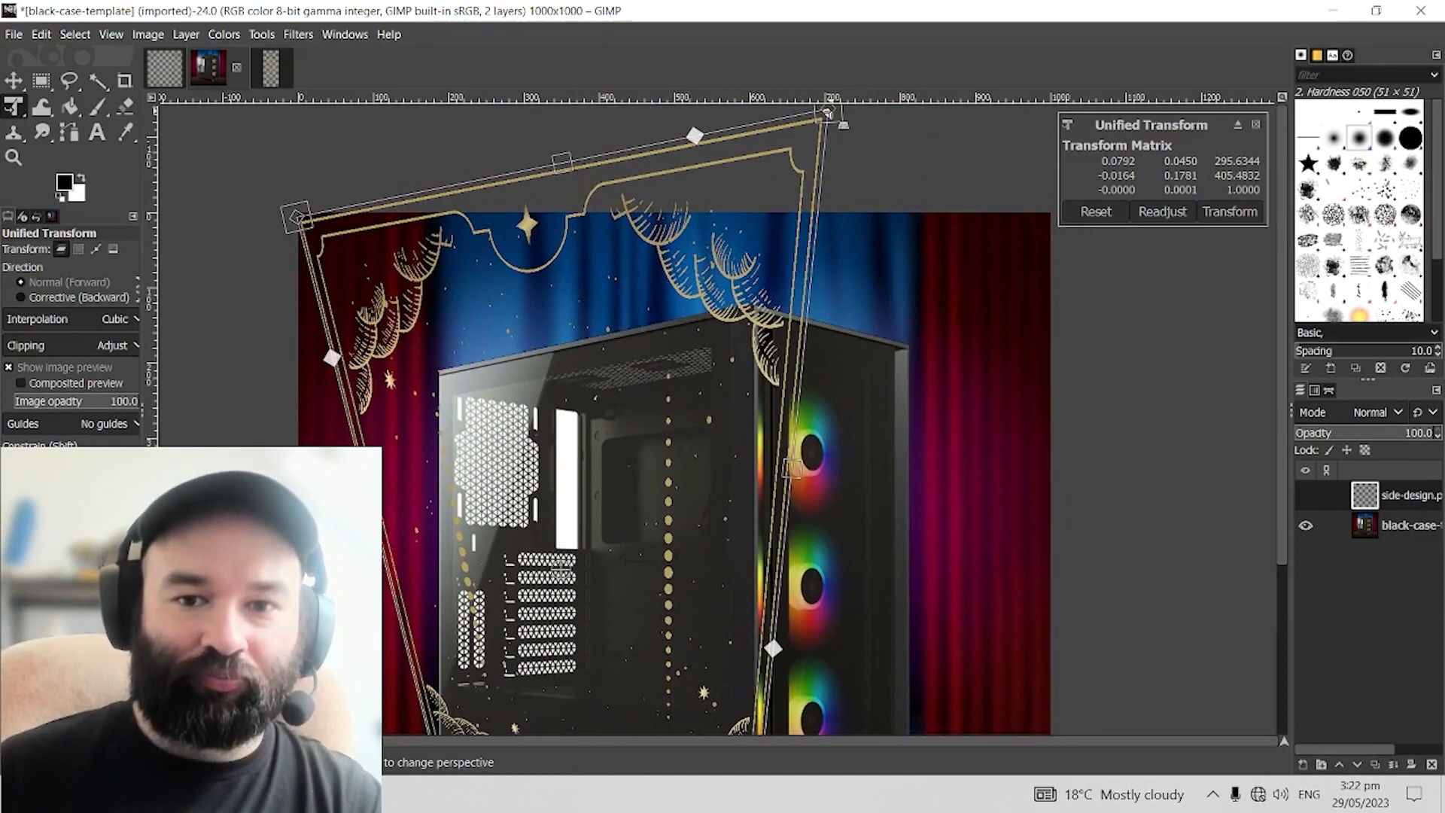
{"action": "left_click_drag", "start_coordinate": [827, 113], "coordinate": [747, 312]}
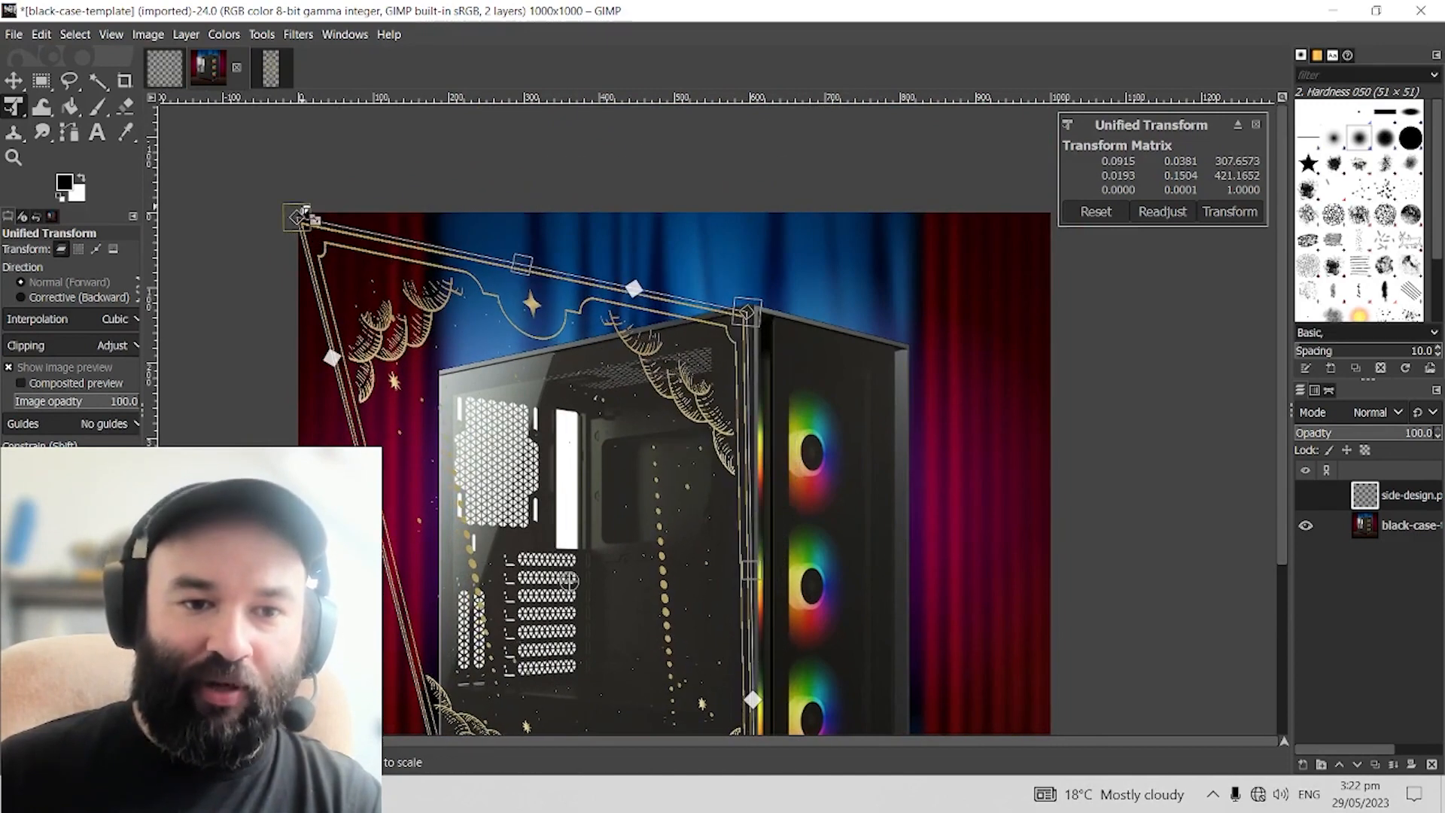
{"action": "left_click_drag", "start_coordinate": [301, 215], "coordinate": [440, 376]}
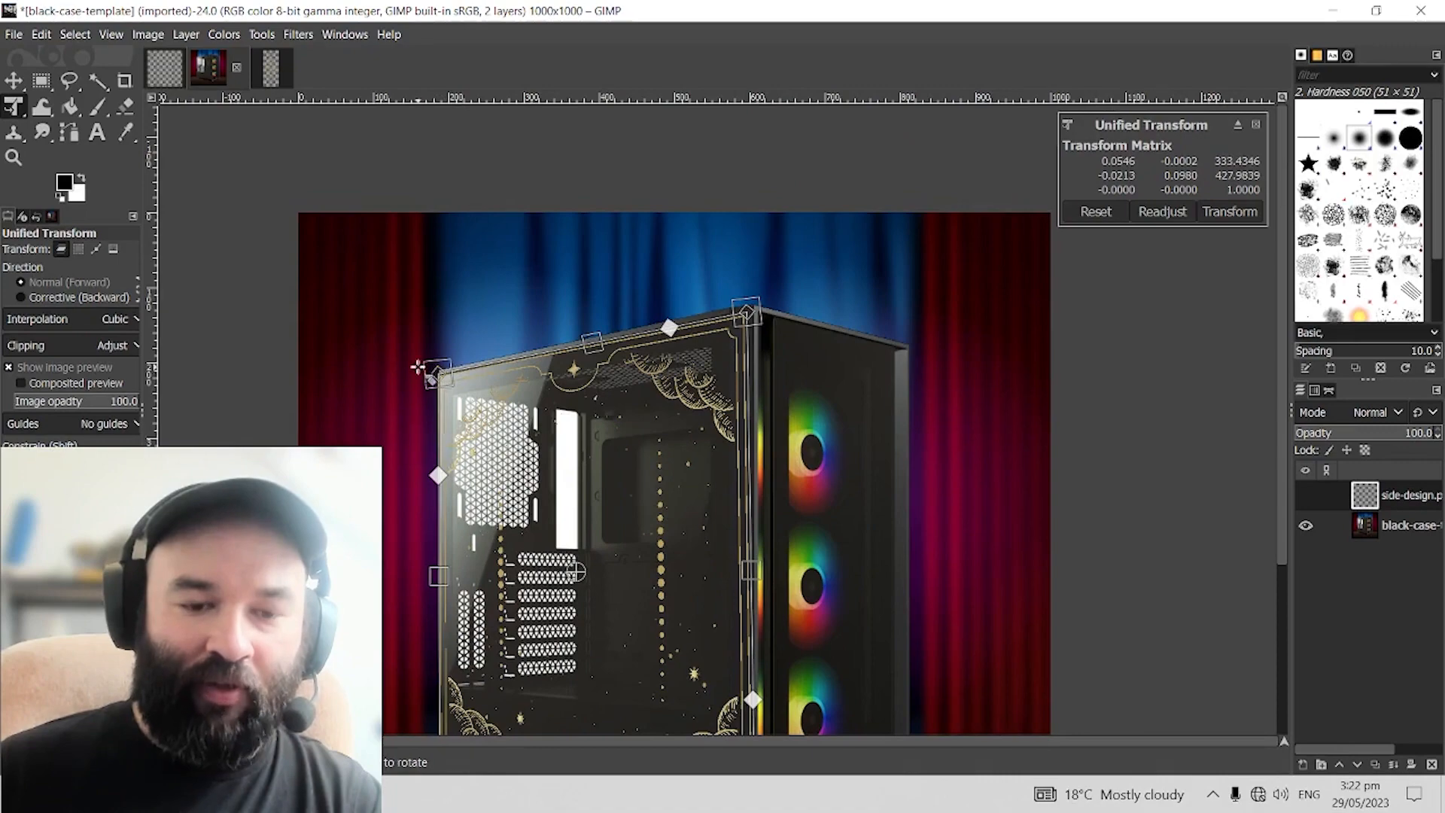
Step: Refine the artwork's upper rear corner so it sits just inside the side panel's metal edge
{"action": "scroll", "coordinate": [671, 469], "scroll_direction": "up", "scroll_amount": 4}
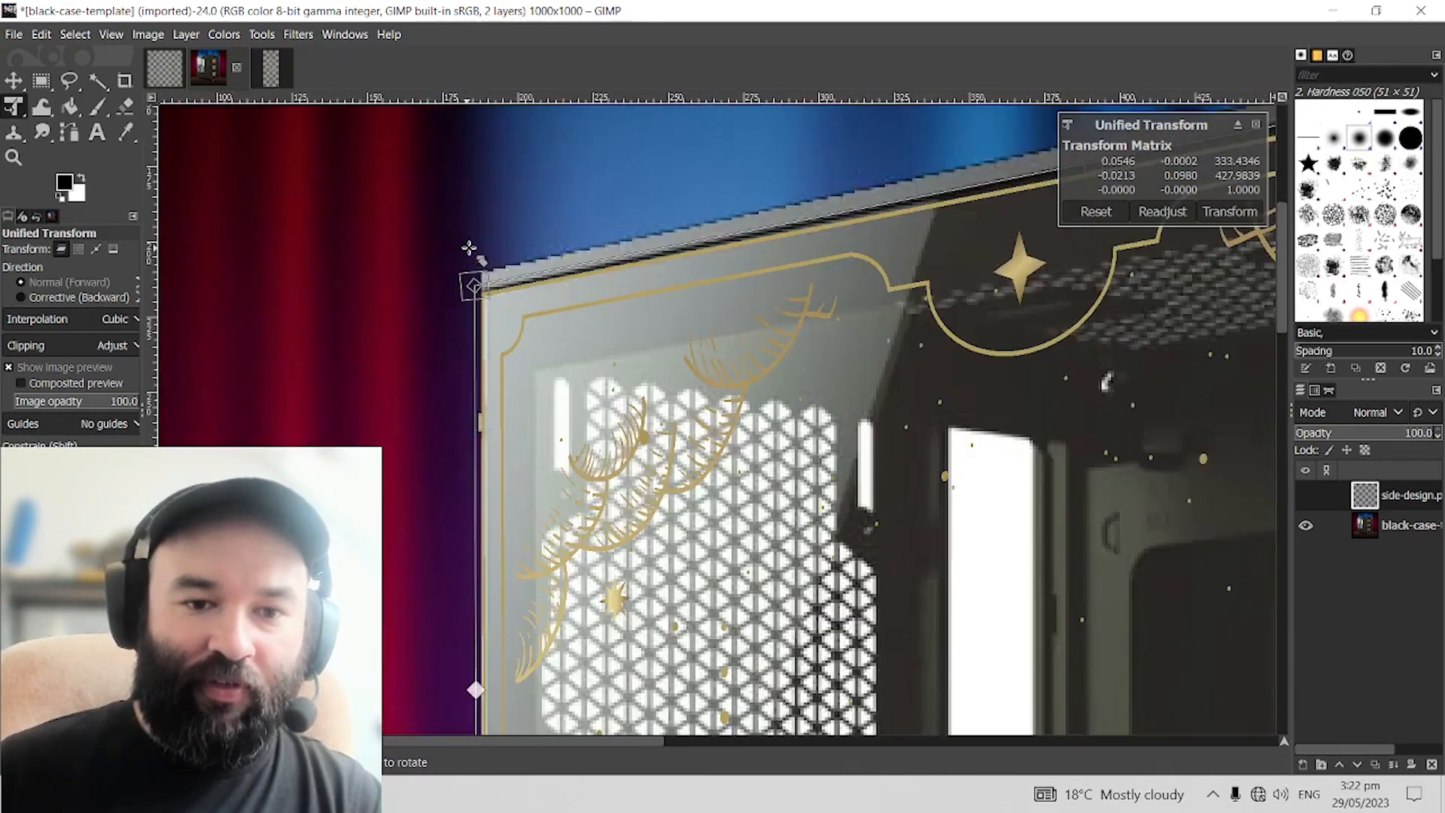
{"action": "scroll", "coordinate": [469, 249], "scroll_direction": "up", "scroll_amount": 3}
{"action": "left_click_drag", "start_coordinate": [482, 351], "coordinate": [504, 377]}
Step: Move the artwork's upper front corner inward to the front end of the side panel's top trim
{"action": "scroll", "coordinate": [724, 259], "scroll_direction": "right", "scroll_amount": 10}
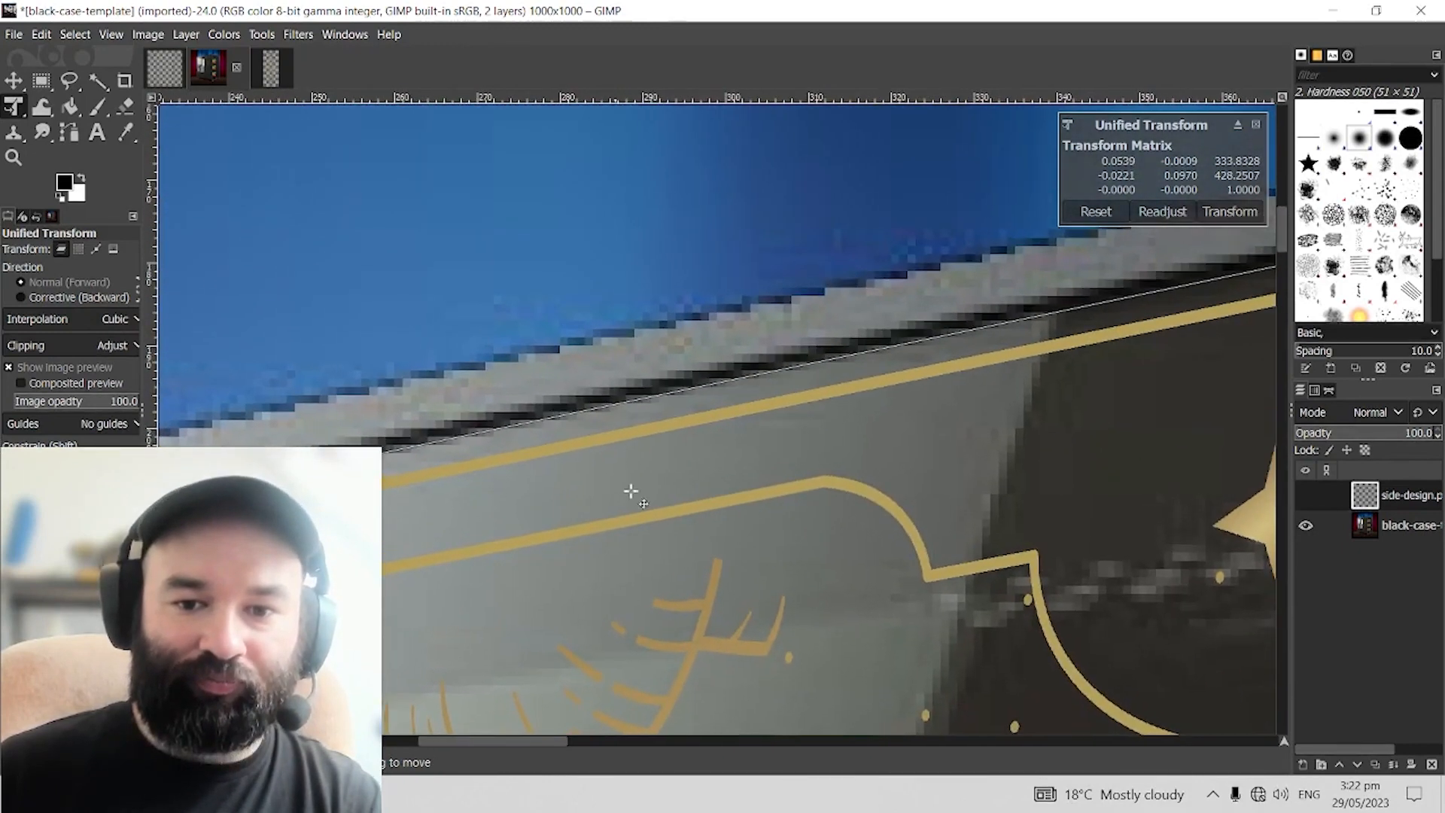
{"action": "scroll", "coordinate": [540, 488], "scroll_direction": "down", "scroll_amount": 1}
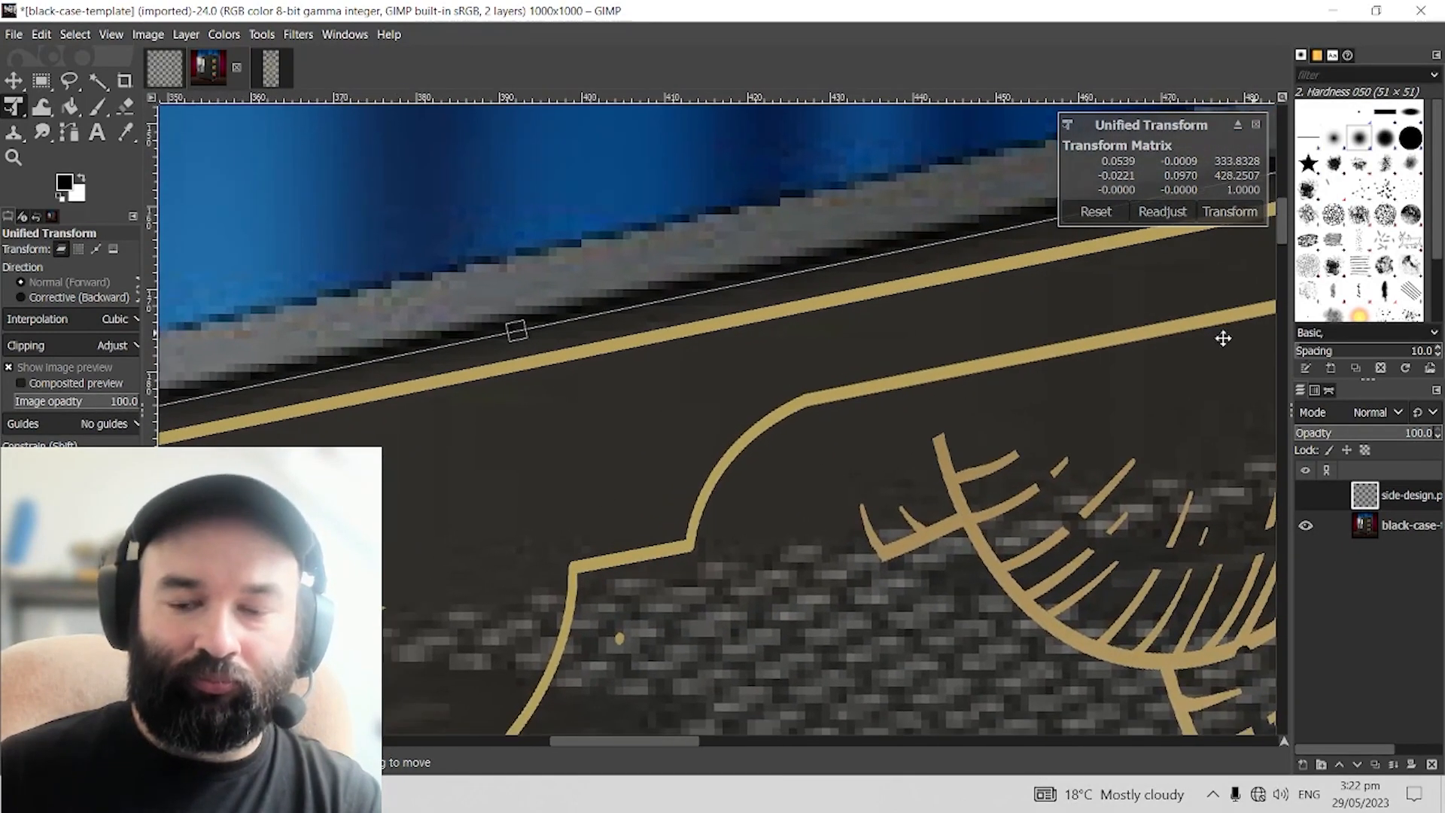
{"action": "scroll", "coordinate": [1223, 338], "scroll_direction": "right", "scroll_amount": 7}
{"action": "scroll", "coordinate": [988, 379], "scroll_direction": "right", "scroll_amount": 1}
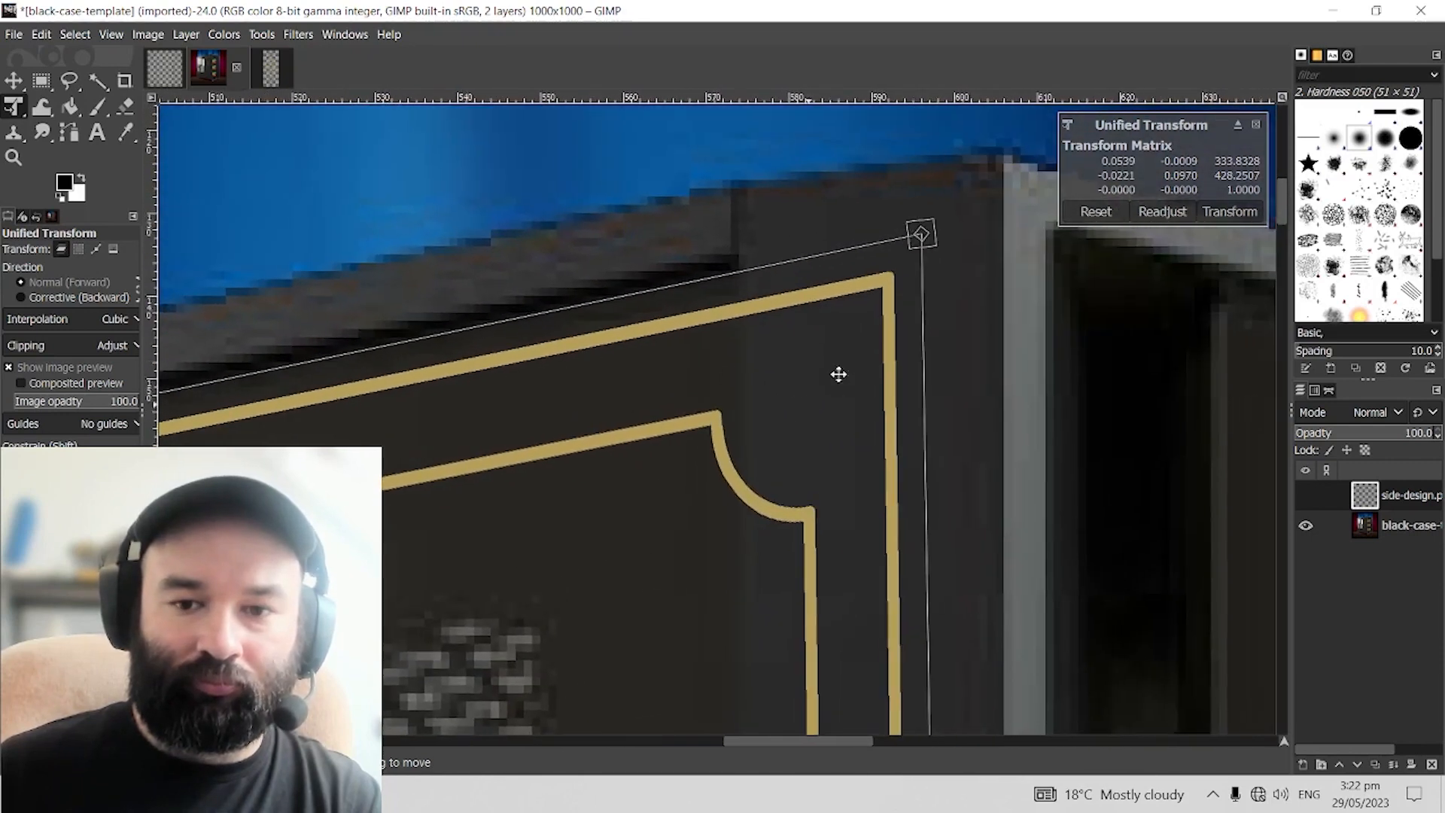
{"action": "left_click_drag", "start_coordinate": [926, 232], "coordinate": [740, 266]}
Step: Move the side artwork's lower front corner inward so its front edge runs vertically down to the glass panel's lower front end
{"action": "scroll", "coordinate": [753, 382], "scroll_direction": "down", "scroll_amount": 10}
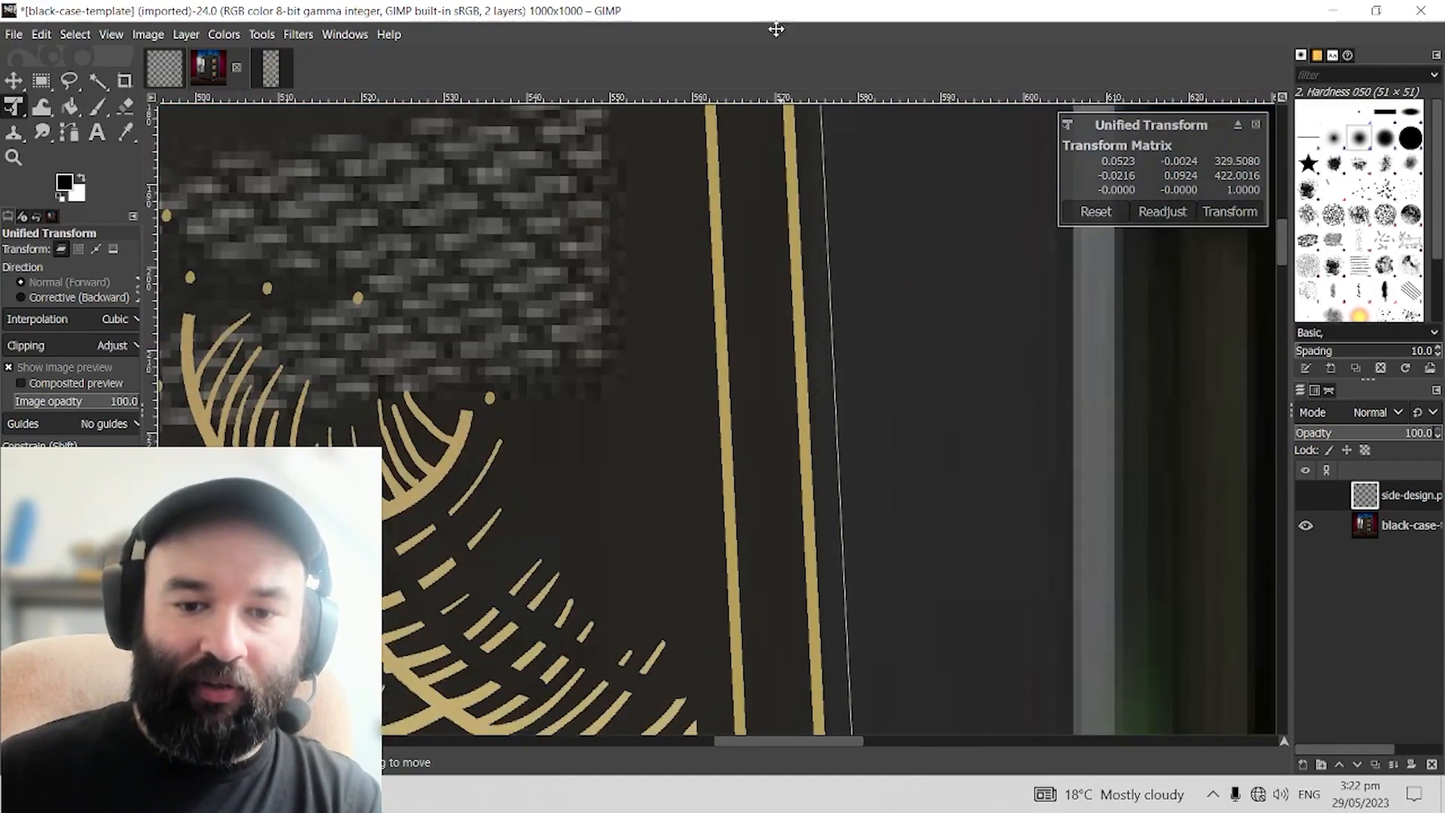
{"action": "scroll", "coordinate": [827, 706], "scroll_direction": "down", "scroll_amount": 5}
{"action": "scroll", "coordinate": [827, 706], "scroll_direction": "right", "scroll_amount": 1}
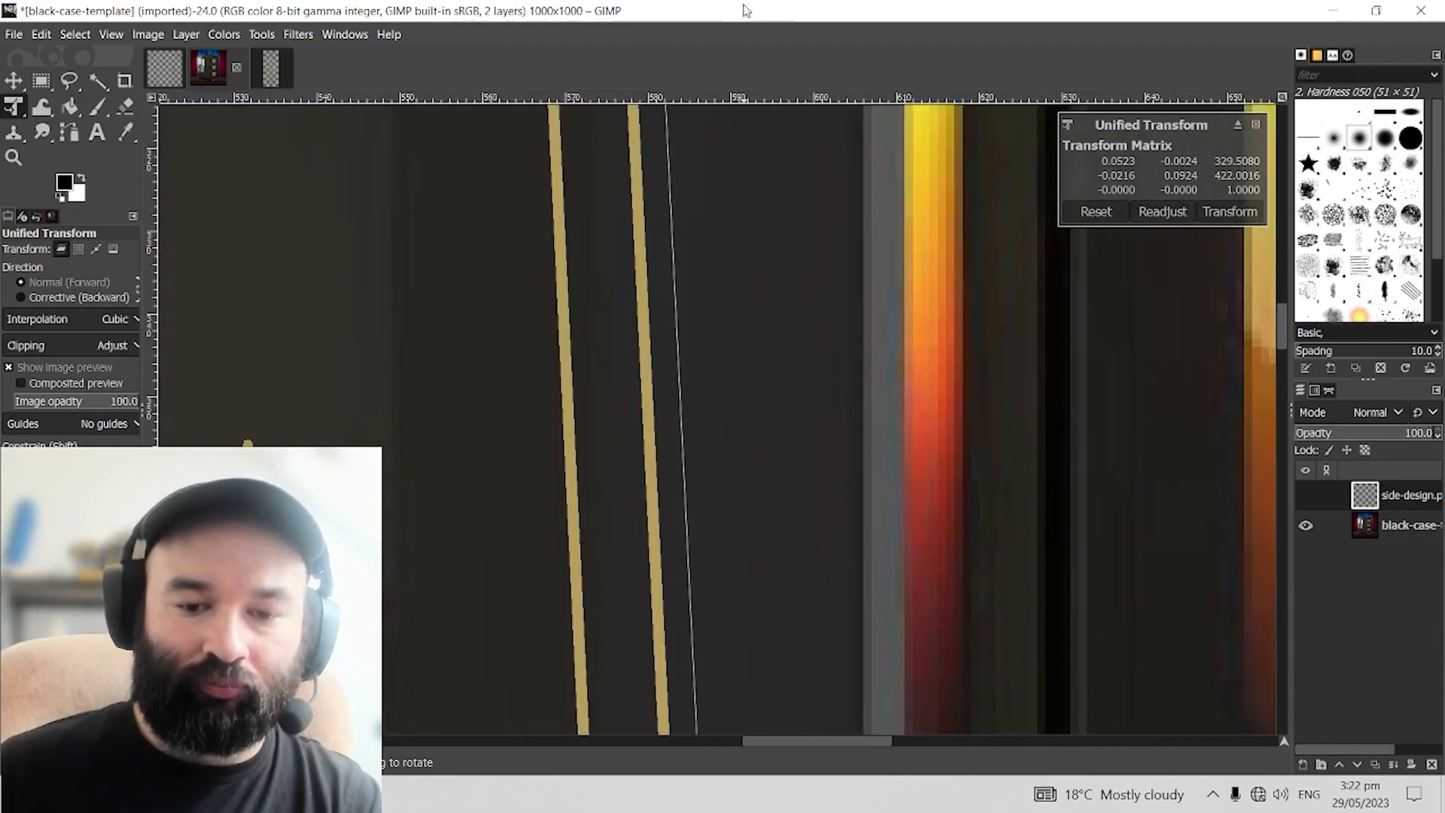
{"action": "scroll", "coordinate": [798, 705], "scroll_direction": "down", "scroll_amount": 3}
{"action": "scroll", "coordinate": [797, 706], "scroll_direction": "right", "scroll_amount": 1}
{"action": "left_click_drag", "start_coordinate": [803, 702], "coordinate": [880, 57]}
{"action": "left_click_drag", "start_coordinate": [851, 662], "coordinate": [805, 83]}
{"action": "left_click_drag", "start_coordinate": [820, 482], "coordinate": [859, 4]}
{"action": "left_click_drag", "start_coordinate": [963, 606], "coordinate": [1037, 419]}
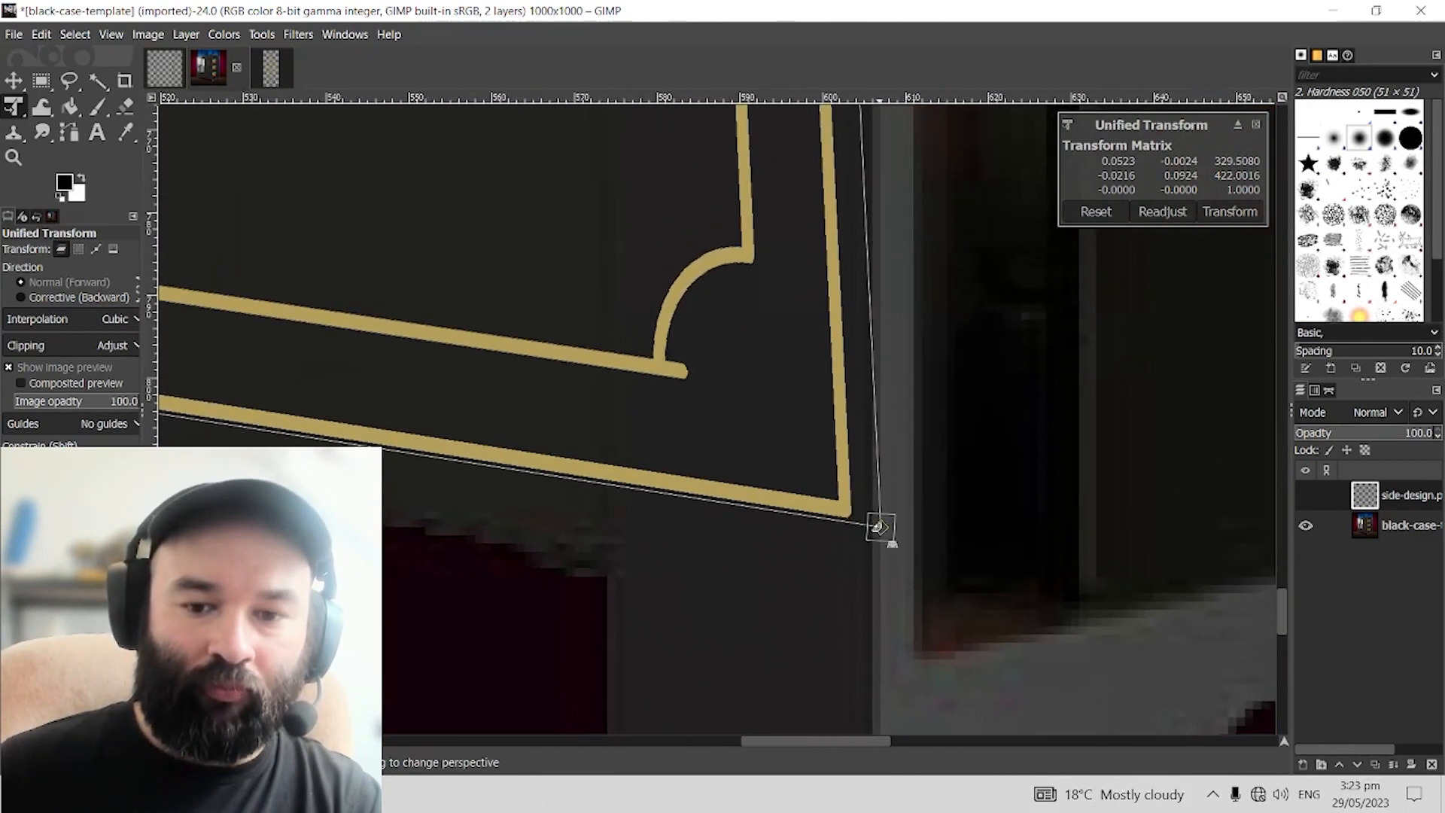
{"action": "left_click_drag", "start_coordinate": [879, 527], "coordinate": [601, 559]}
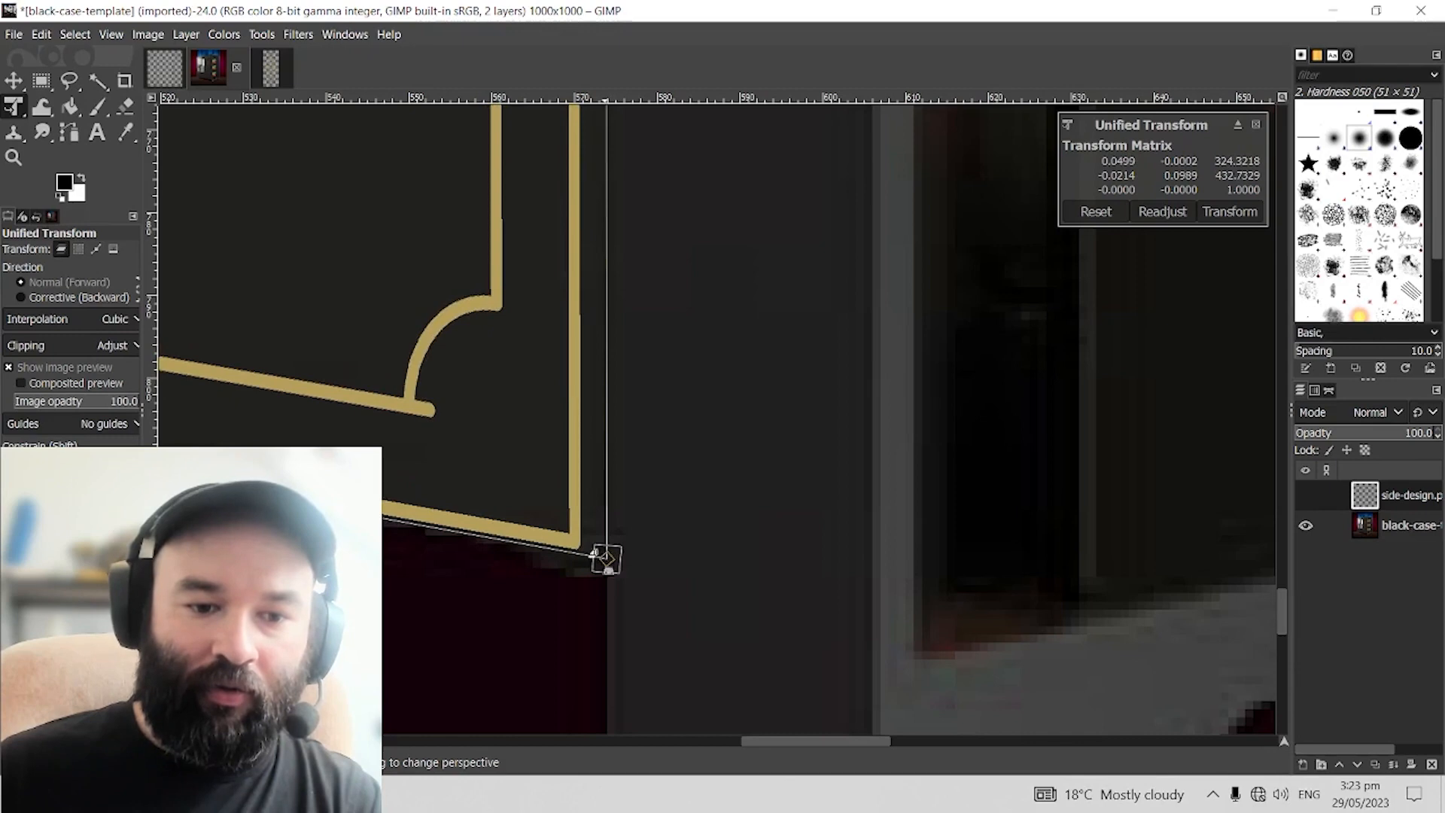
Step: Refine the side artwork's lower rear corner so it sits just inside the side panel's metal edge
{"action": "scroll", "coordinate": [606, 559], "scroll_direction": "left", "scroll_amount": 15}
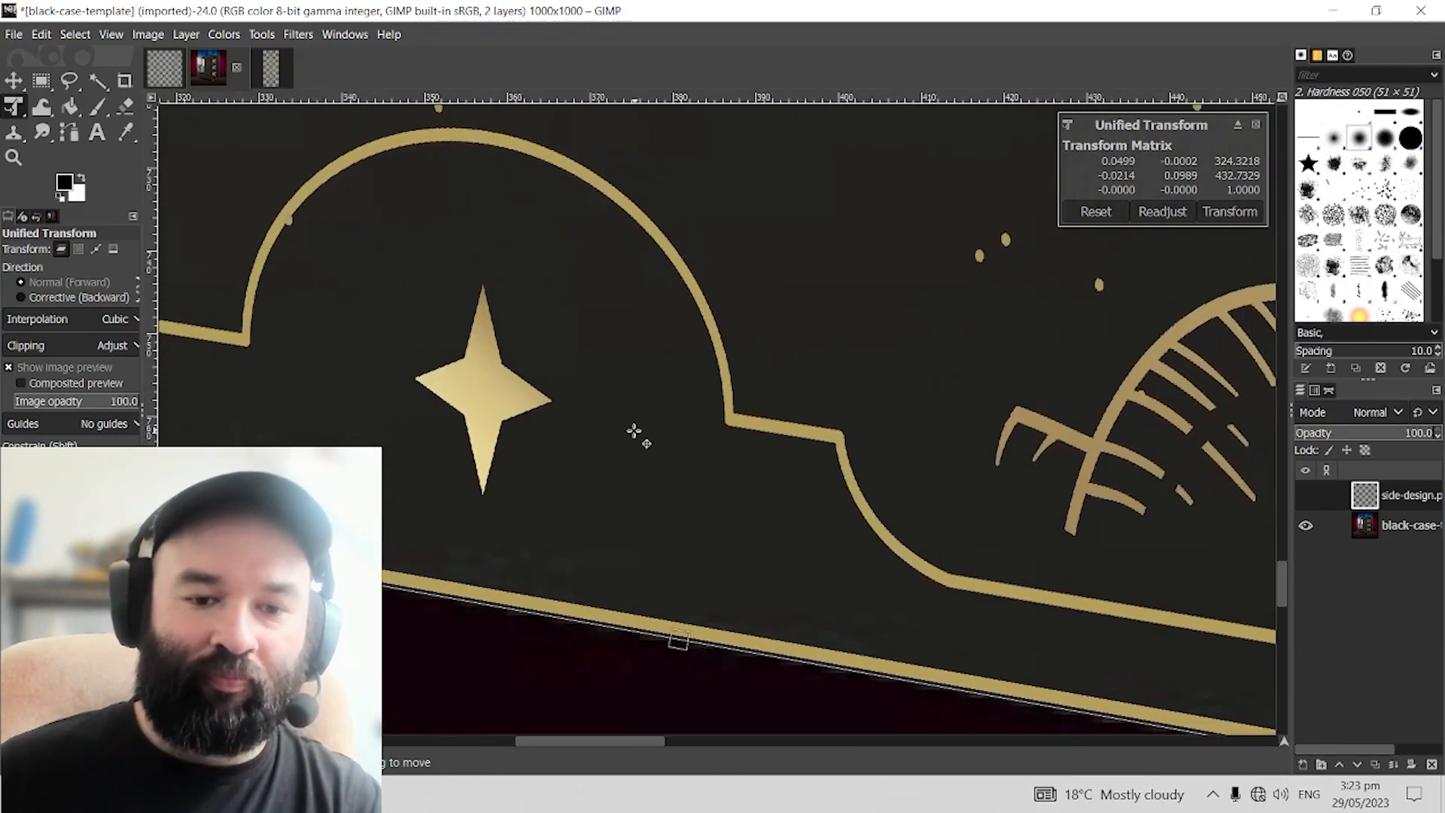
{"action": "scroll", "coordinate": [633, 431], "scroll_direction": "left", "scroll_amount": 8}
{"action": "scroll", "coordinate": [1161, 480], "scroll_direction": "left", "scroll_amount": 7}
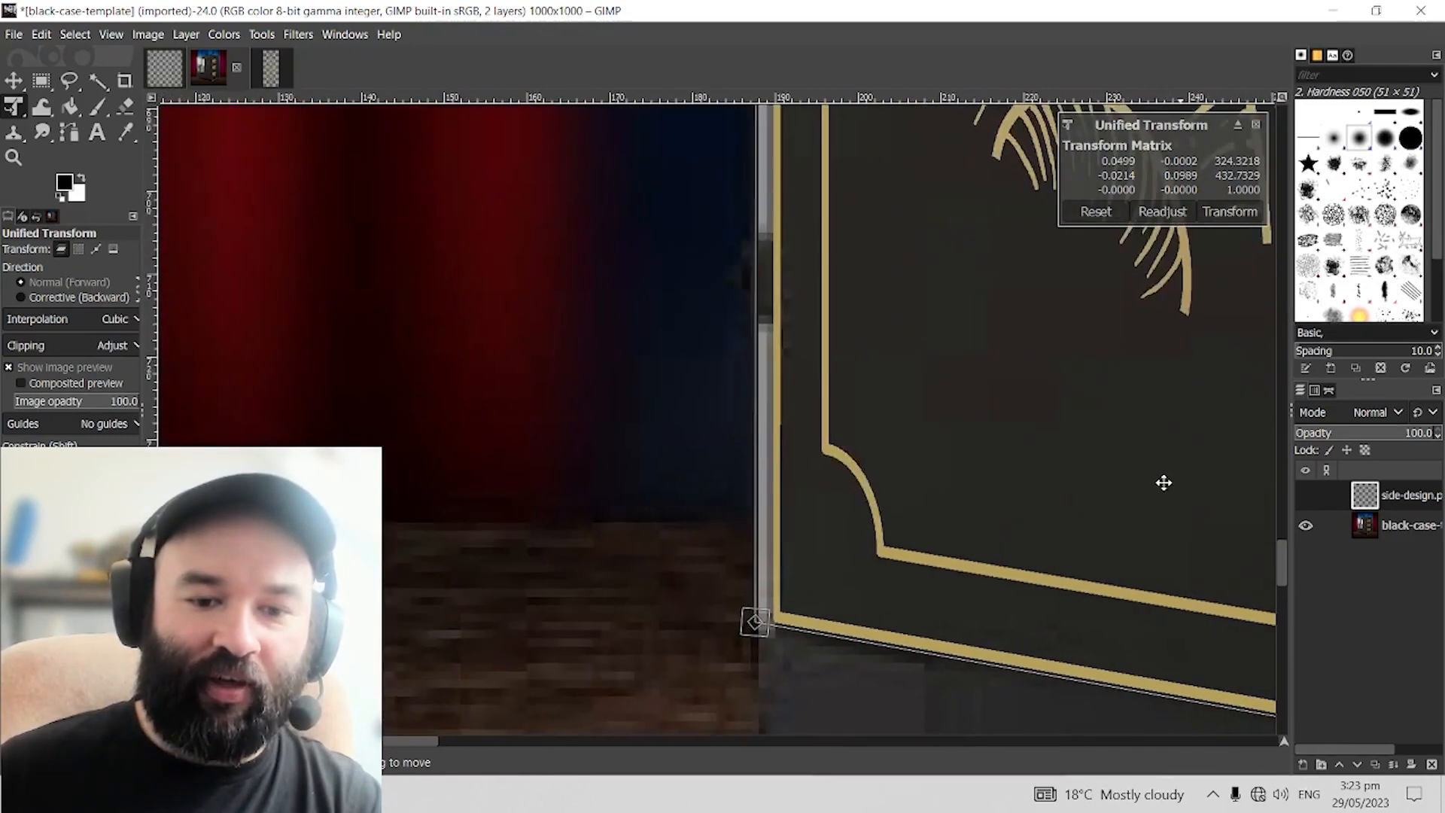
{"action": "left_click_drag", "start_coordinate": [554, 569], "coordinate": [576, 580]}
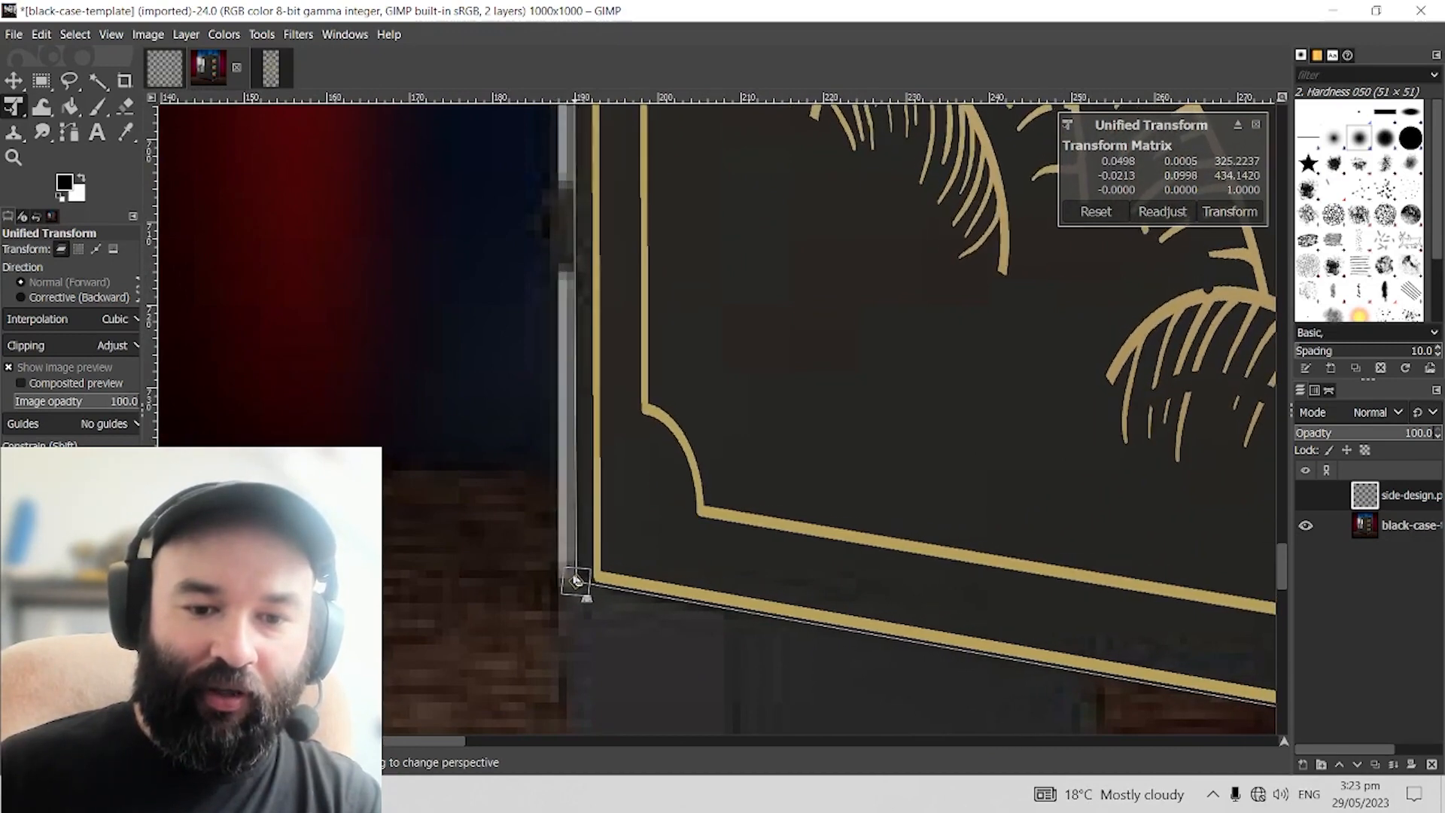
Step: Apply the unified transform to the side artwork fitted on the case's side panel
{"action": "left_click_drag", "start_coordinate": [893, 293], "coordinate": [422, 586]}
{"action": "scroll", "coordinate": [676, 473], "scroll_direction": "down", "scroll_amount": 3}
{"action": "scroll", "coordinate": [830, 422], "scroll_direction": "down", "scroll_amount": 3}
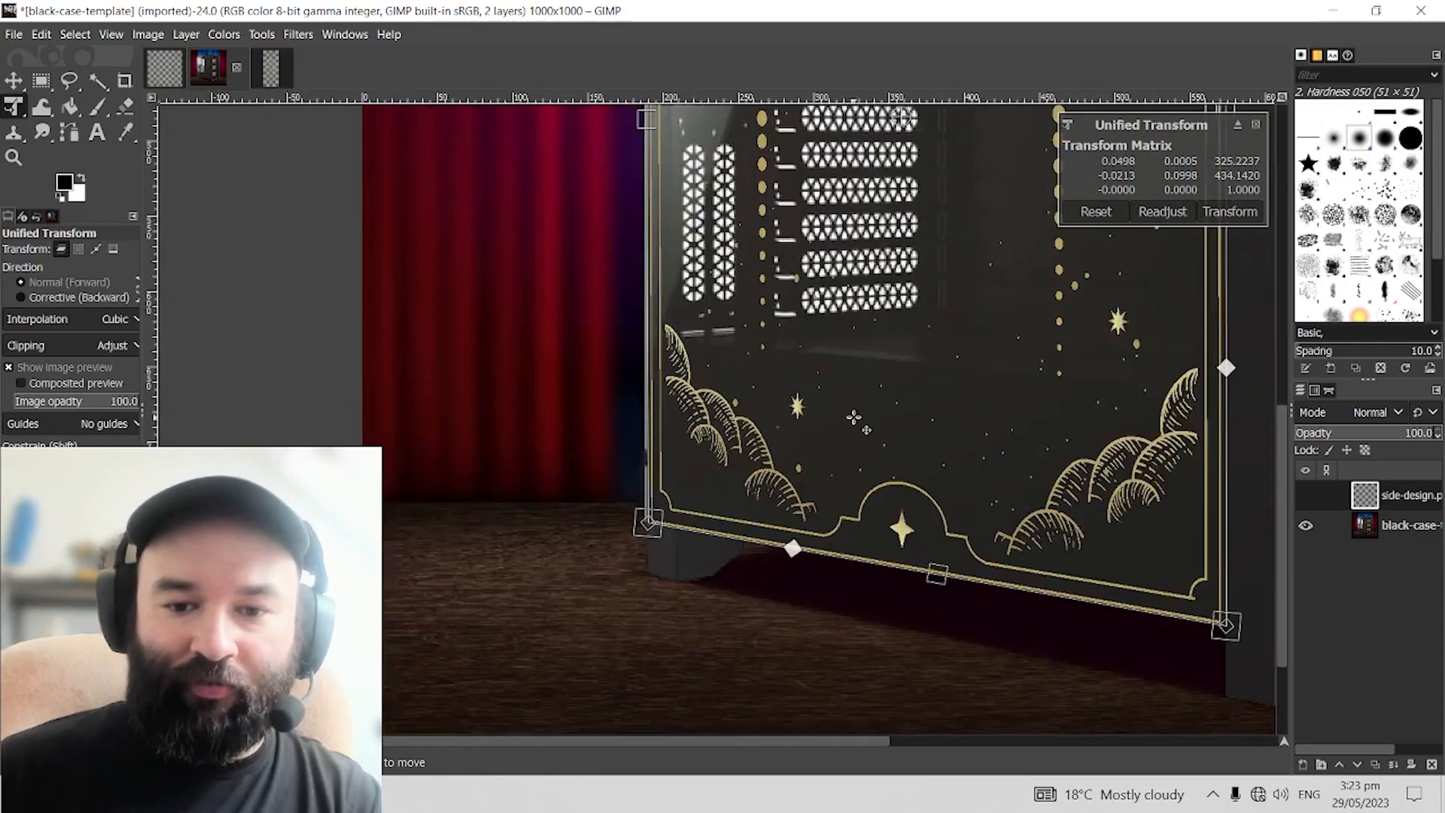
{"action": "left_click_drag", "start_coordinate": [1014, 279], "coordinate": [750, 477]}
{"action": "scroll", "coordinate": [749, 477], "scroll_direction": "down", "scroll_amount": 2}
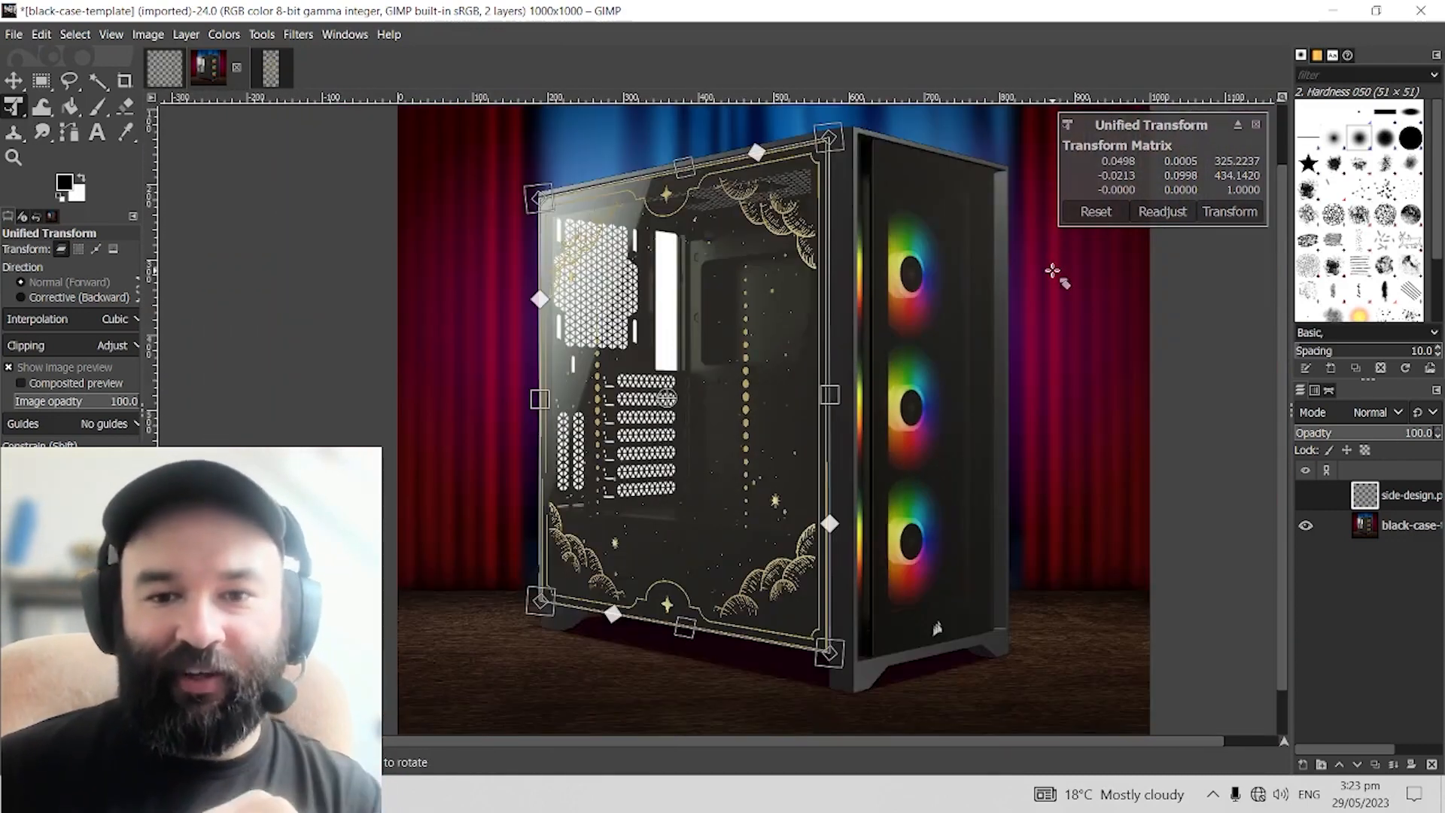
{"action": "left_click", "coordinate": [1231, 215]}
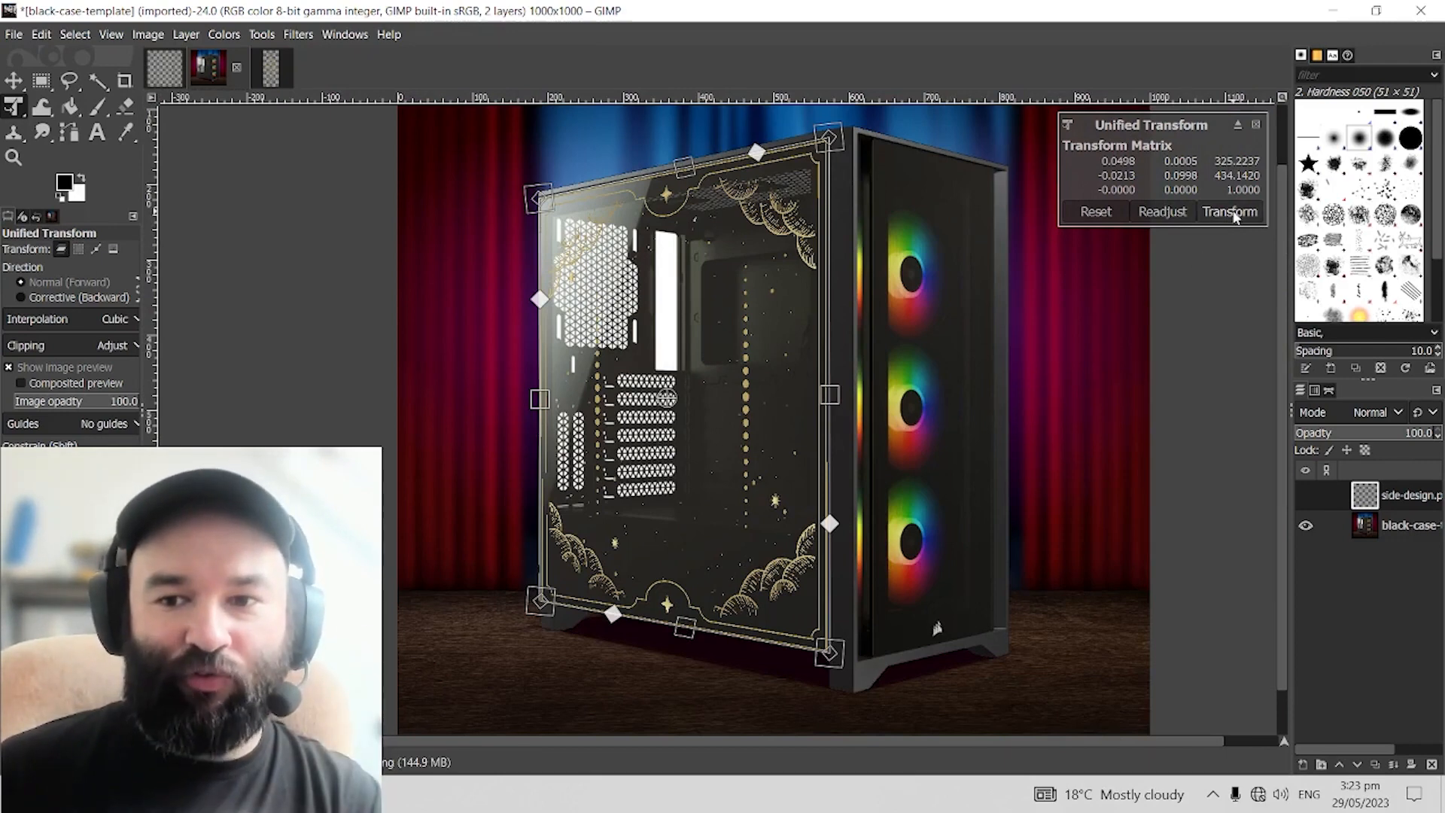
{"action": "left_click", "coordinate": [1231, 213]}
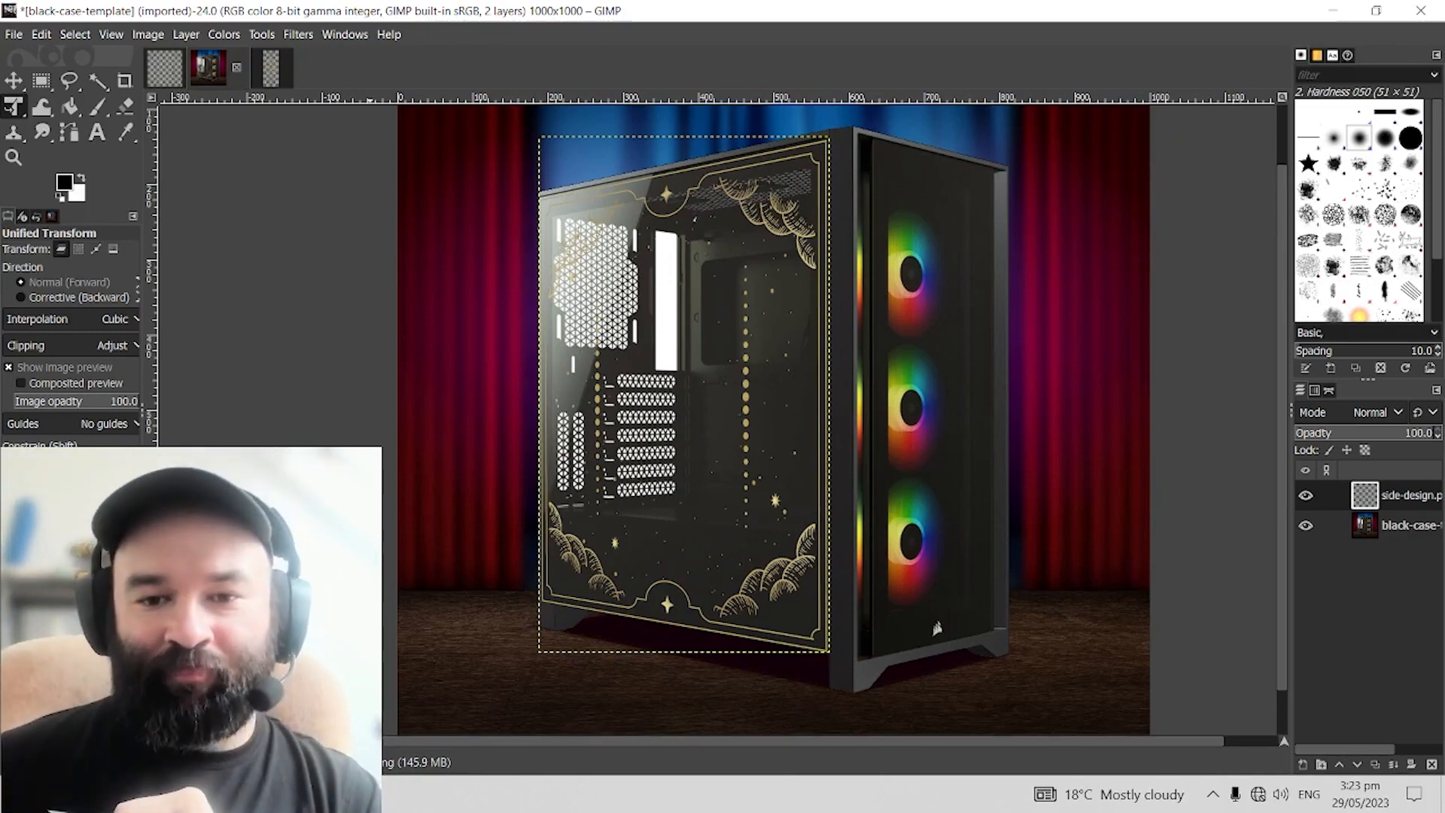
Step: Add the front-design artwork file to the case template as a new layer above the side artwork
{"action": "key", "text": "alt+Tab"}
{"action": "left_click_drag", "start_coordinate": [1089, 339], "coordinate": [662, 274]}
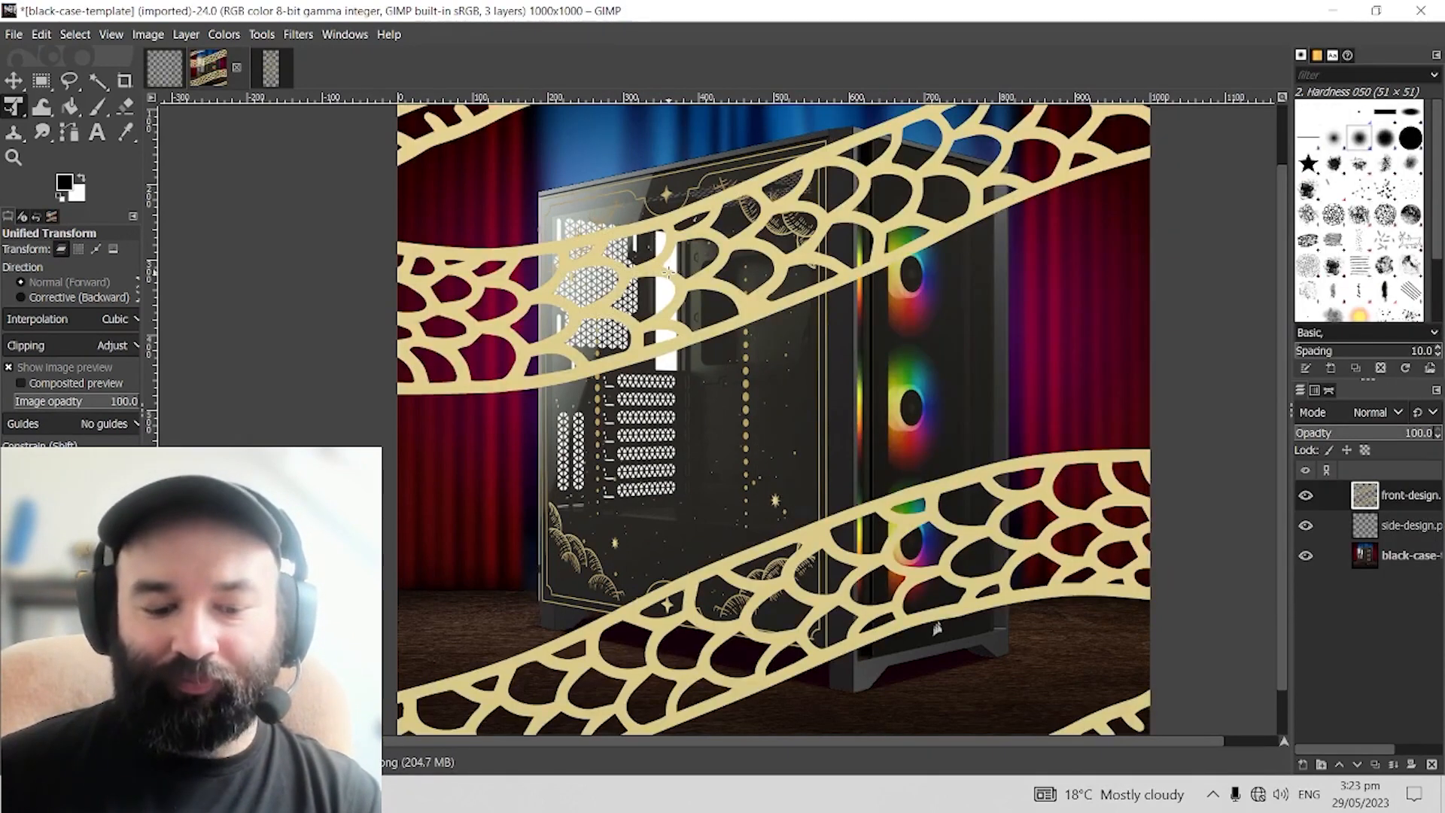
{"action": "scroll", "coordinate": [665, 272], "scroll_direction": "down", "scroll_amount": 7}
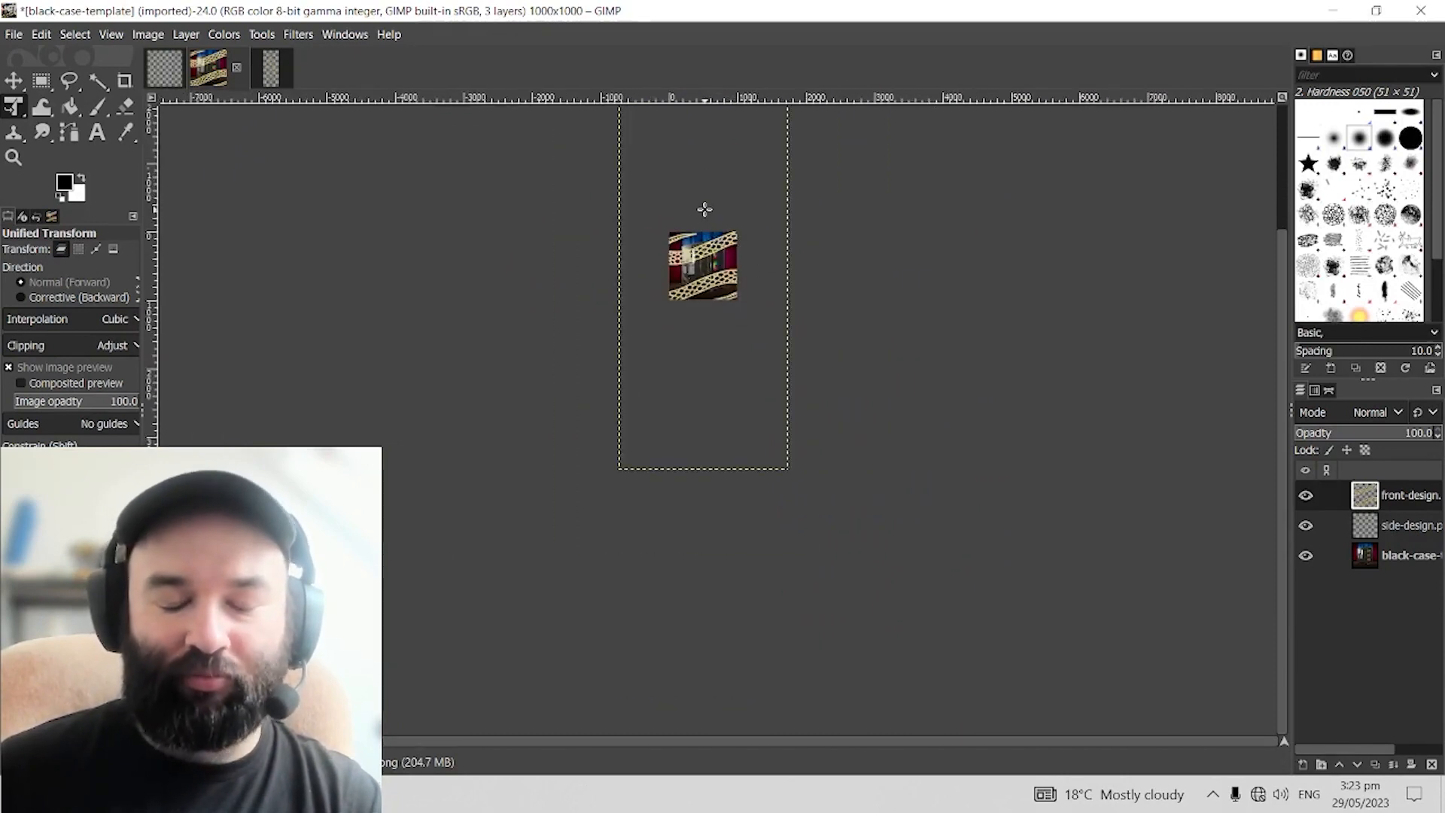
Step: Start a unified transform on the front artwork and bring its oversized perspective corners in roughly around the case's front panel
{"action": "left_click", "coordinate": [705, 210]}
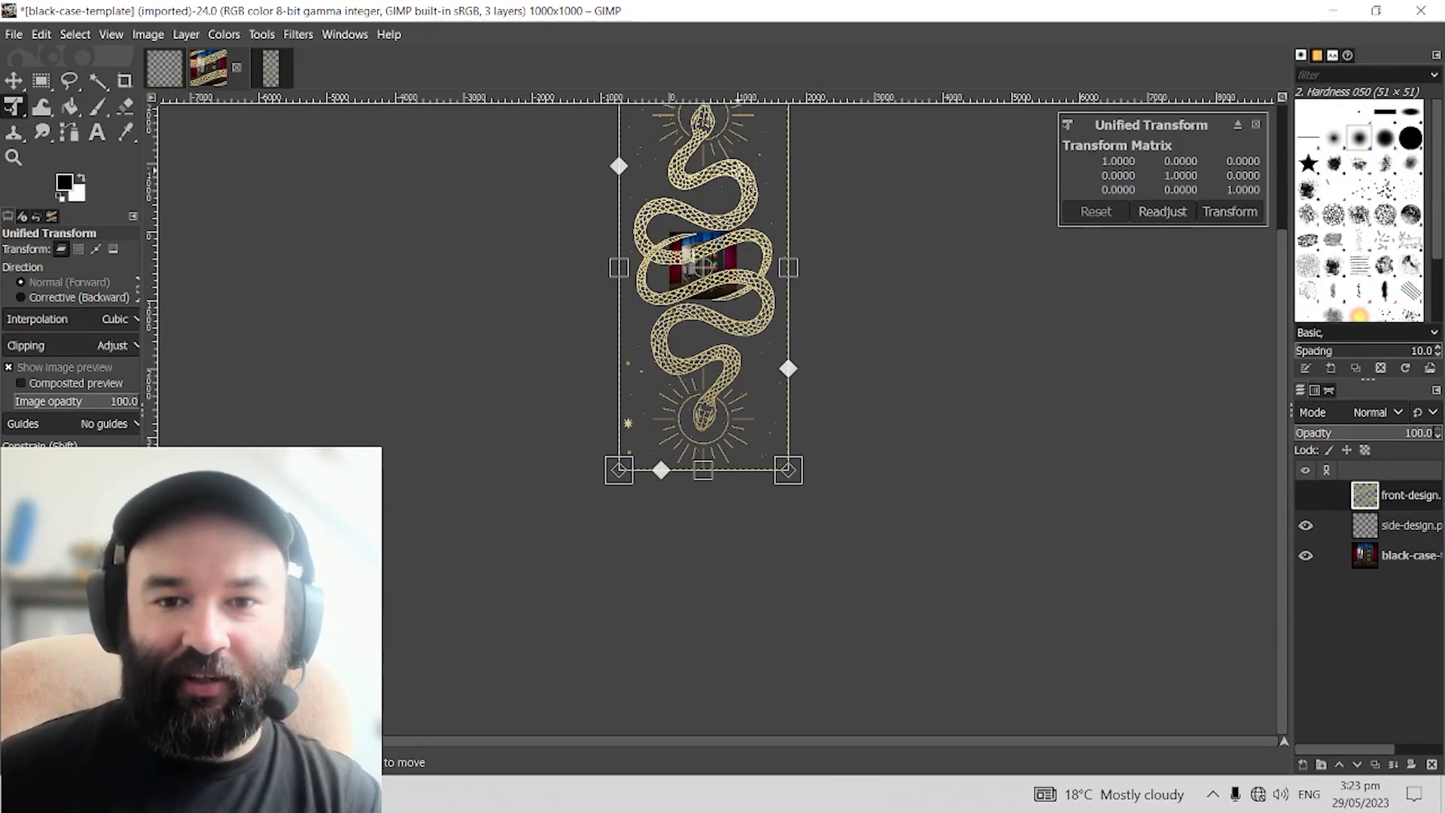
{"action": "scroll", "coordinate": [755, 245], "scroll_direction": "up", "scroll_amount": 3}
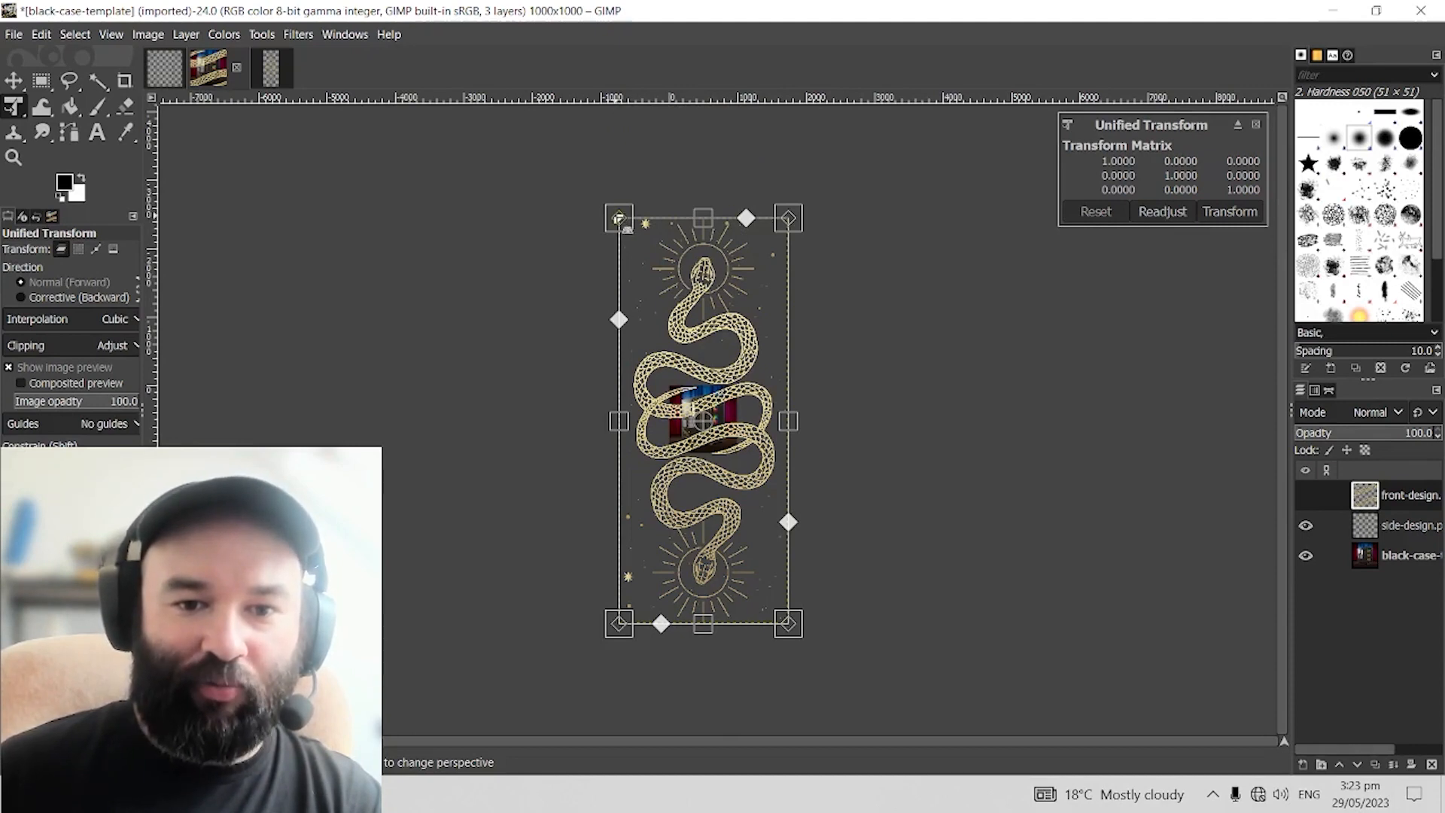
{"action": "left_click_drag", "start_coordinate": [618, 219], "coordinate": [729, 397]}
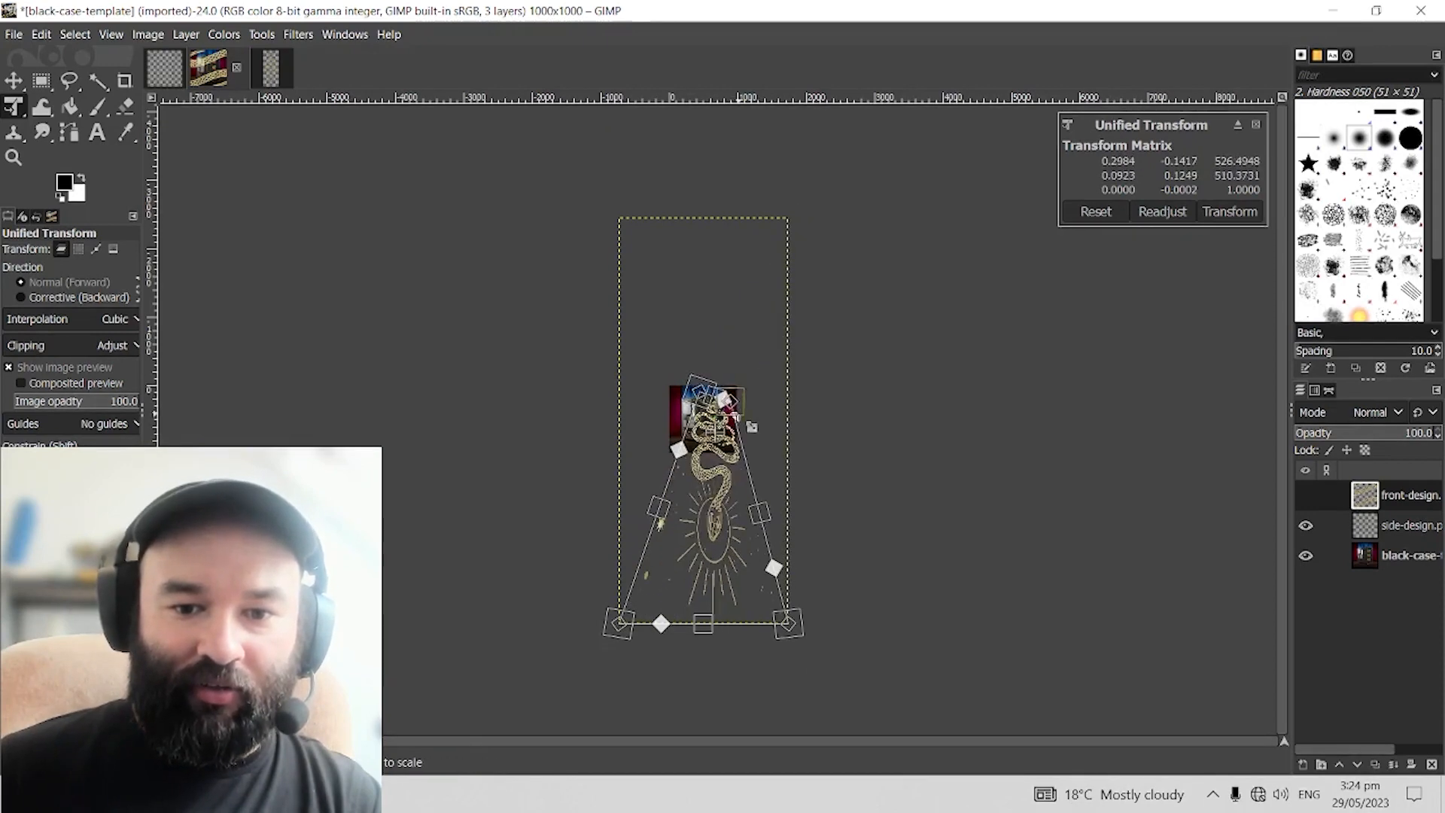
{"action": "left_click_drag", "start_coordinate": [789, 625], "coordinate": [700, 443]}
Step: Fit the two upper perspective corners of the front artwork to the upper corners of the case's front panel
{"action": "scroll", "coordinate": [727, 418], "scroll_direction": "up", "scroll_amount": 5}
{"action": "scroll", "coordinate": [687, 375], "scroll_direction": "up", "scroll_amount": 3}
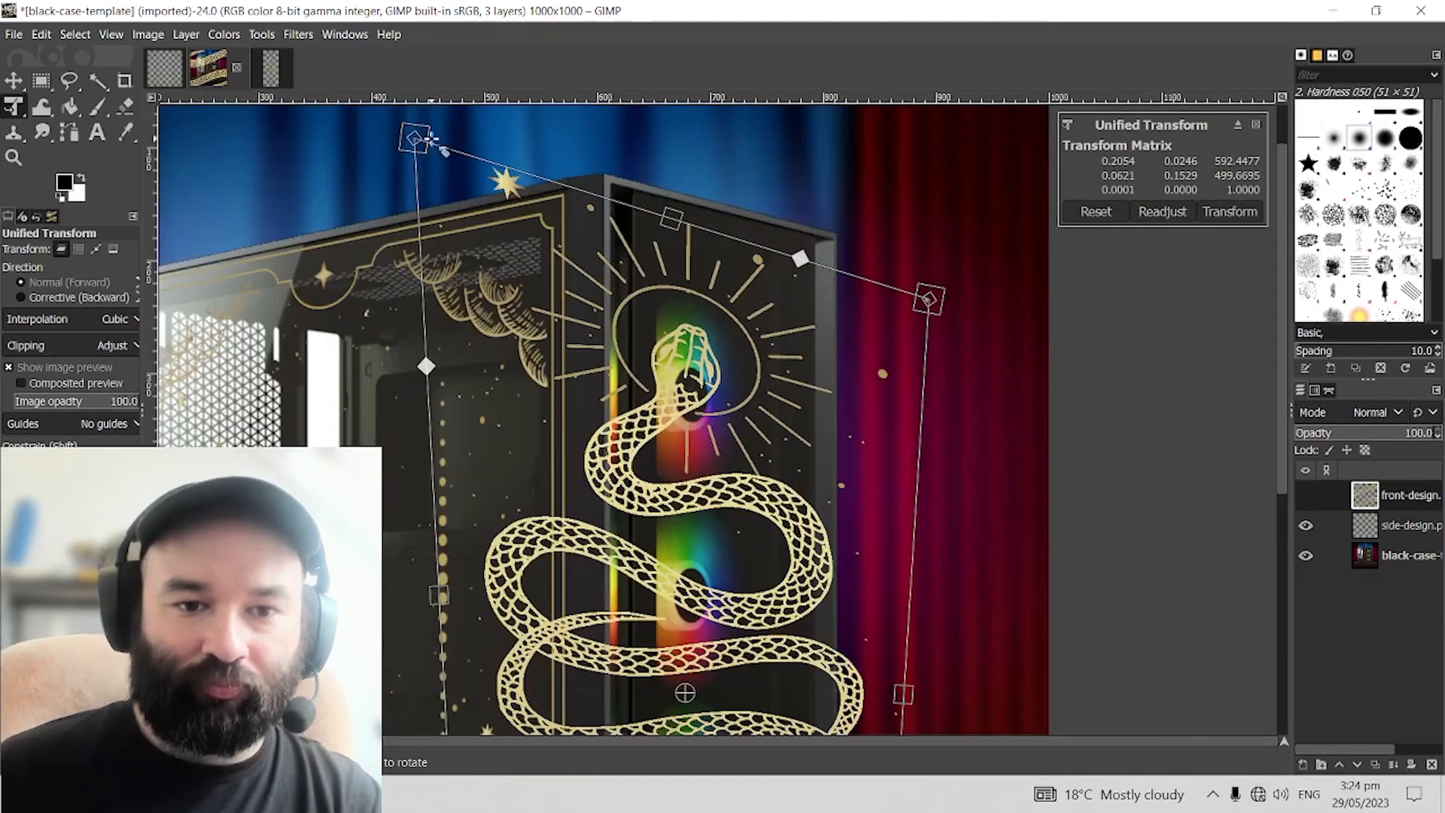
{"action": "left_click_drag", "start_coordinate": [430, 140], "coordinate": [632, 192]}
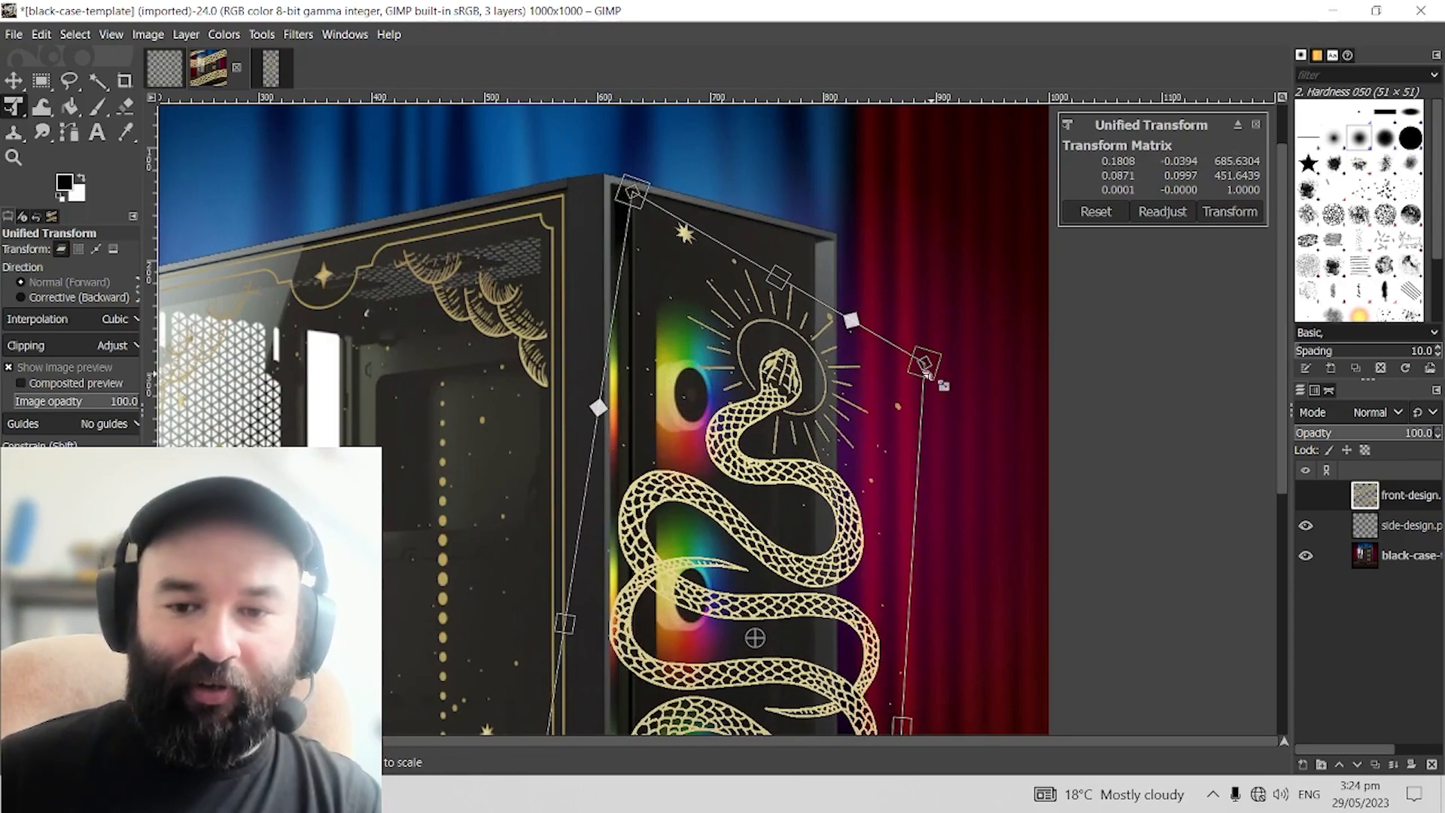
{"action": "left_click_drag", "start_coordinate": [924, 363], "coordinate": [817, 245]}
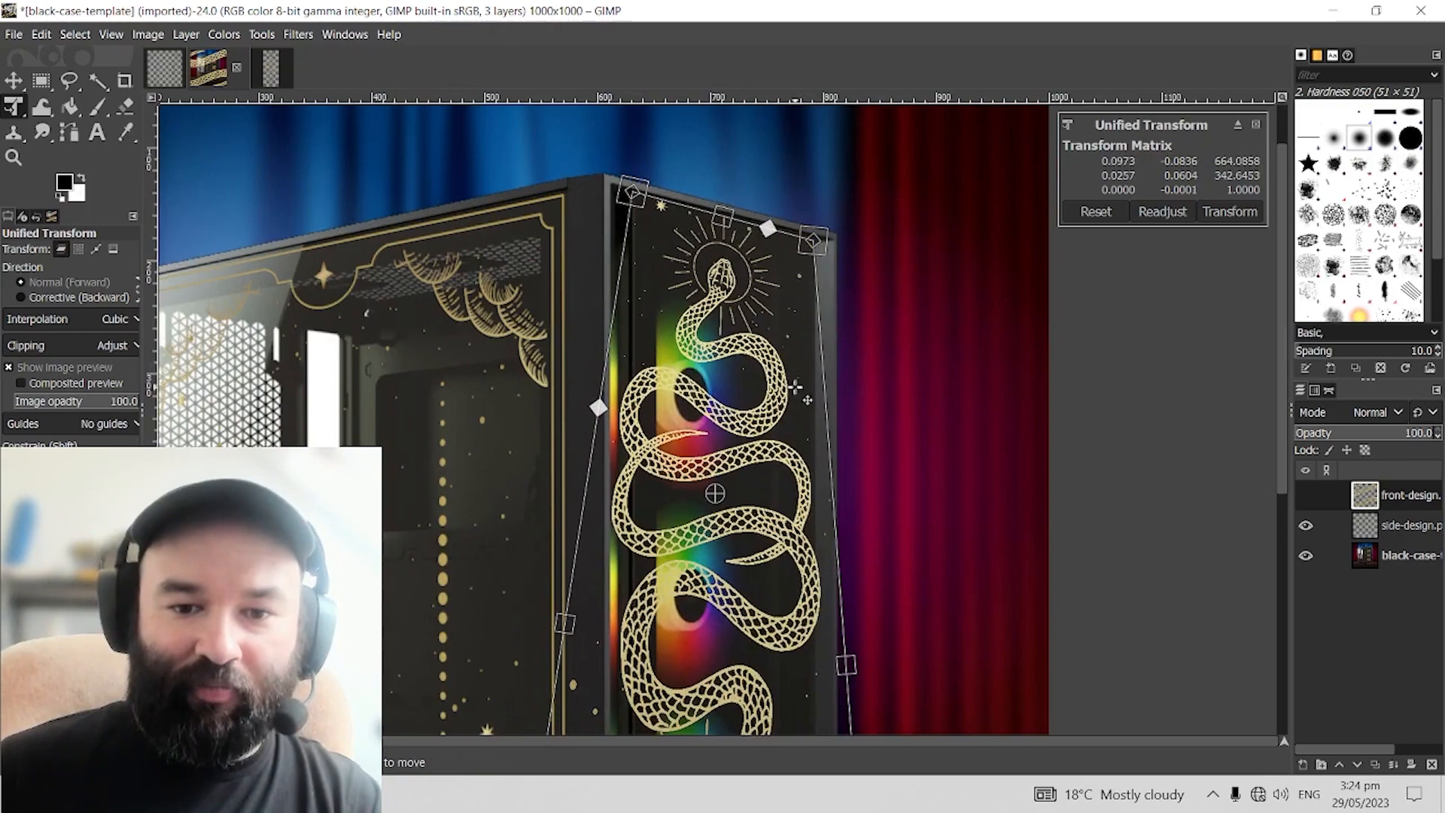
Step: Fit the two lower perspective corners of the front artwork to the lower corners of the case's front panel
{"action": "left_click_drag", "start_coordinate": [736, 549], "coordinate": [694, 110]}
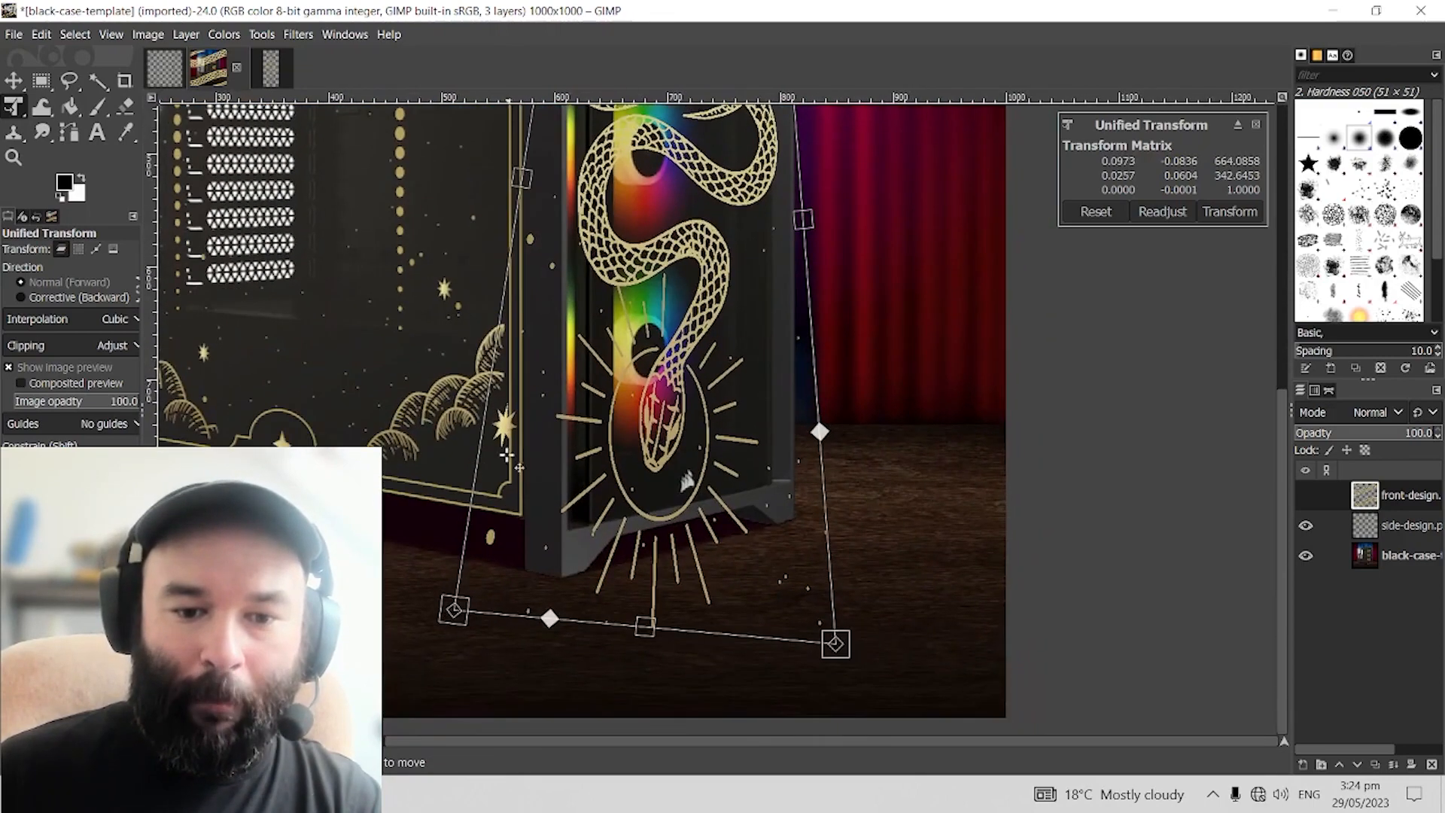
{"action": "left_click_drag", "start_coordinate": [457, 608], "coordinate": [595, 526]}
{"action": "left_click_drag", "start_coordinate": [837, 643], "coordinate": [752, 485]}
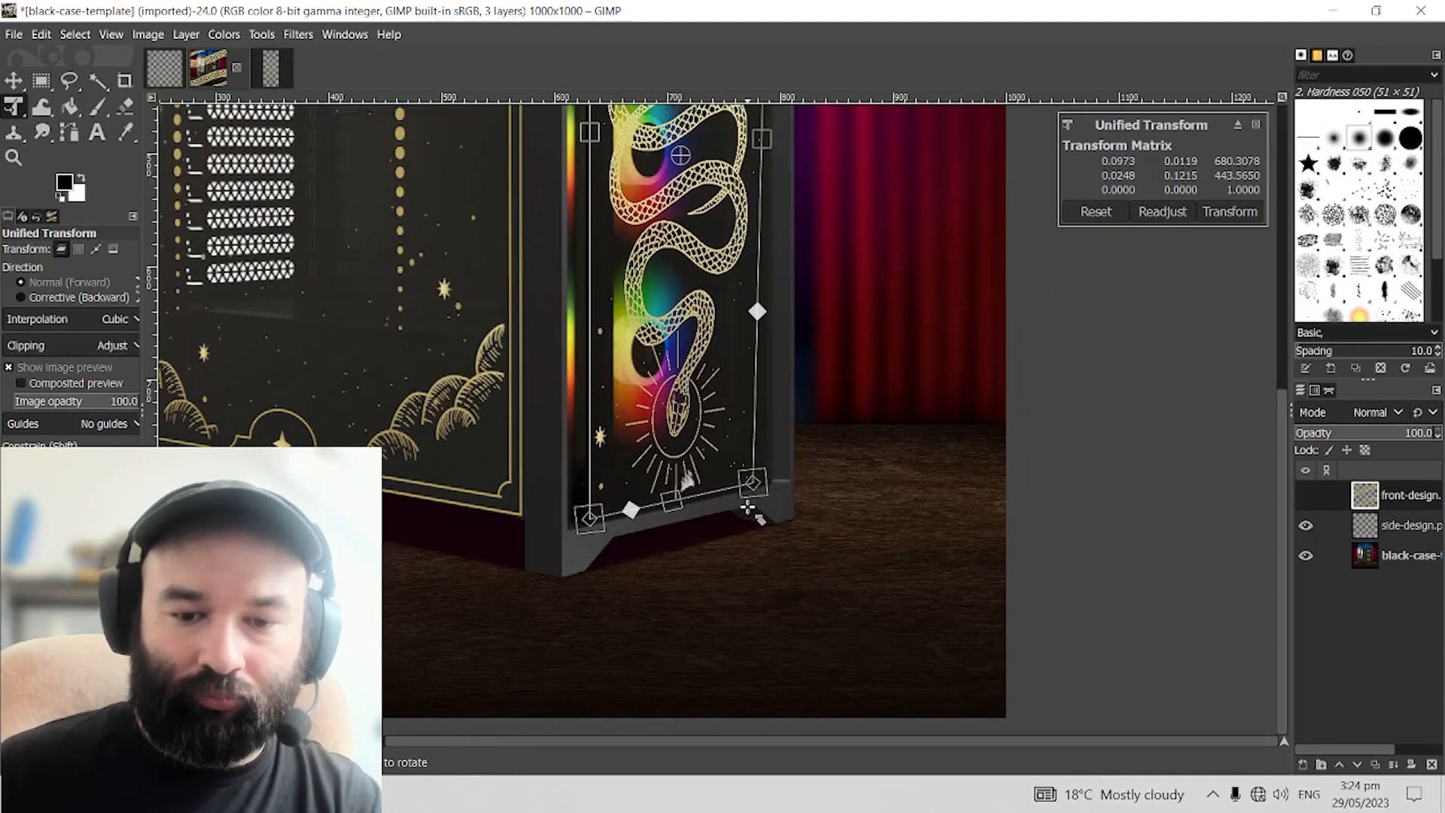
Step: Refine the front artwork's lower corners so its bottom edge follows the lower edge of the black front panel
{"action": "scroll", "coordinate": [749, 506], "scroll_direction": "up", "scroll_amount": 6}
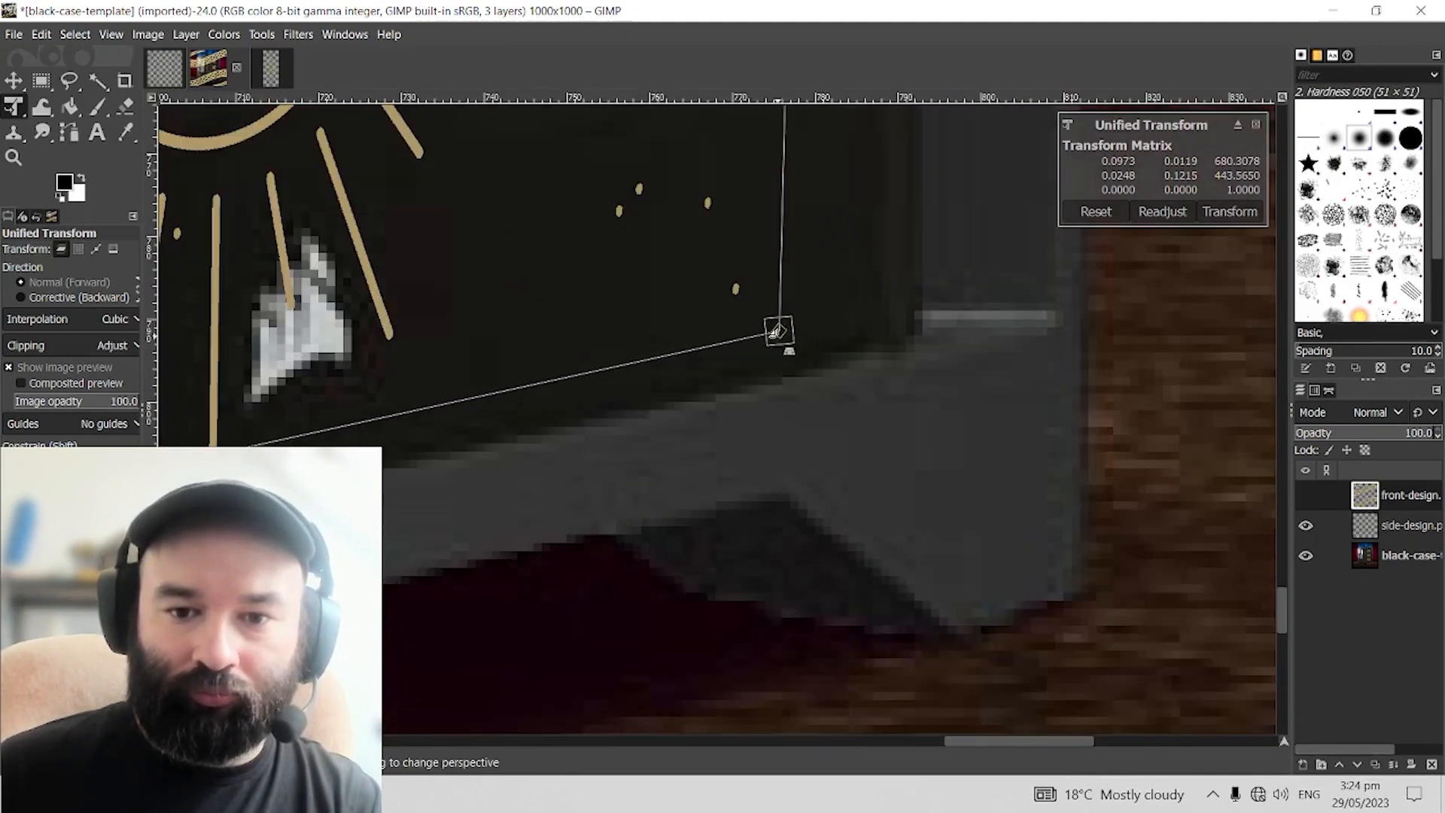
{"action": "left_click_drag", "start_coordinate": [779, 332], "coordinate": [911, 345]}
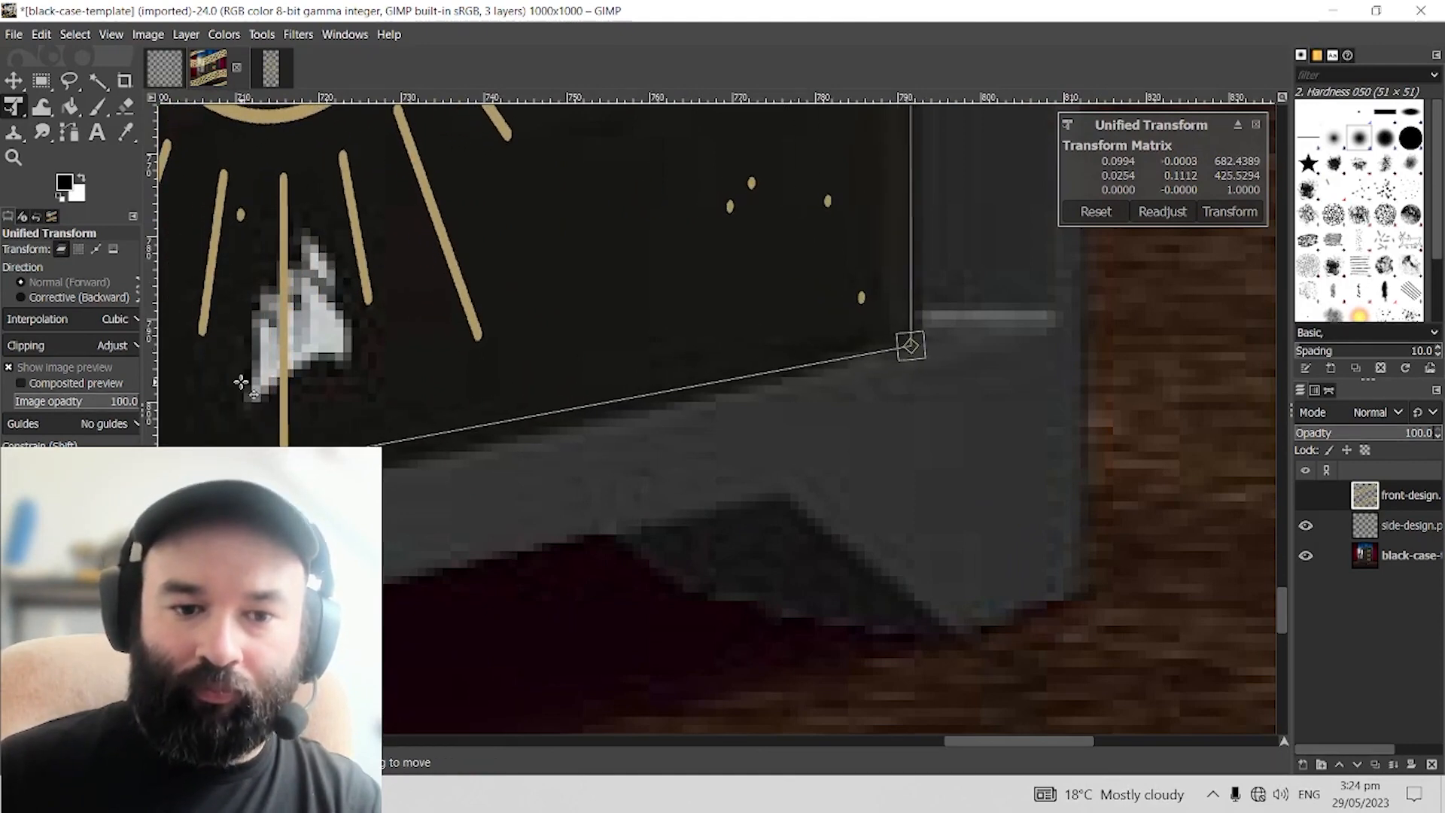
{"action": "left_click_drag", "start_coordinate": [241, 380], "coordinate": [1026, 283]}
{"action": "left_click_drag", "start_coordinate": [363, 498], "coordinate": [7, 609]}
{"action": "left_click_drag", "start_coordinate": [694, 471], "coordinate": [423, 636]}
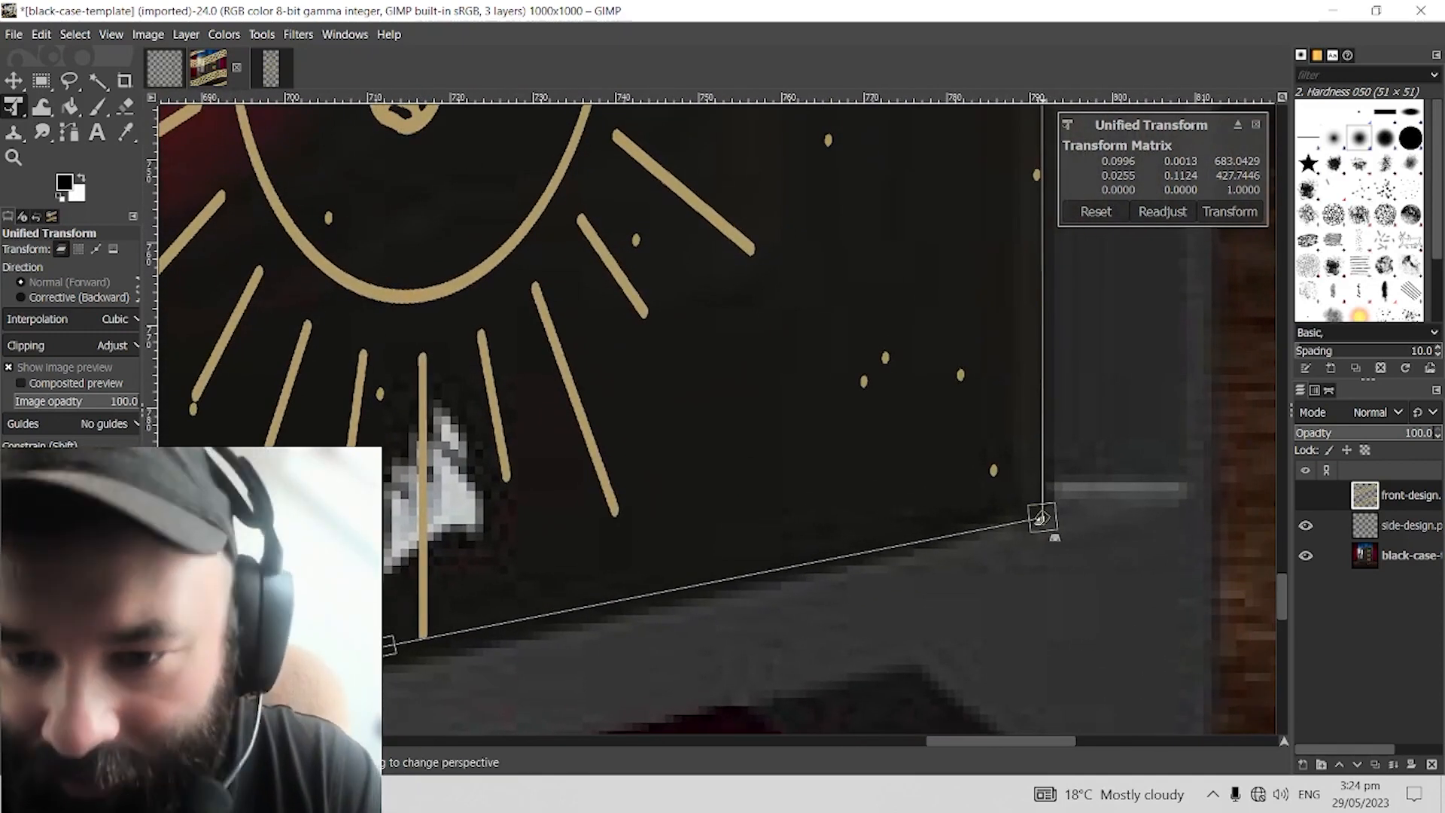
{"action": "mouse_move", "coordinate": [1038, 519]}
{"action": "left_mouse_down"}
{"action": "mouse_move", "coordinate": [983, 477]}
{"action": "mouse_move", "coordinate": [921, 474]}
{"action": "mouse_move", "coordinate": [986, 537]}
{"action": "mouse_move", "coordinate": [1039, 512]}
{"action": "mouse_move", "coordinate": [969, 490]}
{"action": "mouse_move", "coordinate": [1015, 510]}
{"action": "left_mouse_up"}
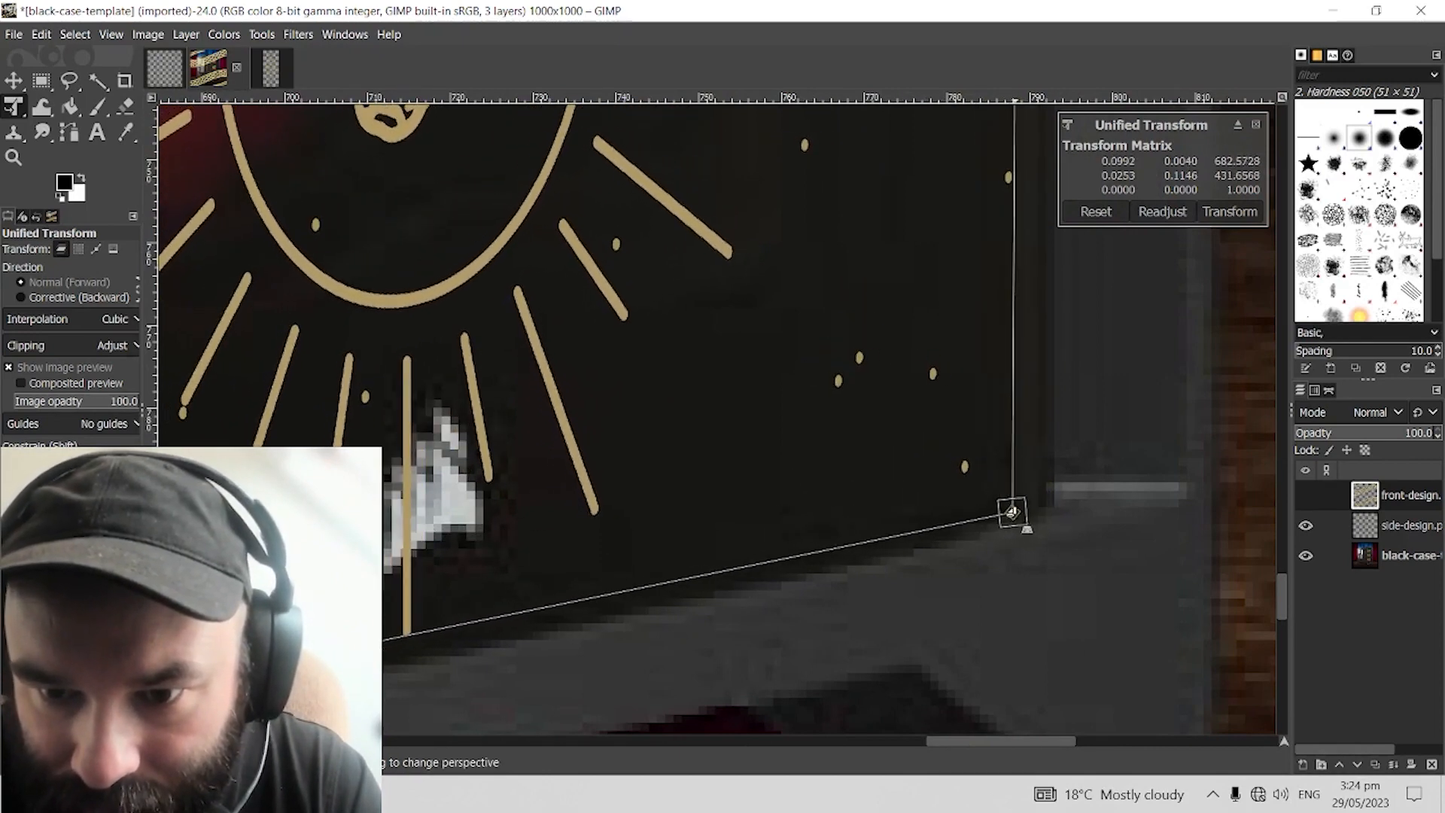
Step: Refine the front artwork's upper corners so its top edge sits just below the front panel's upper metal frame
{"action": "scroll", "coordinate": [975, 224], "scroll_direction": "down", "scroll_amount": 5}
{"action": "left_click_drag", "start_coordinate": [1061, 170], "coordinate": [841, 716]}
{"action": "left_click_drag", "start_coordinate": [864, 389], "coordinate": [879, 301]}
{"action": "scroll", "coordinate": [930, 265], "scroll_direction": "up", "scroll_amount": 4}
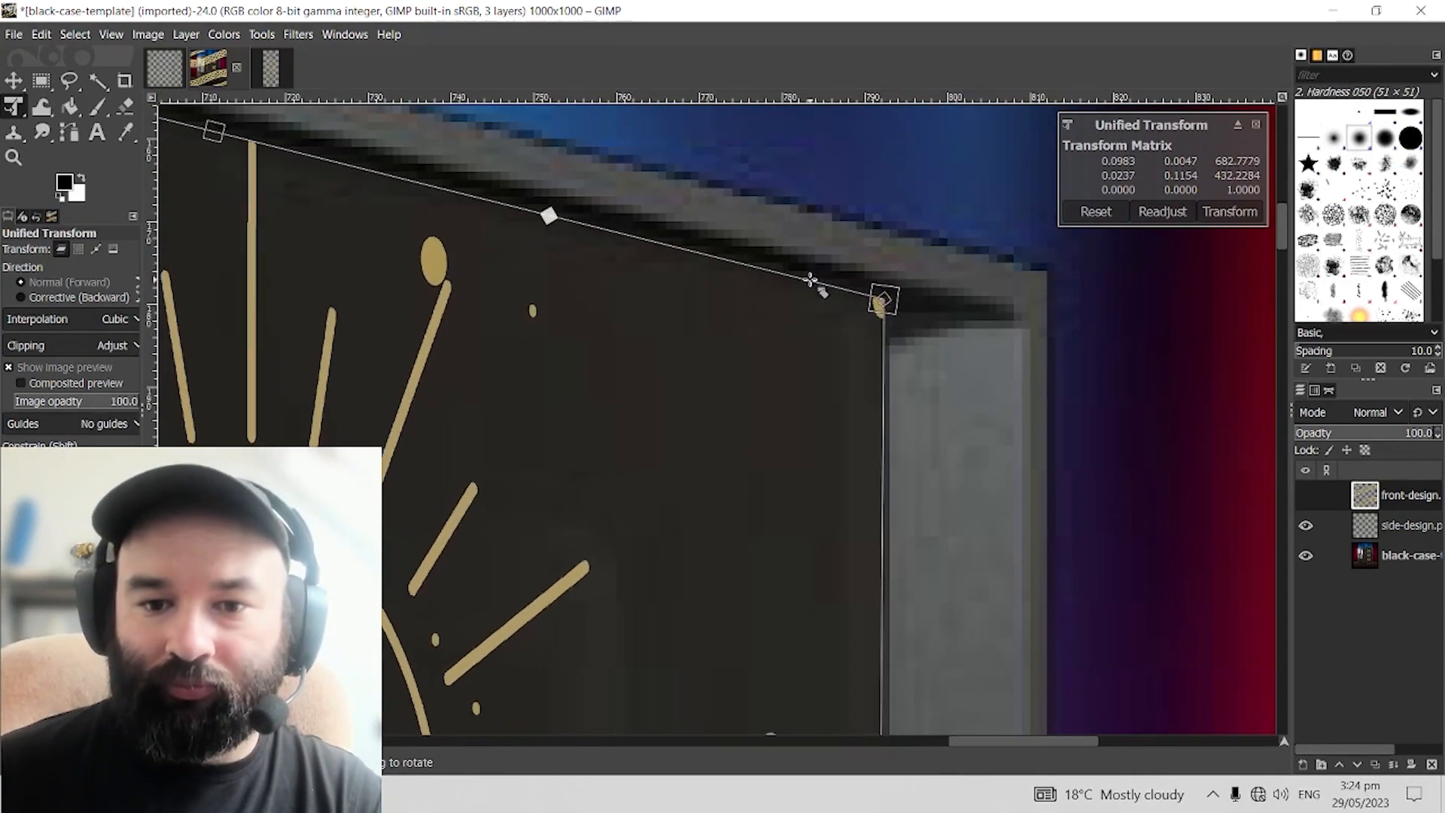
{"action": "left_click_drag", "start_coordinate": [555, 299], "coordinate": [1075, 523]}
{"action": "left_click_drag", "start_coordinate": [319, 263], "coordinate": [336, 269]}
{"action": "scroll", "coordinate": [914, 500], "scroll_direction": "down", "scroll_amount": 4}
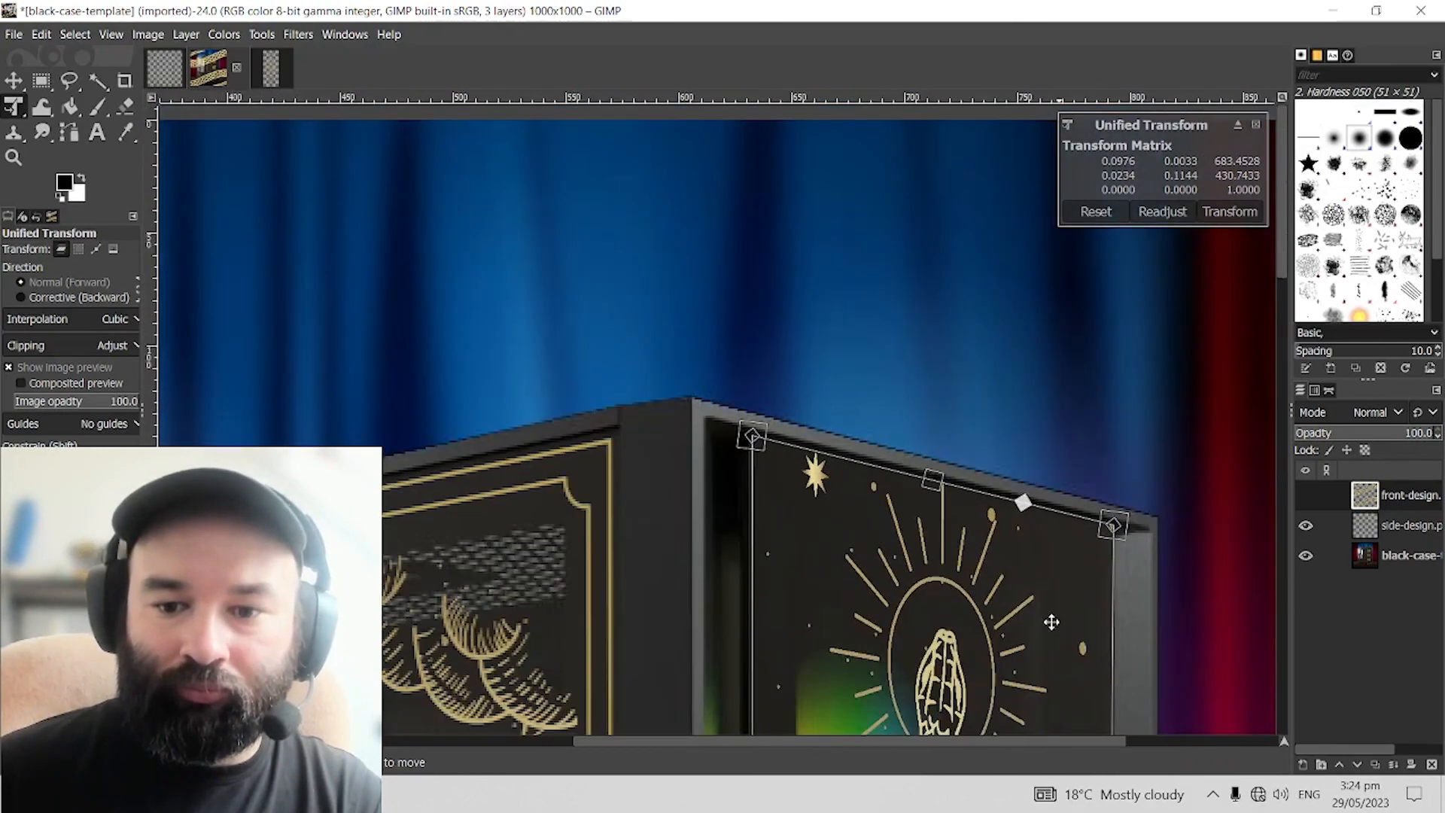
Step: Readjust the front artwork's lower outer corner so its outer edge runs parallel to the front panel's side frame
{"action": "left_click_drag", "start_coordinate": [1052, 622], "coordinate": [690, 10]}
{"action": "scroll", "coordinate": [613, 384], "scroll_direction": "down", "scroll_amount": 3}
{"action": "scroll", "coordinate": [702, 597], "scroll_direction": "up", "scroll_amount": 5}
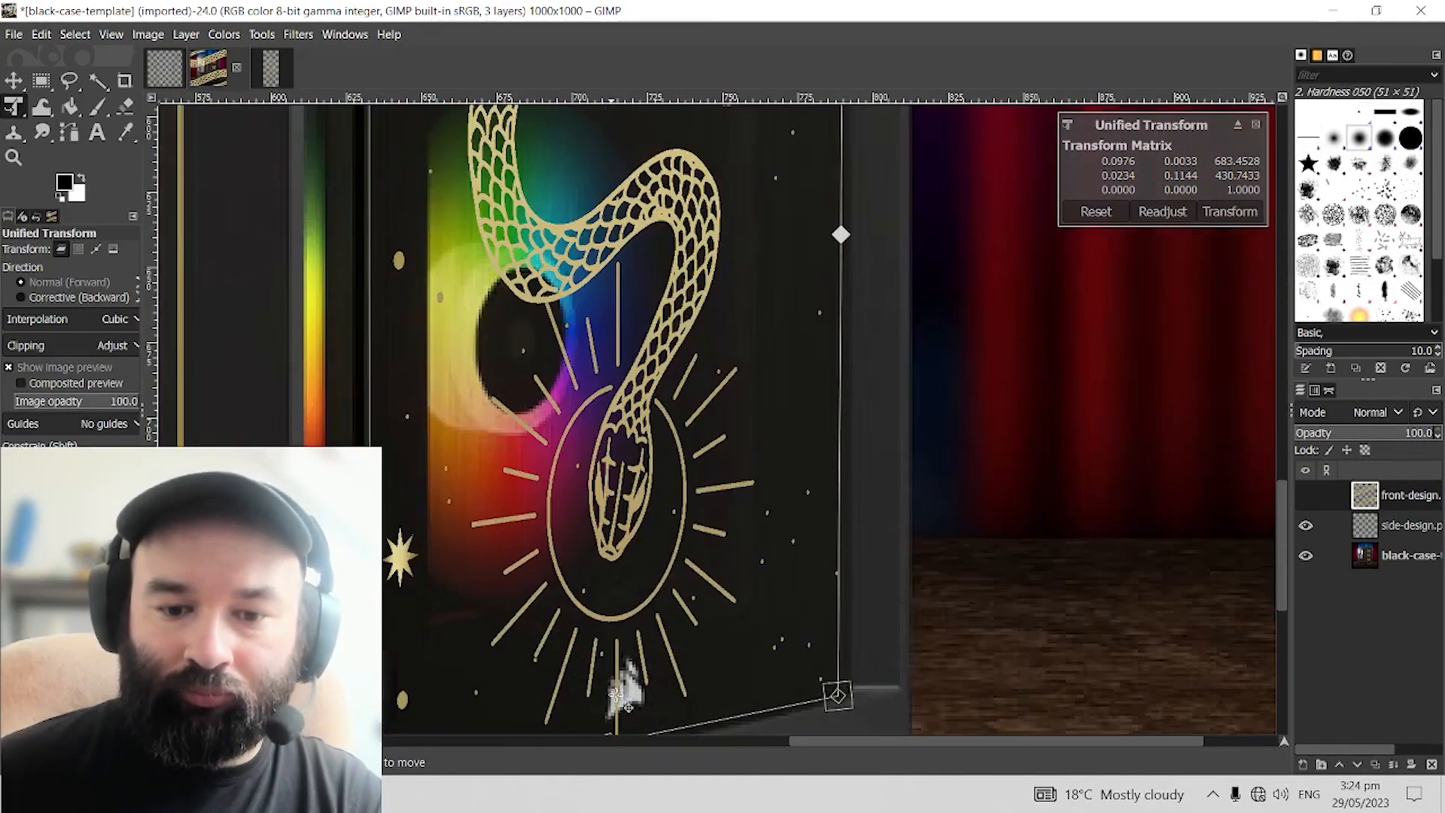
{"action": "left_click_drag", "start_coordinate": [626, 600], "coordinate": [529, 4]}
{"action": "left_click_drag", "start_coordinate": [655, 388], "coordinate": [684, 381]}
{"action": "scroll", "coordinate": [539, 309], "scroll_direction": "down", "scroll_amount": 6}
{"action": "scroll", "coordinate": [509, 256], "scroll_direction": "up", "scroll_amount": 3}
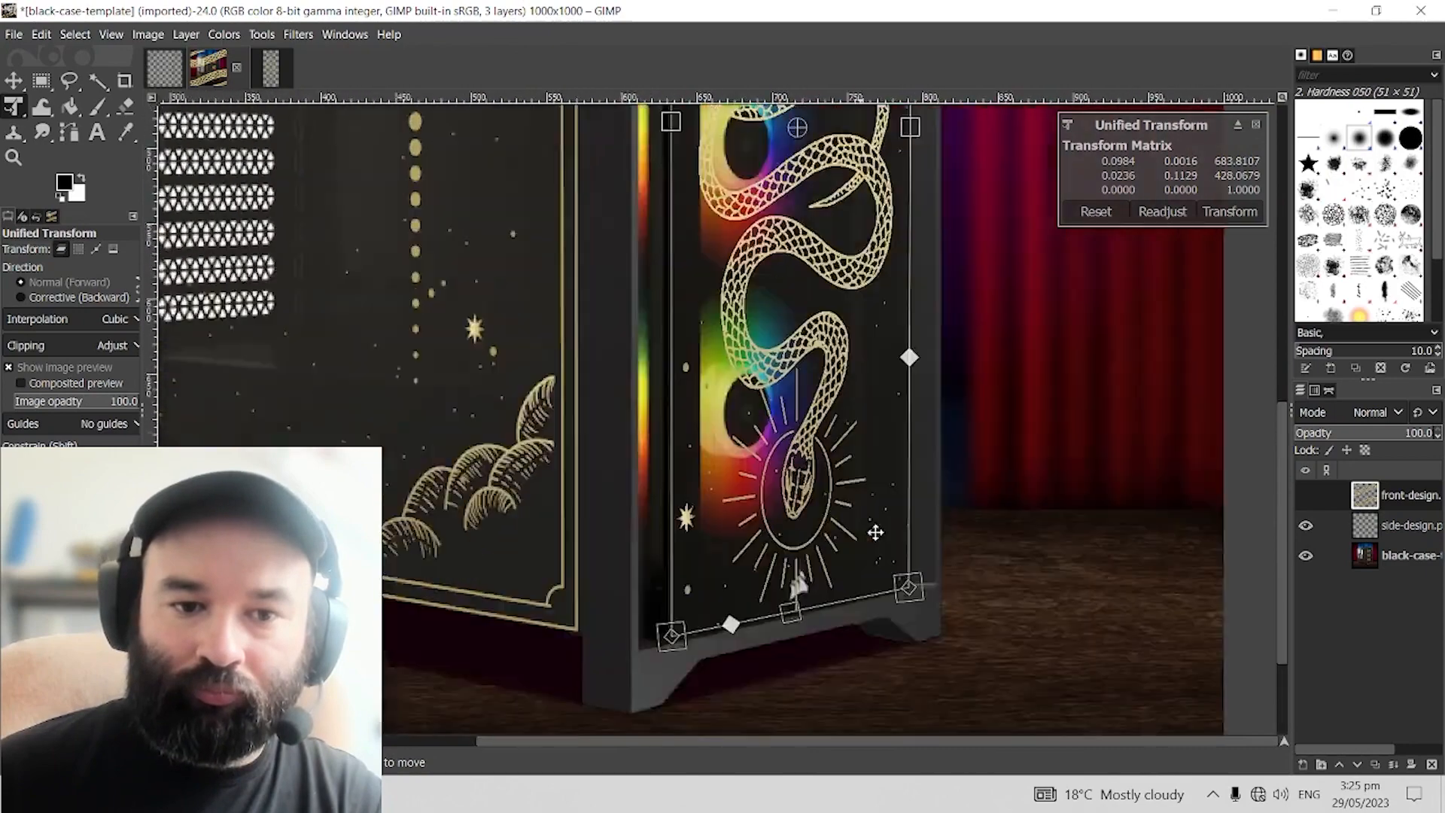
Step: Apply the unified transform to the snake artwork fitted on the case's front panel
{"action": "scroll", "coordinate": [895, 272], "scroll_direction": "down", "scroll_amount": 5}
{"action": "scroll", "coordinate": [893, 274], "scroll_direction": "up", "scroll_amount": 4}
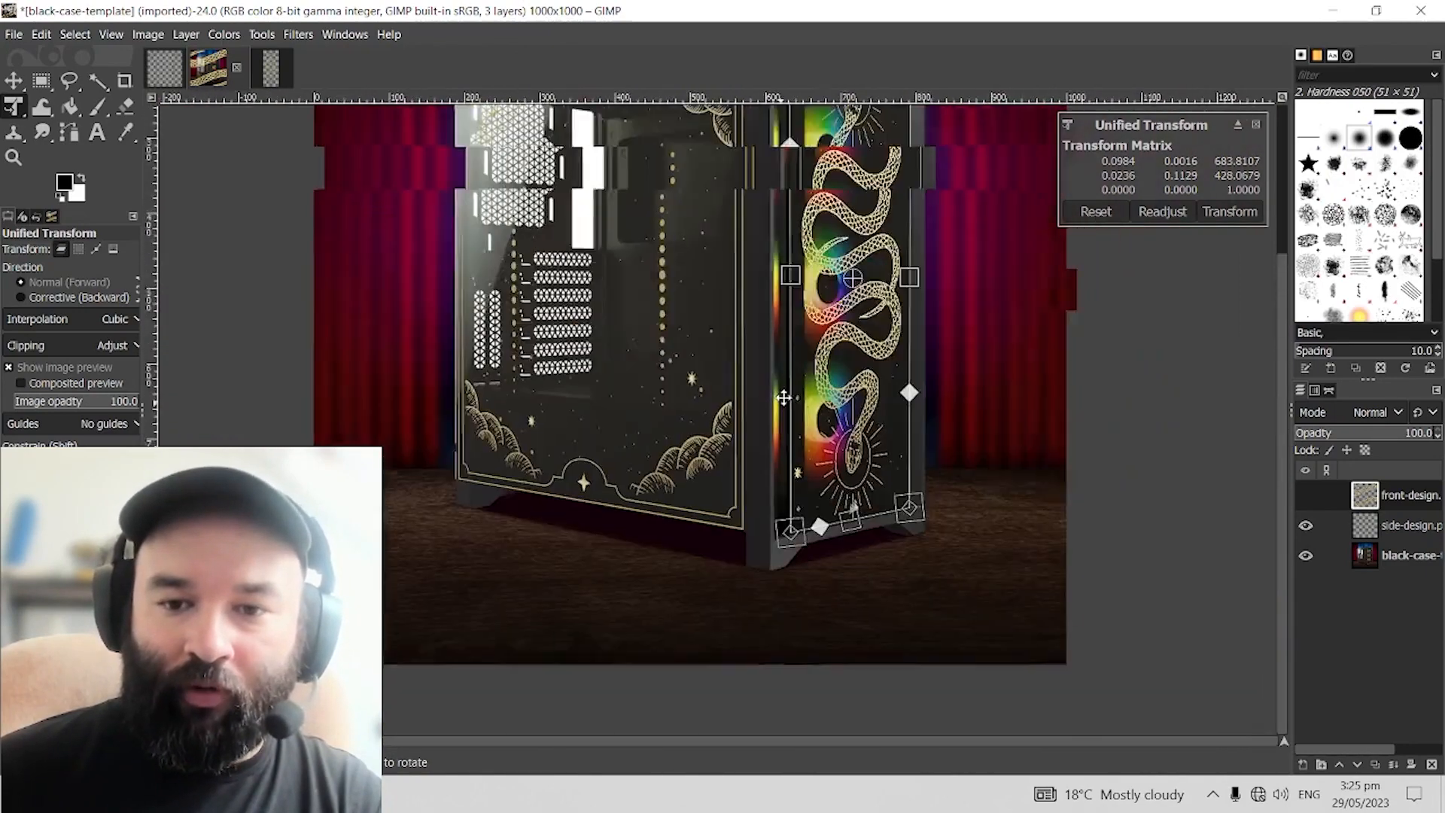
{"action": "left_click", "coordinate": [1240, 214]}
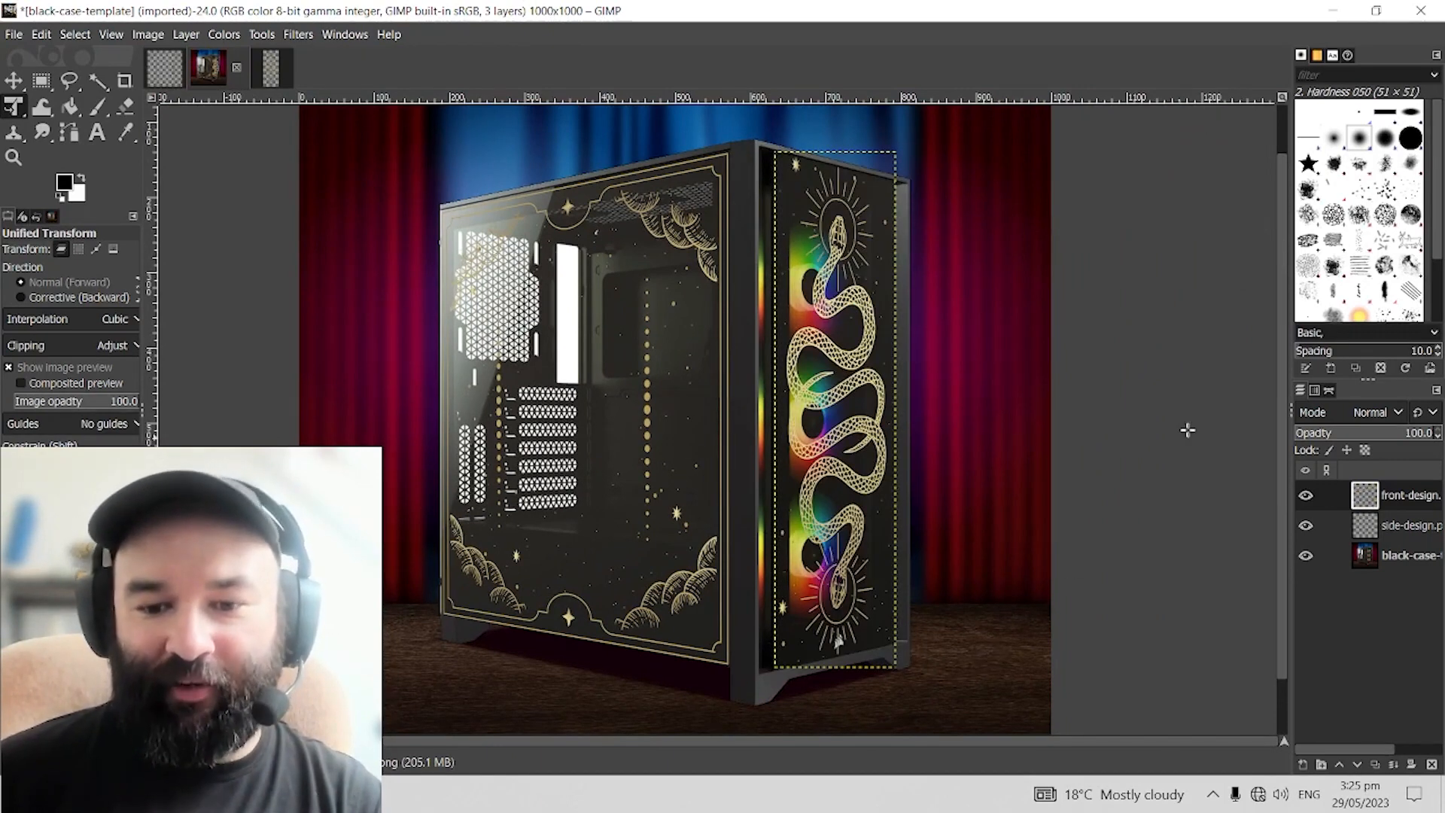
Step: Make the black case template layer the active layer
{"action": "left_click", "coordinate": [1427, 534]}
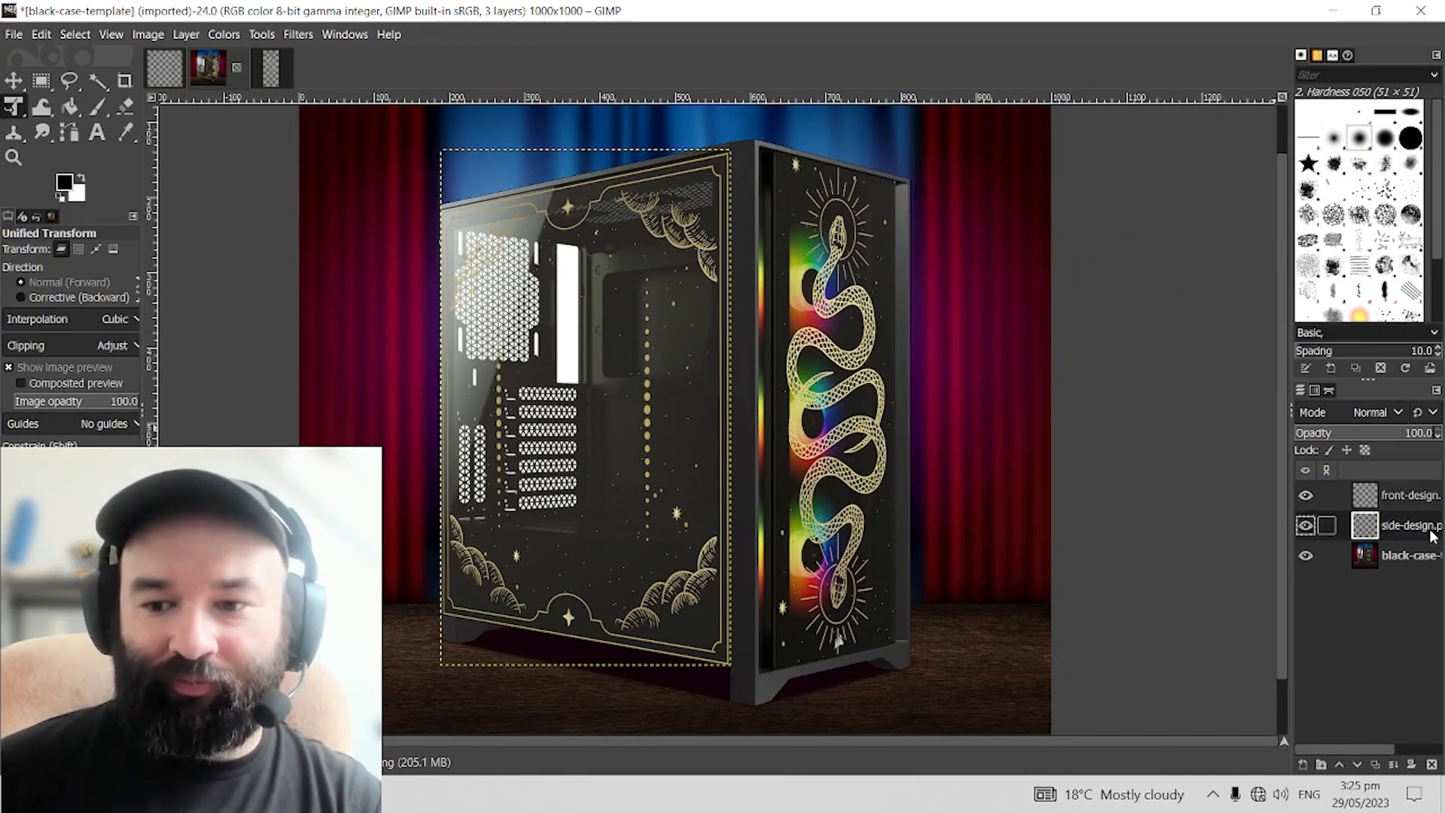
{"action": "left_click", "coordinate": [1425, 506]}
{"action": "left_click", "coordinate": [1422, 526]}
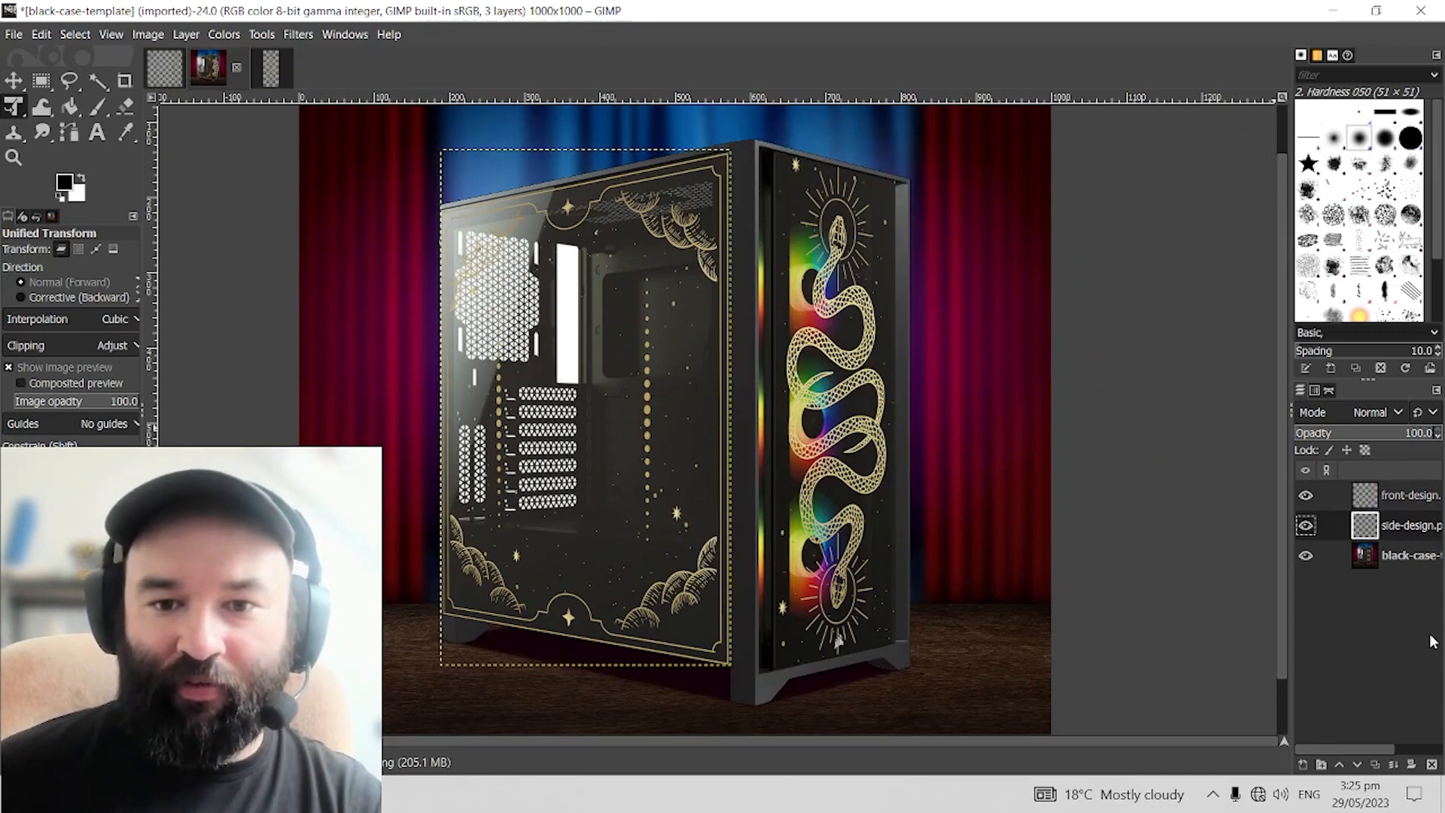
{"action": "left_click", "coordinate": [1405, 563]}
{"action": "left_click", "coordinate": [1306, 555]}
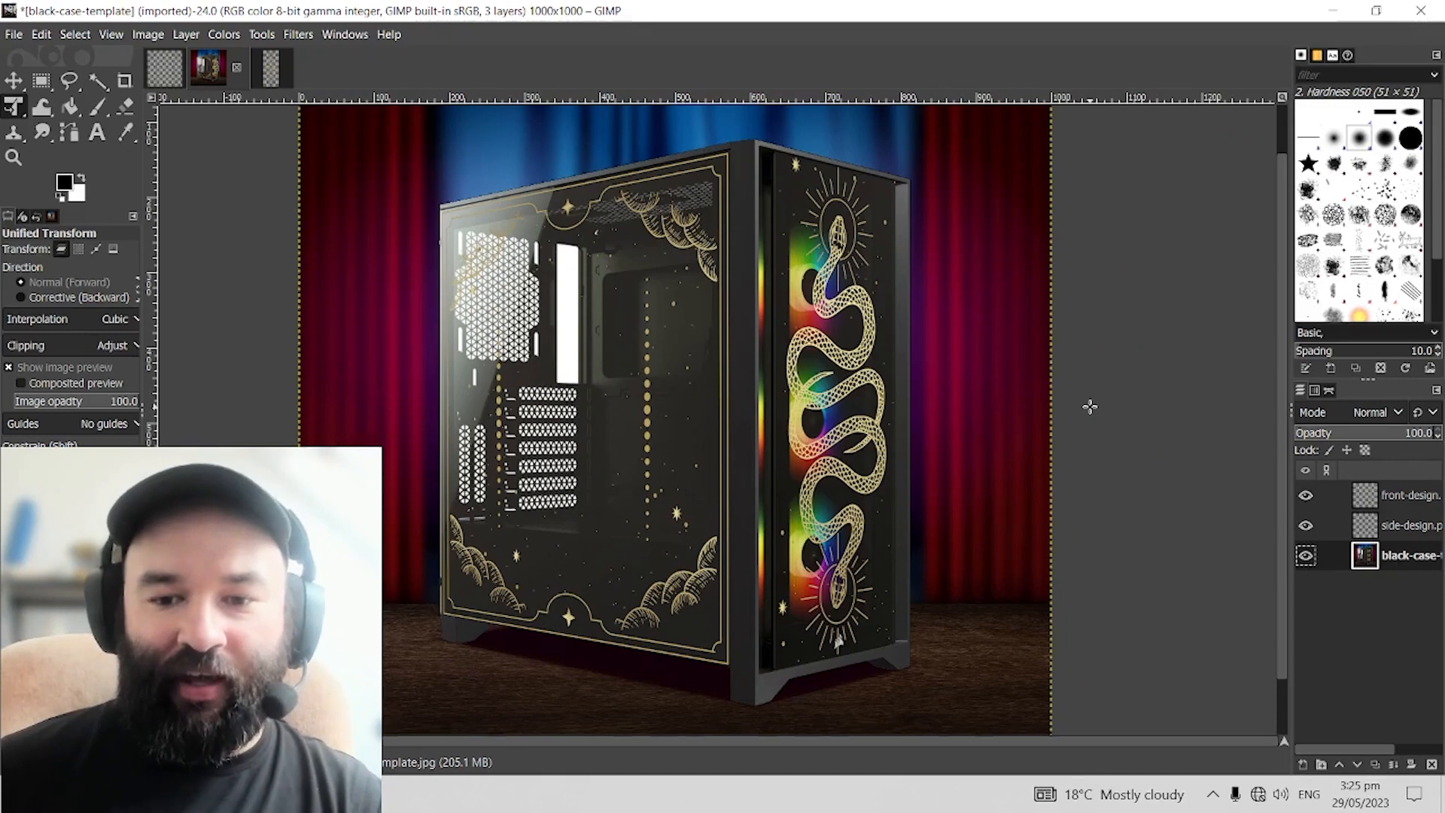
{"action": "key", "text": "ctrl+z"}
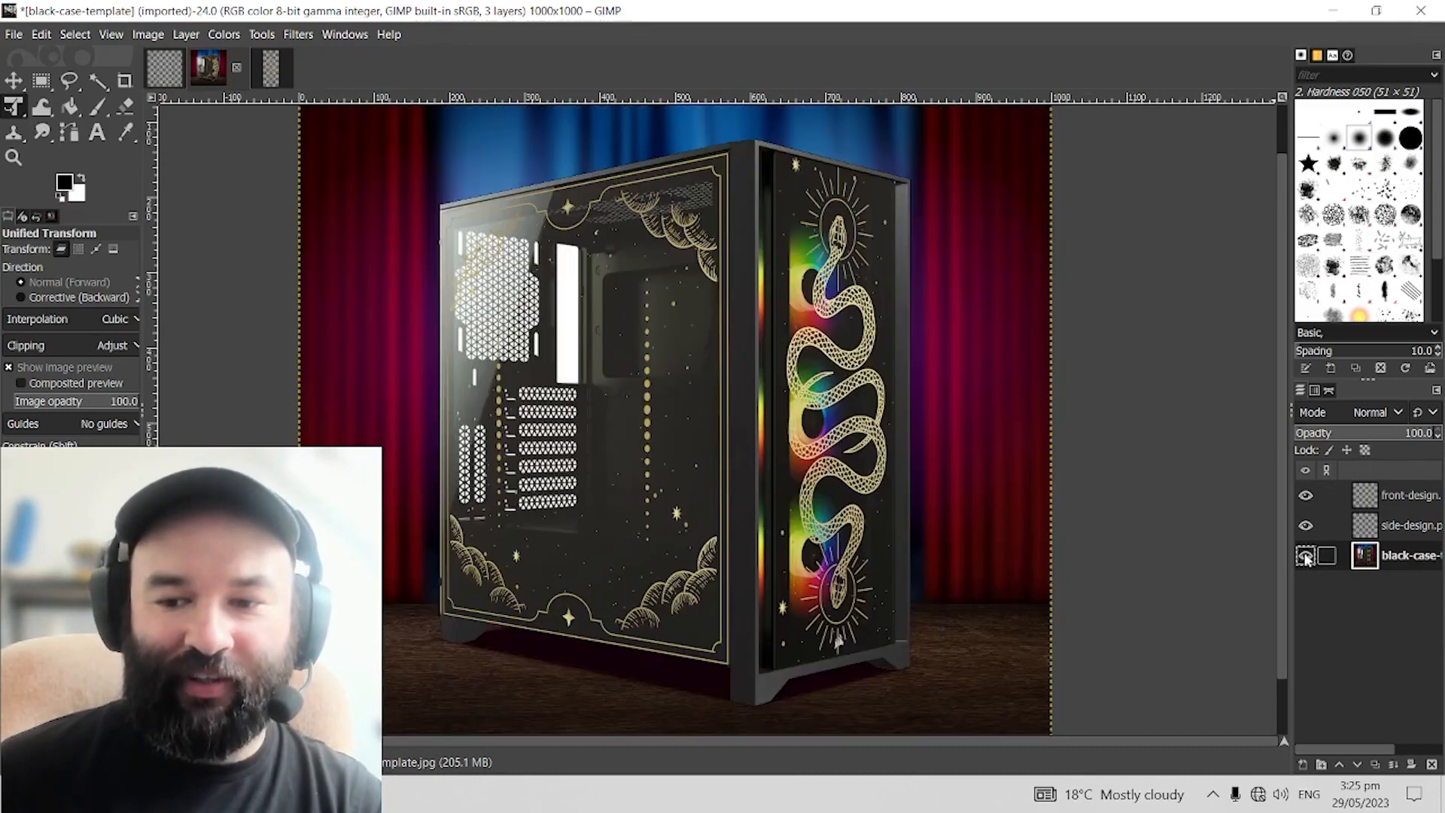
Step: Hide and reshow the black case template layer to view the two panel designs on their own
{"action": "left_click", "coordinate": [1305, 556]}
{"action": "left_click", "coordinate": [1305, 556]}
{"action": "left_click", "coordinate": [1306, 556]}
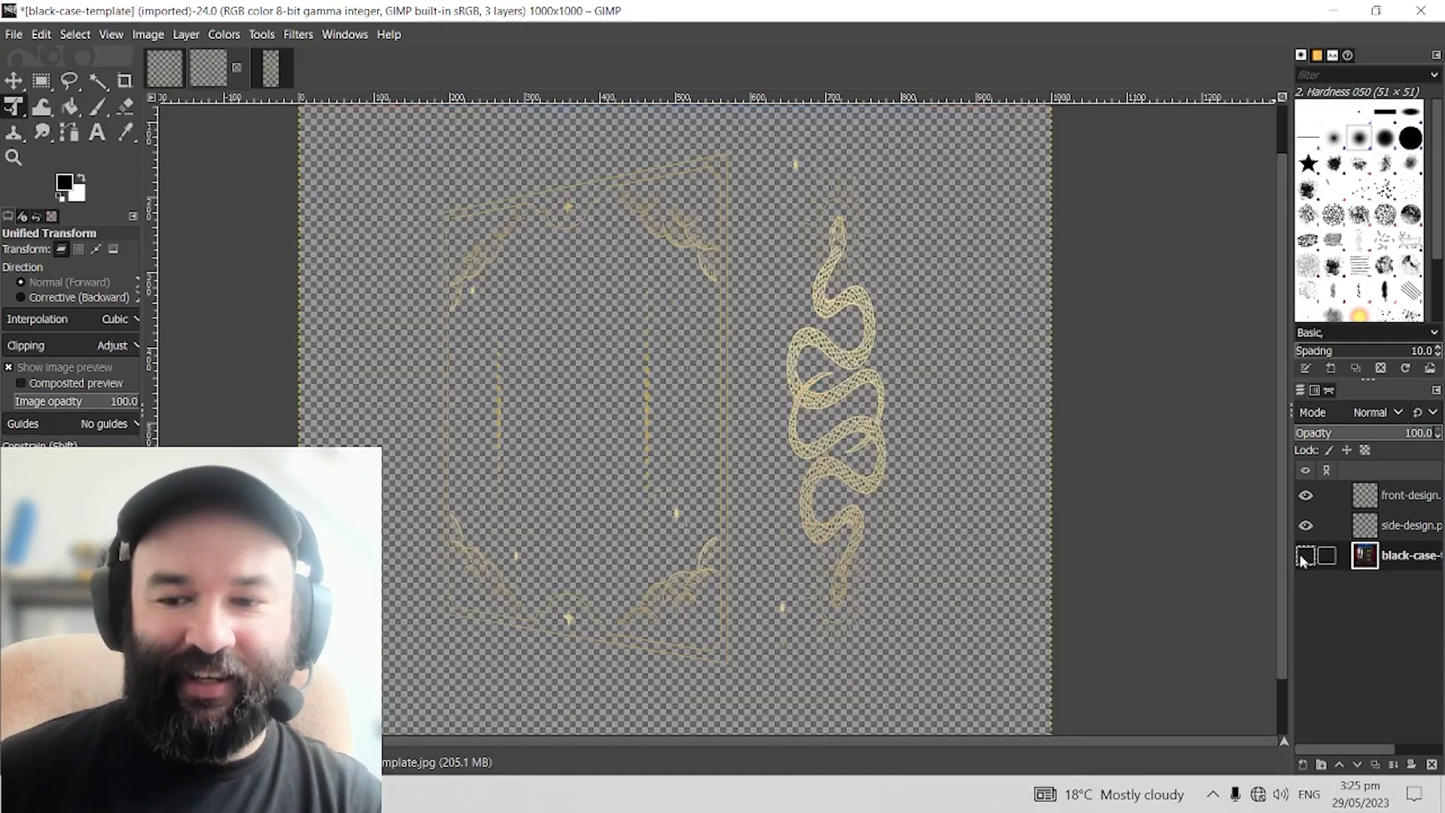
{"action": "left_click", "coordinate": [1306, 557]}
Step: Toggle the side design layer's visibility and check the side and front design layers against the template
{"action": "left_click", "coordinate": [1306, 526]}
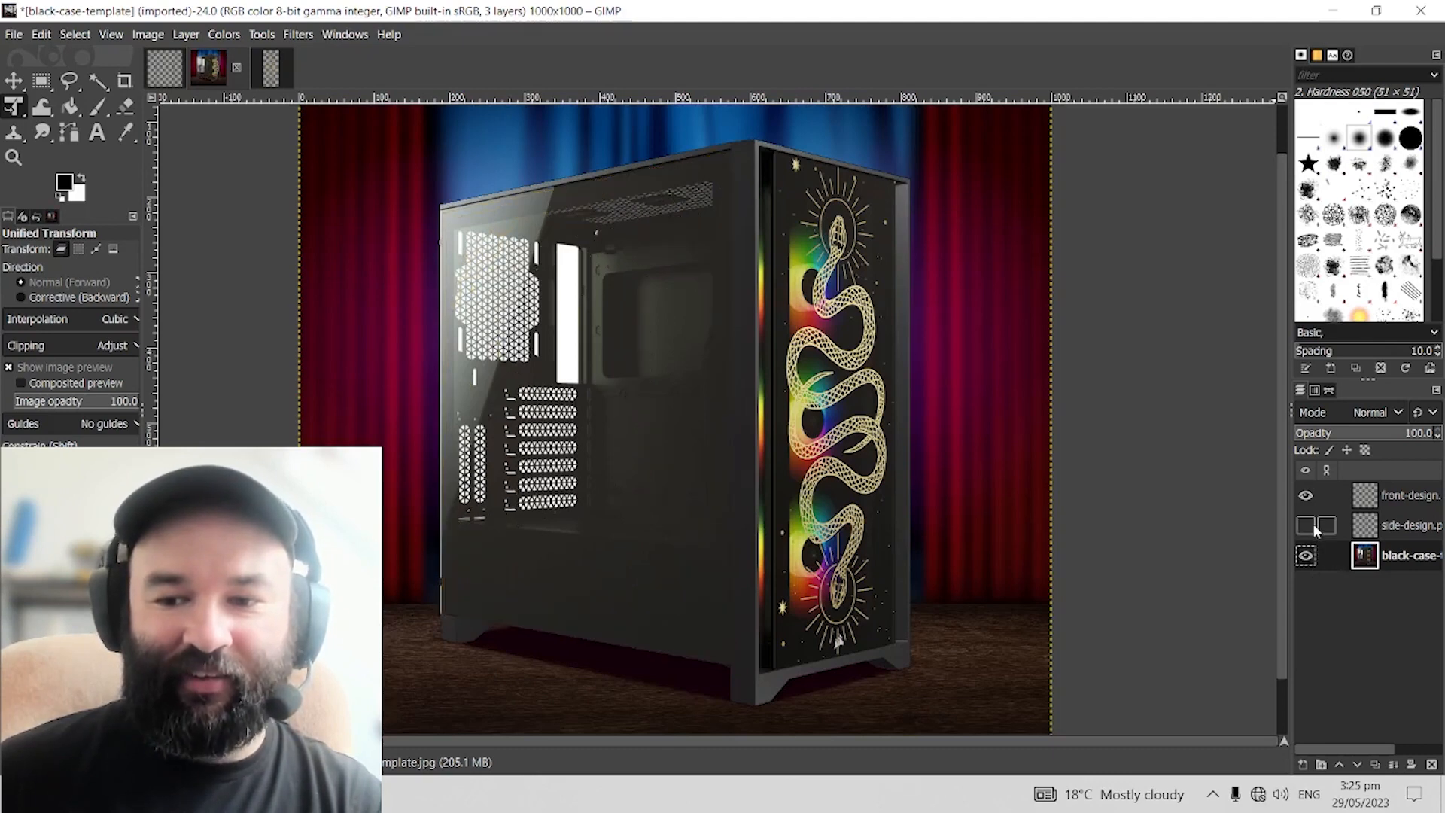
{"action": "left_click", "coordinate": [1307, 526]}
{"action": "left_click", "coordinate": [1331, 521]}
{"action": "key", "text": "space"}
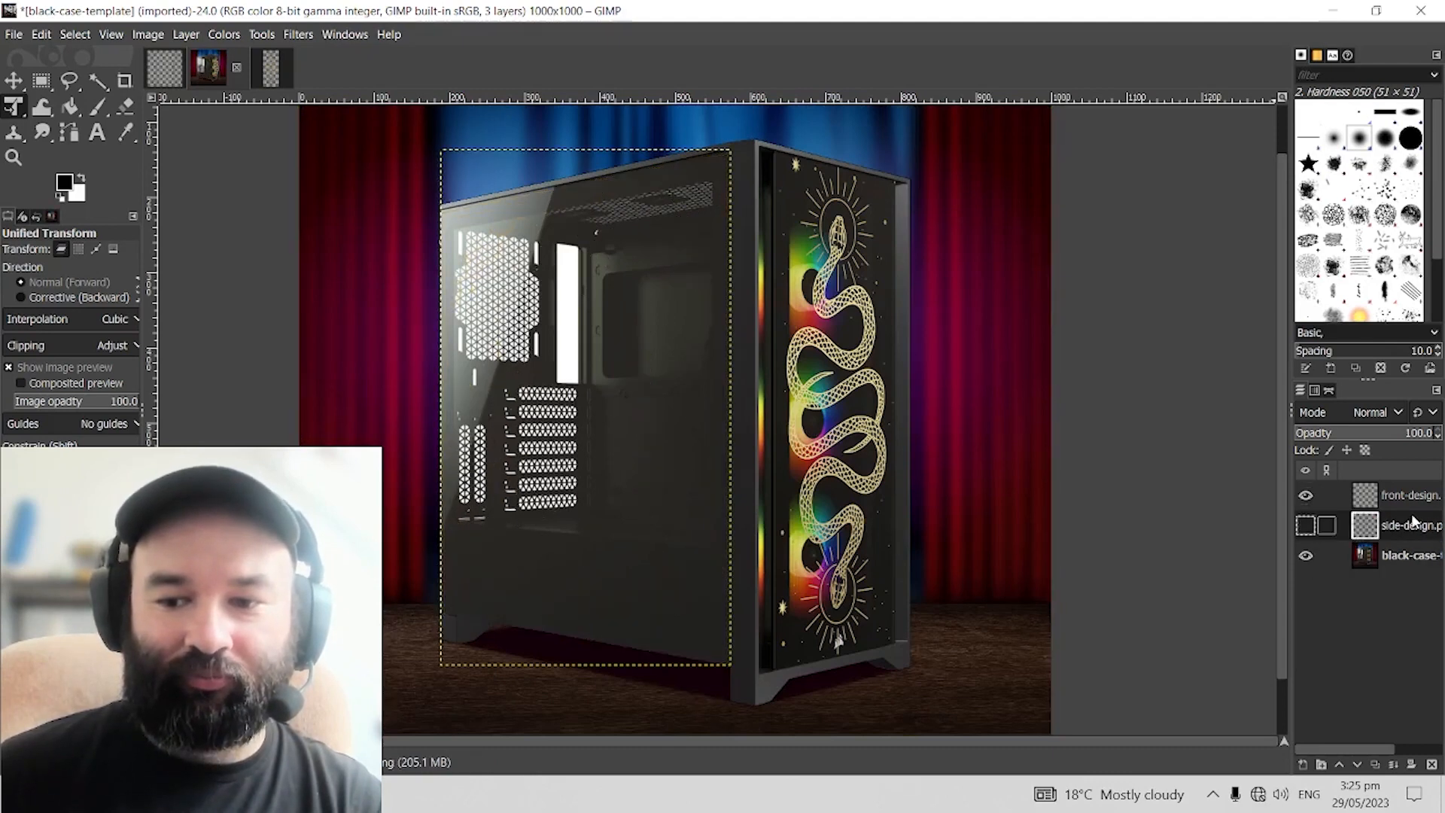
{"action": "key", "text": "space"}
{"action": "left_click", "coordinate": [1404, 497]}
{"action": "key", "text": "space"}
{"action": "key", "text": "space"}
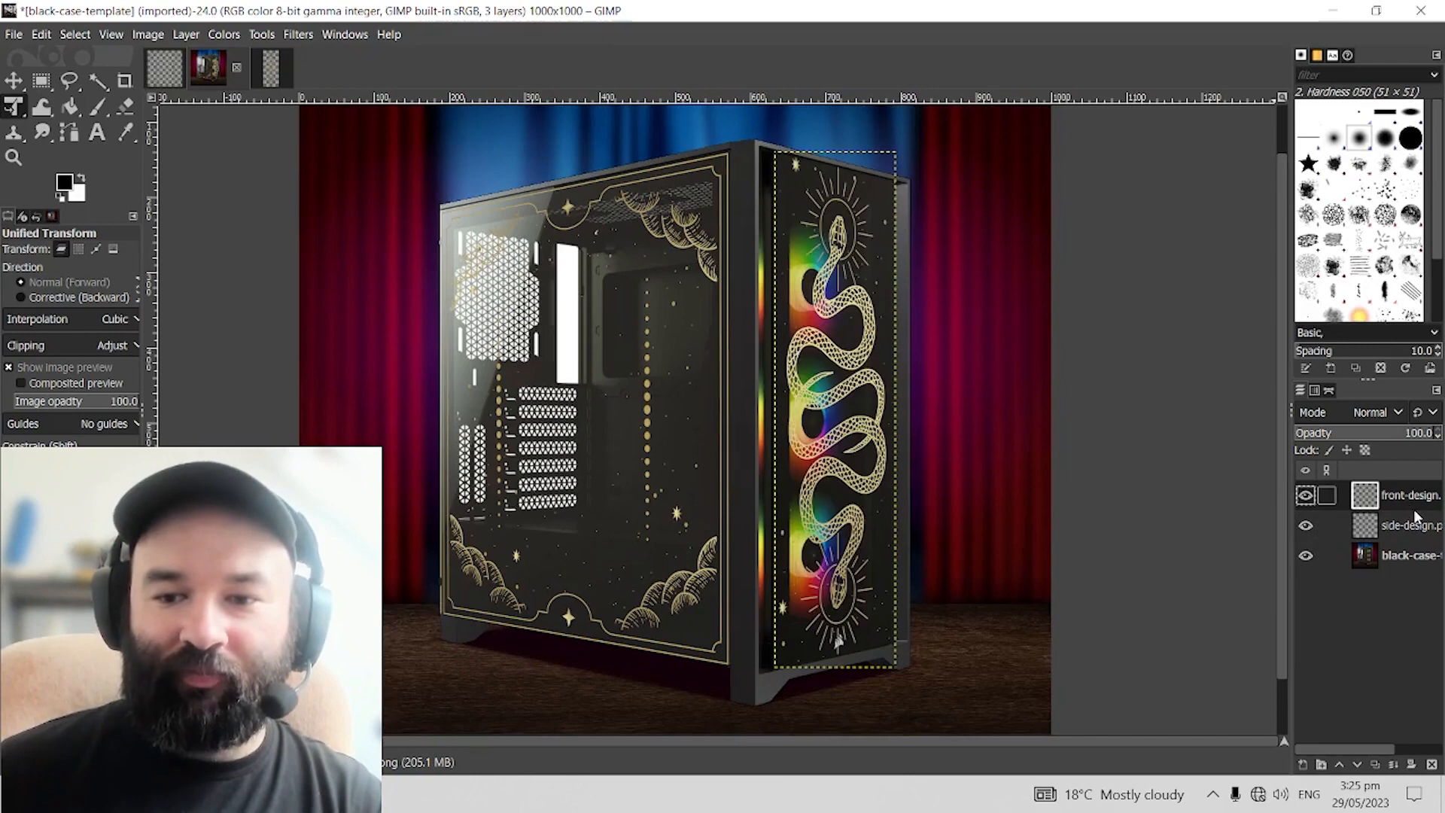
{"action": "key", "text": "Down"}
{"action": "key", "text": "Down"}
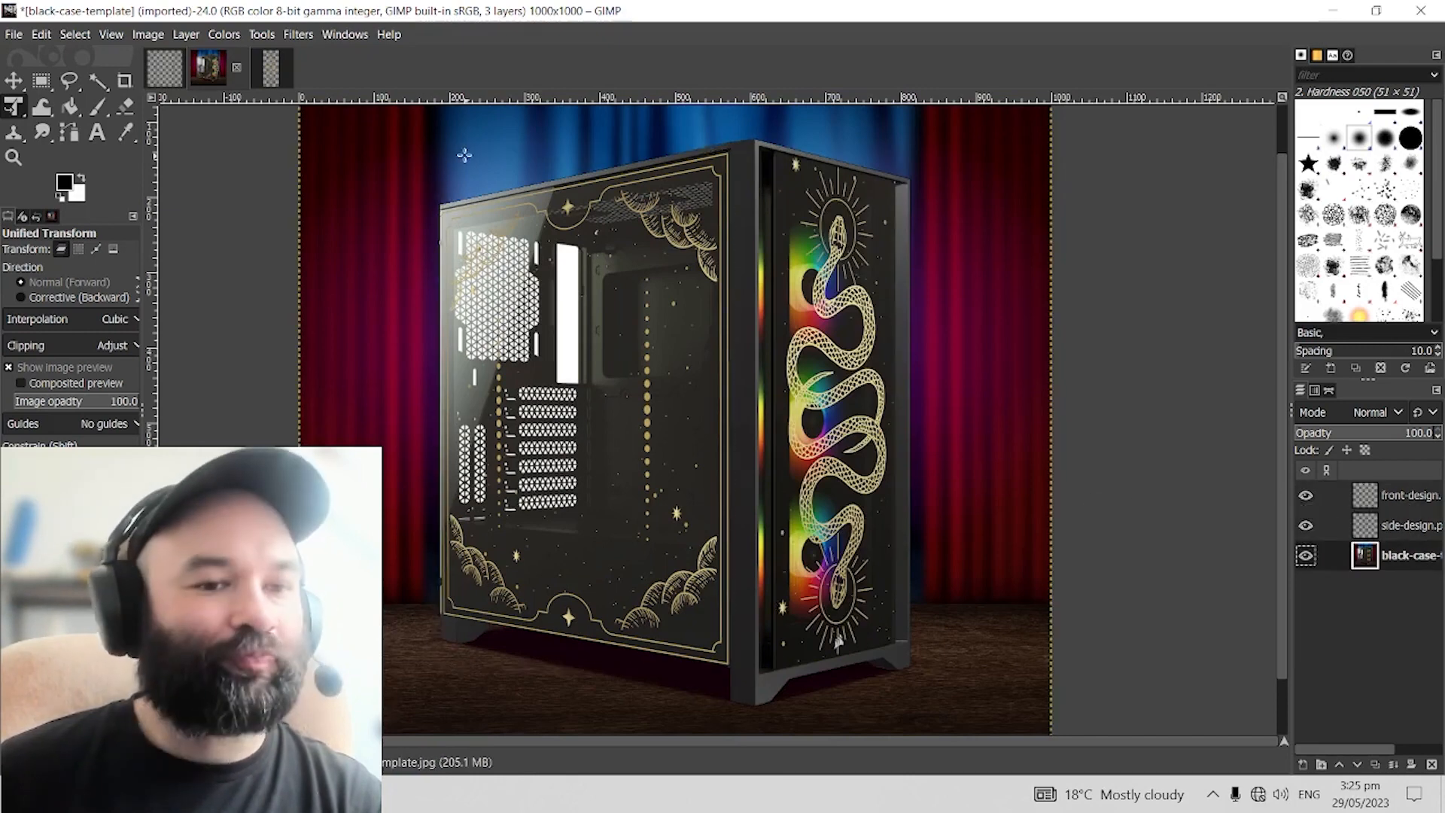
Step: Export the composed case image as competition-entry.jpg into the GIMP version folder, keeping the JPEG quality at 90
{"action": "left_click", "coordinate": [14, 34]}
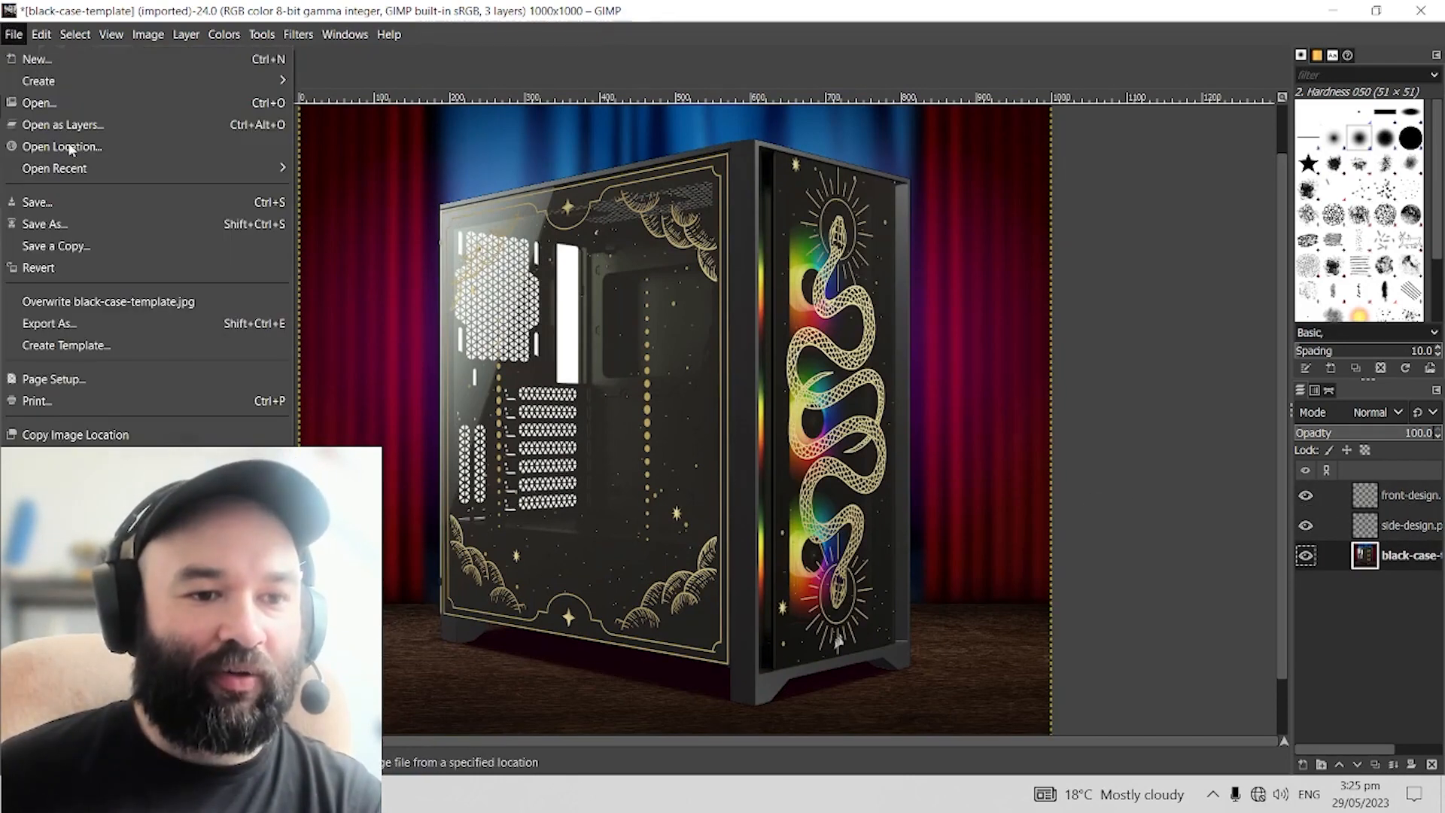
{"action": "left_click", "coordinate": [137, 328]}
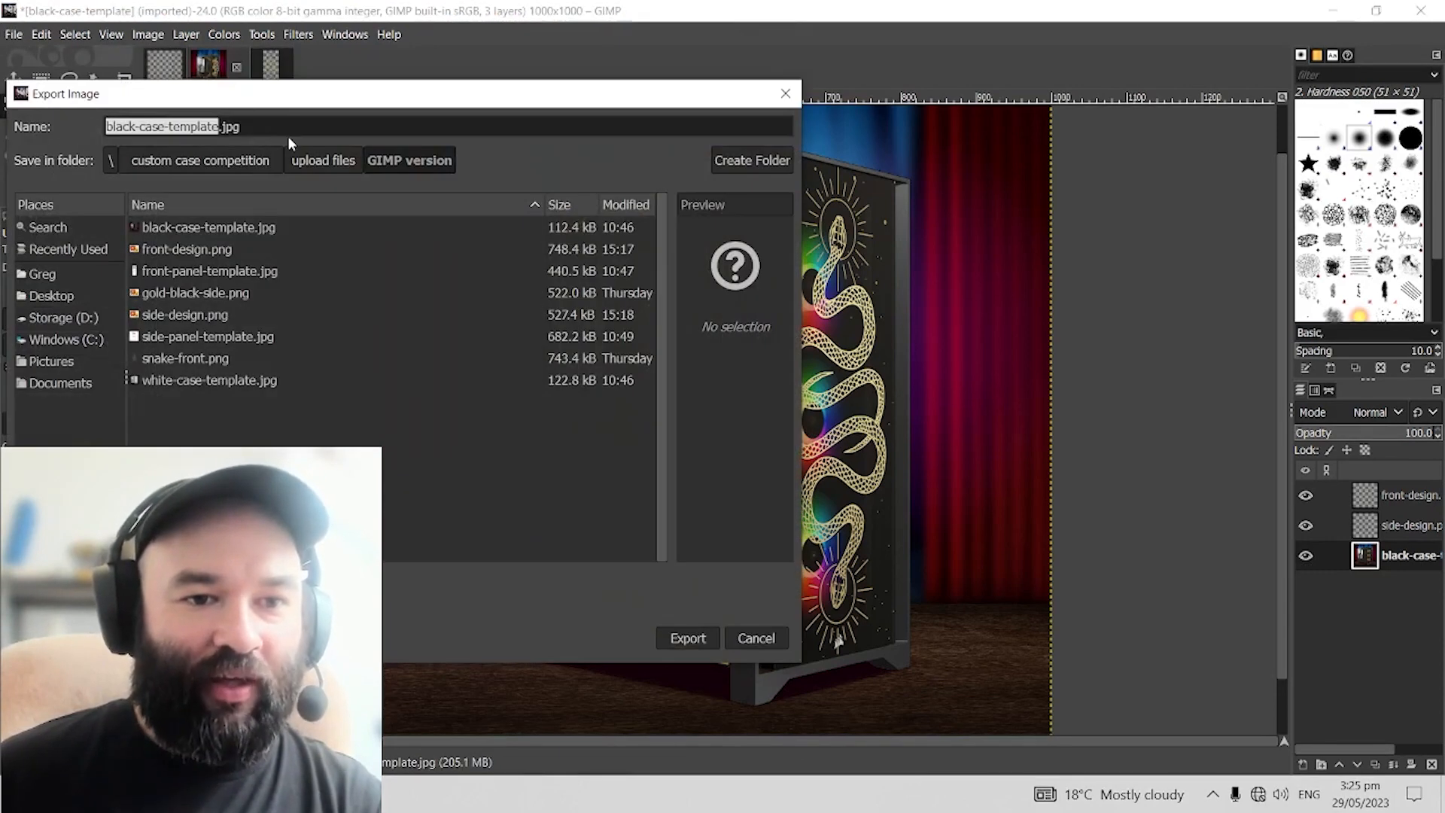
{"action": "type", "text": "competitio"}
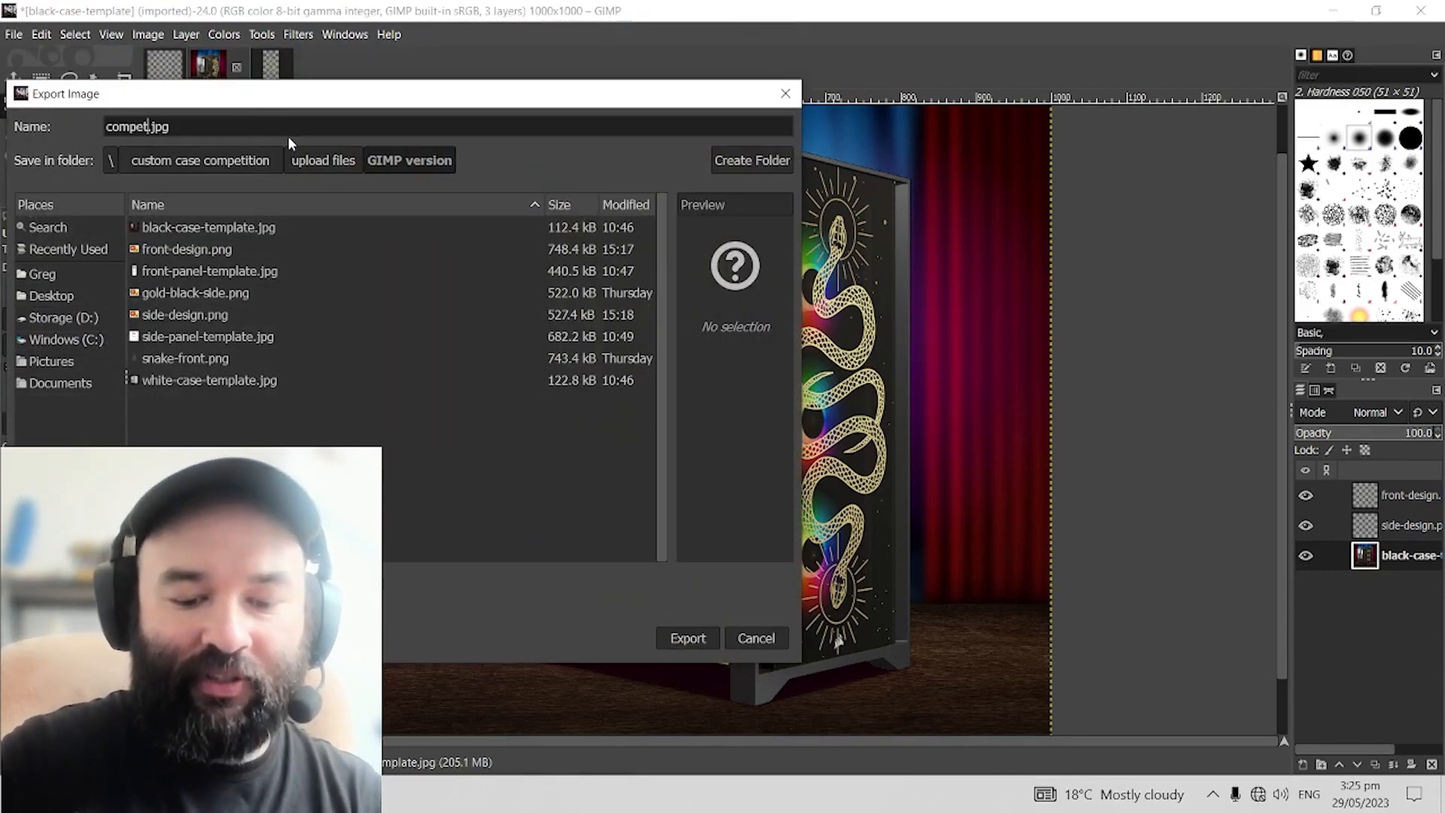
{"action": "type", "text": "n-entry"}
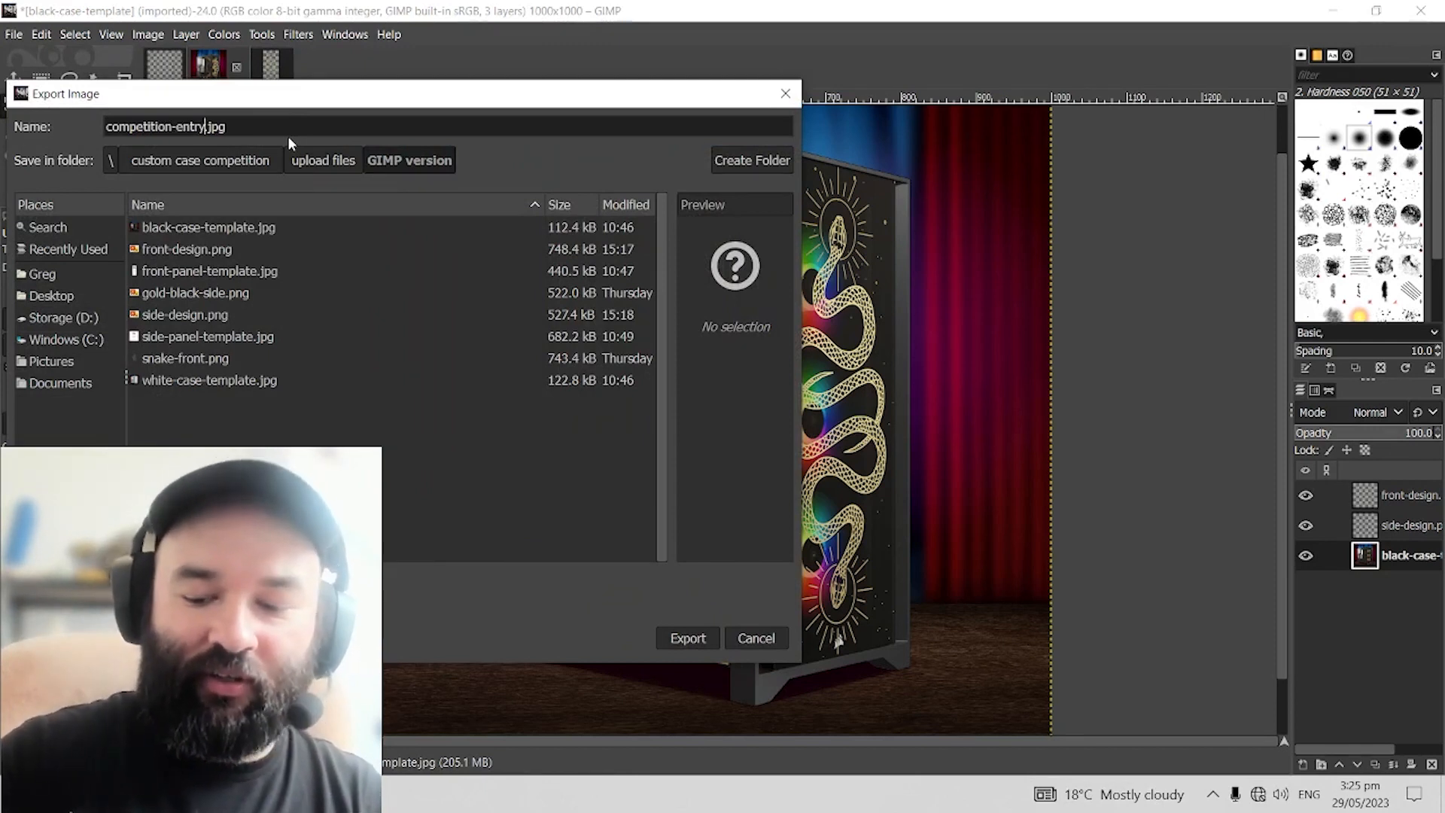
{"action": "key", "text": "Right"}
{"action": "key", "text": "Right"}
{"action": "key", "text": "Right"}
{"action": "key", "text": "Right"}
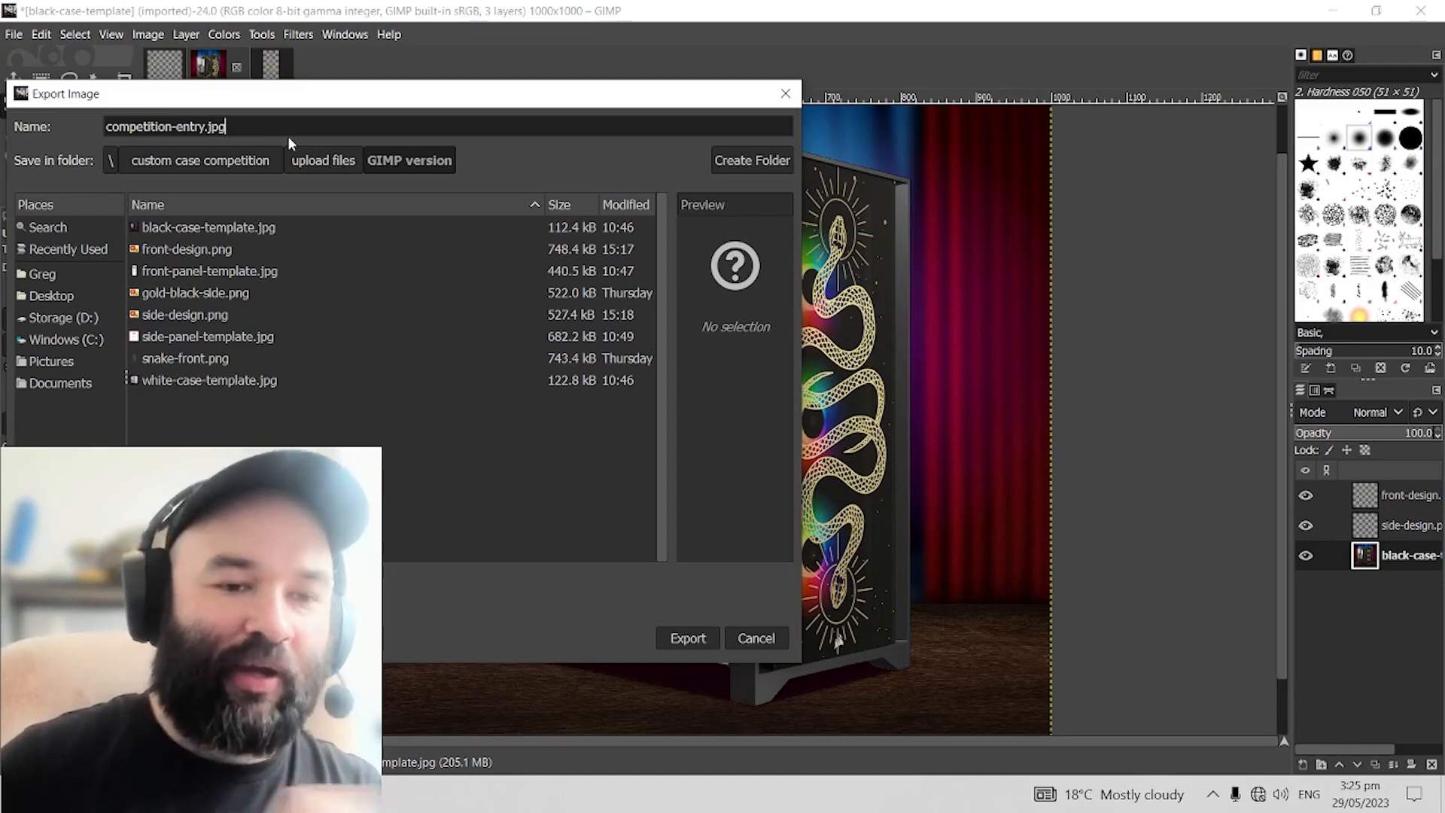
{"action": "left_click", "coordinate": [689, 638]}
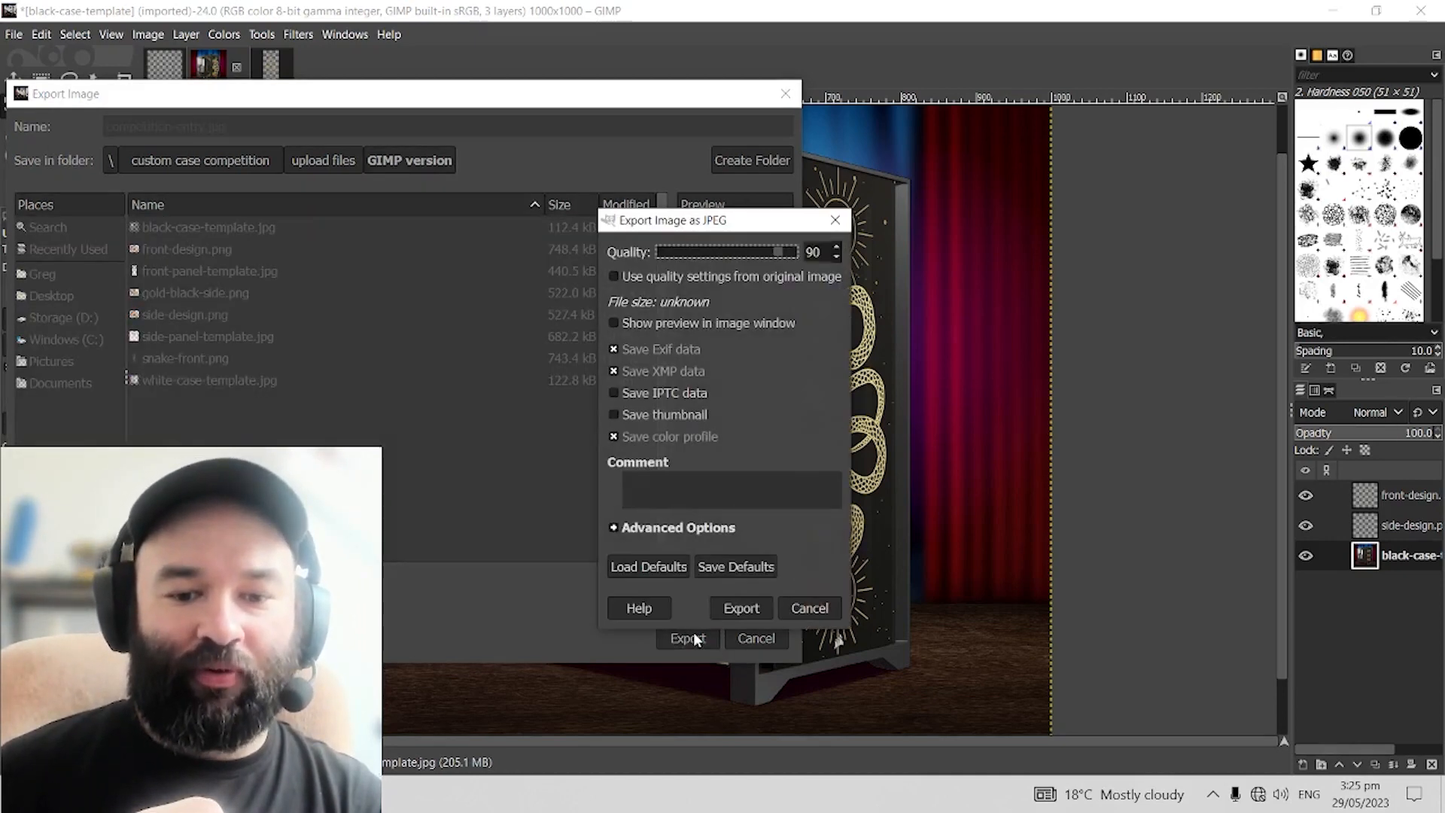
{"action": "left_click", "coordinate": [737, 608]}
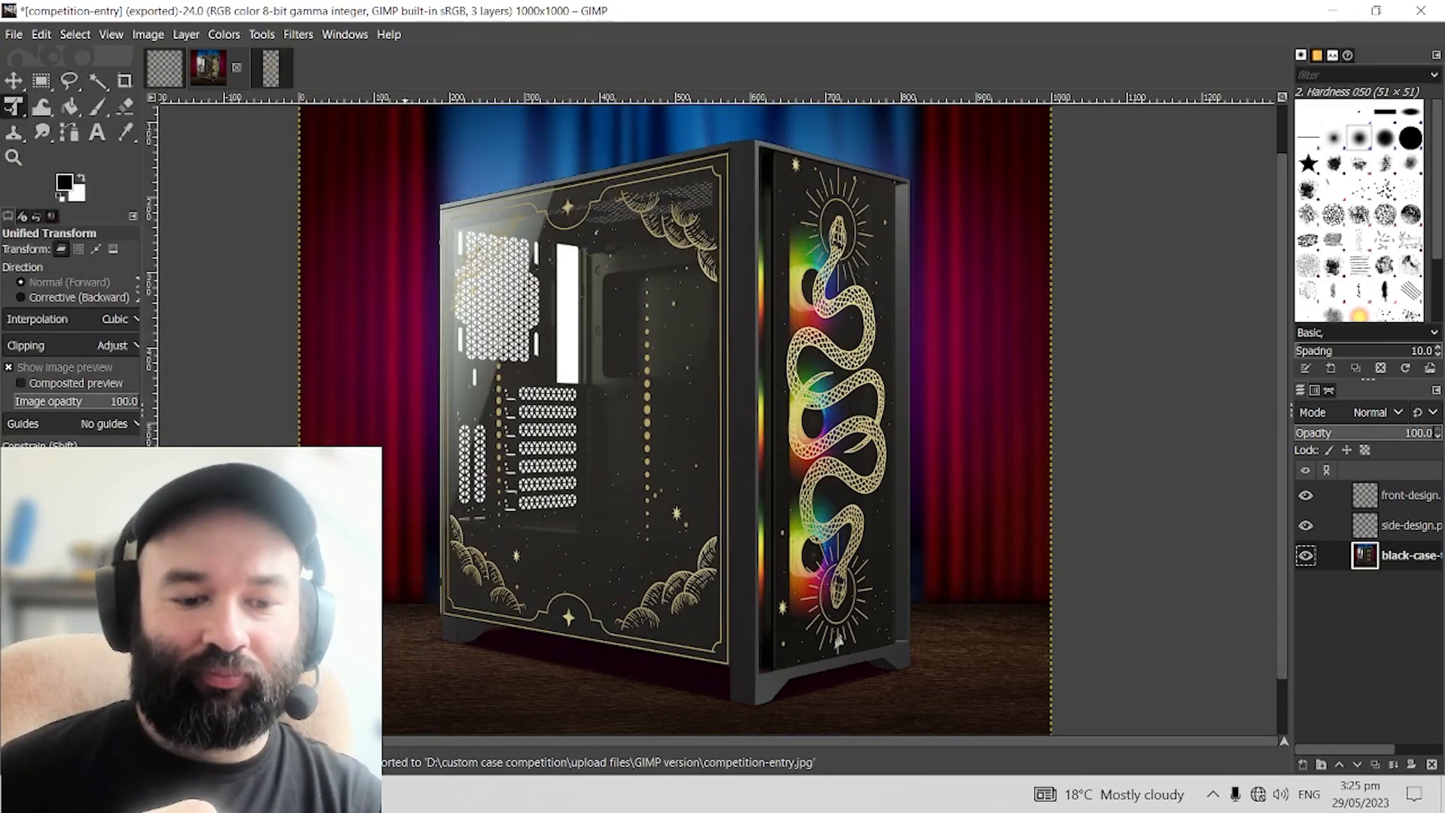
Step: Switch to File Explorer and examine the exported competition-entry image in a maximized window with an enlarged preview
{"action": "key", "text": "alt+Tab"}
{"action": "left_click", "coordinate": [1083, 350]}
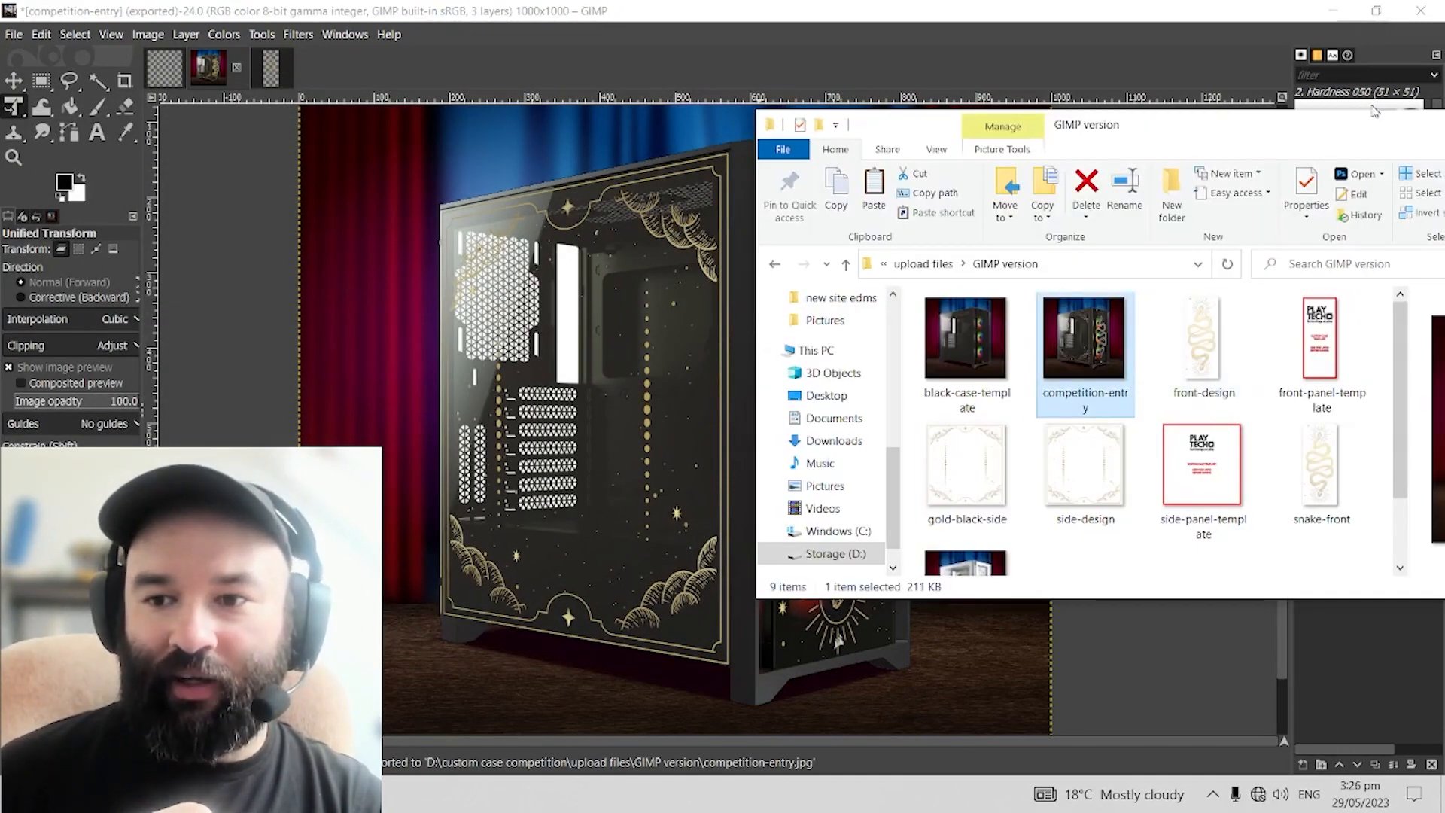
{"action": "left_click_drag", "start_coordinate": [1349, 128], "coordinate": [693, 44]}
{"action": "left_click", "coordinate": [959, 45]}
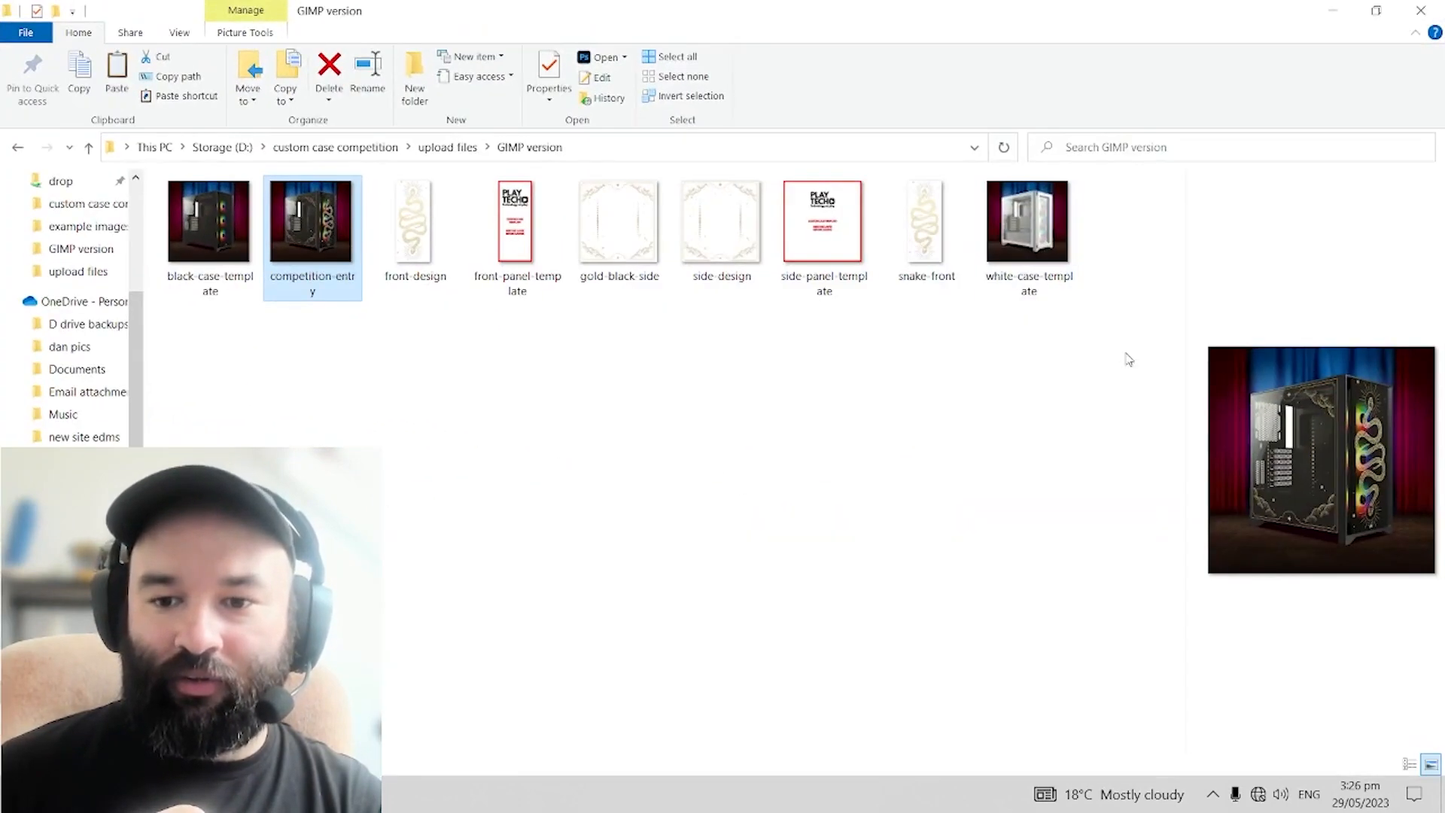
{"action": "left_click_drag", "start_coordinate": [1187, 386], "coordinate": [687, 323]}
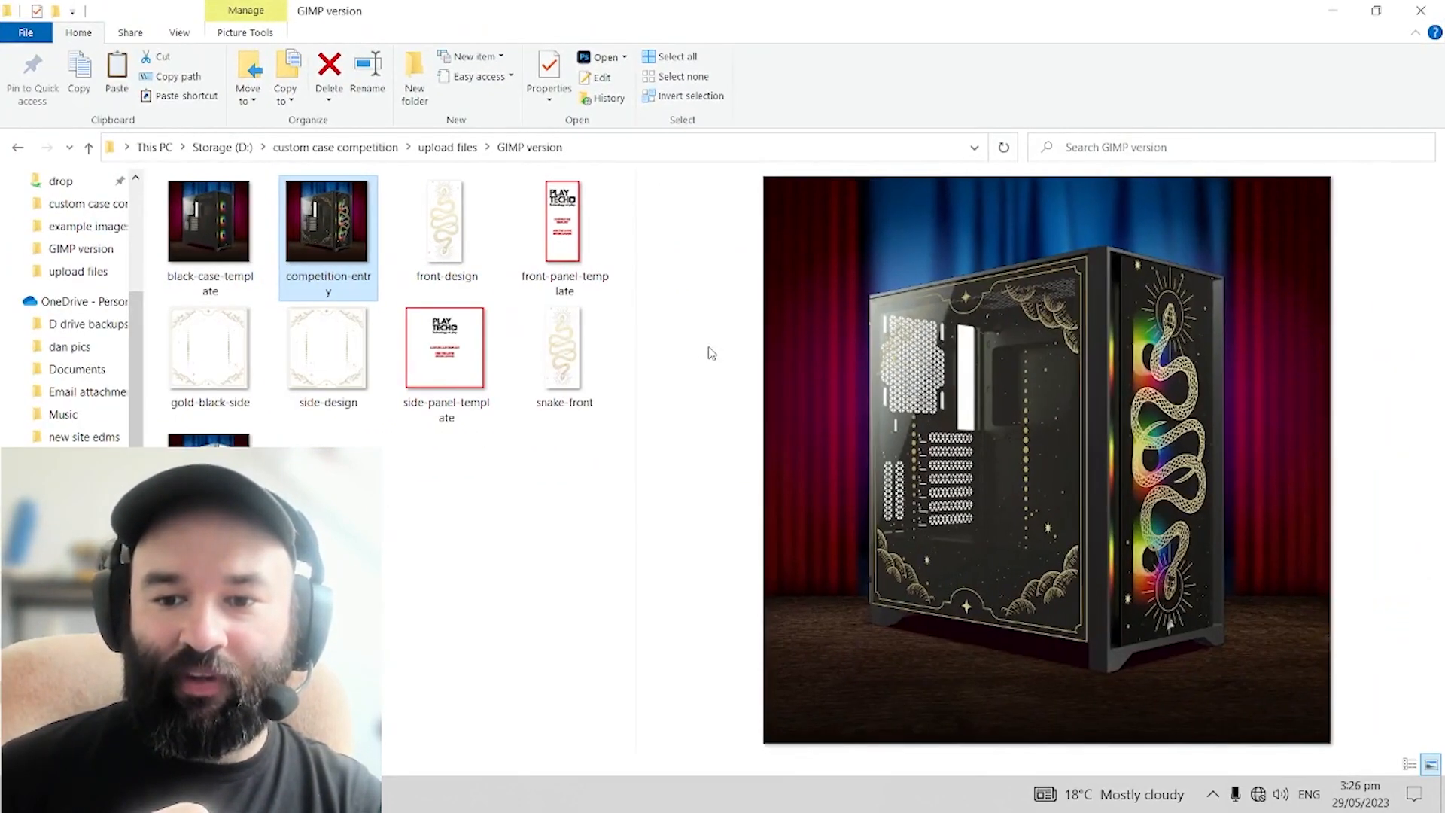